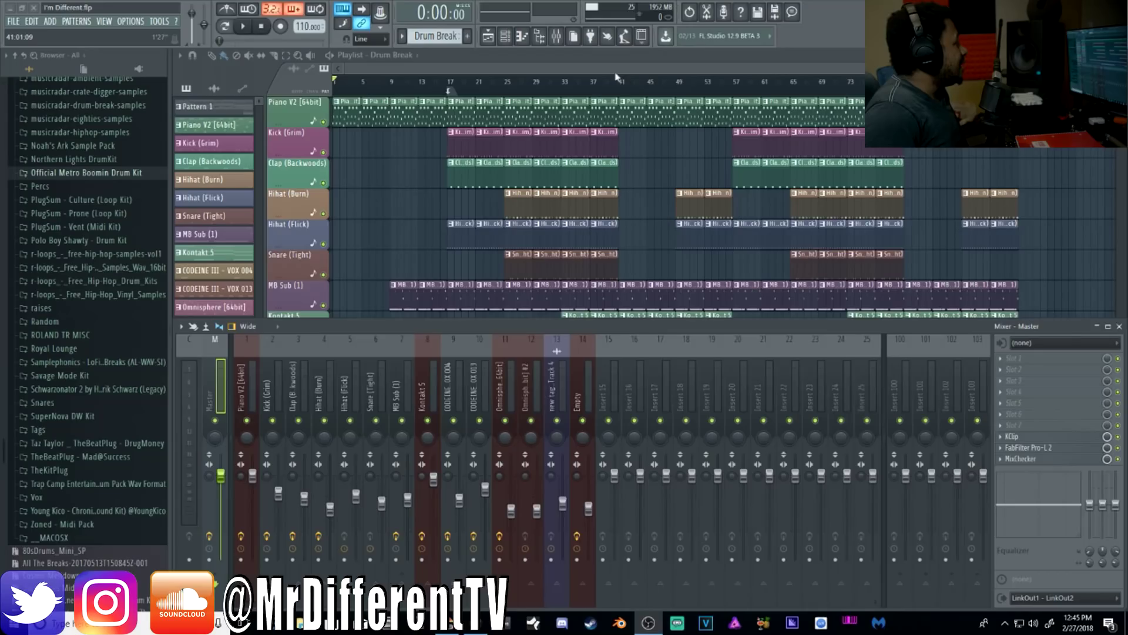
- Bring up the channel rack with Pattern 1 selected and switch playback from song to pattern mode
key("F9")
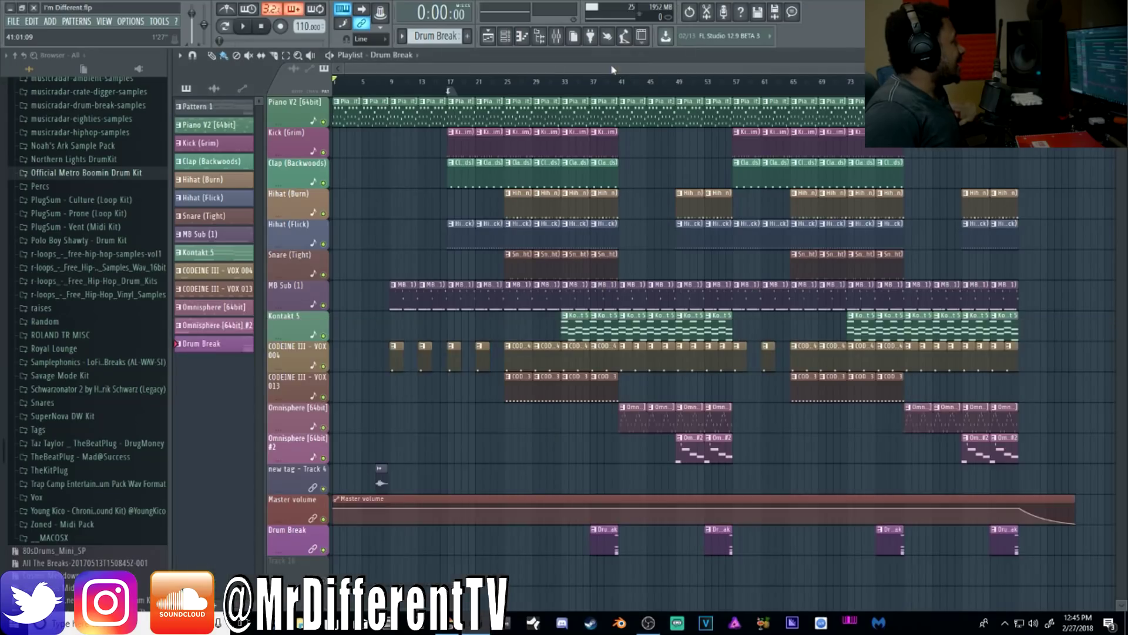
left_click(557, 37)
left_click(556, 37)
left_click(506, 37)
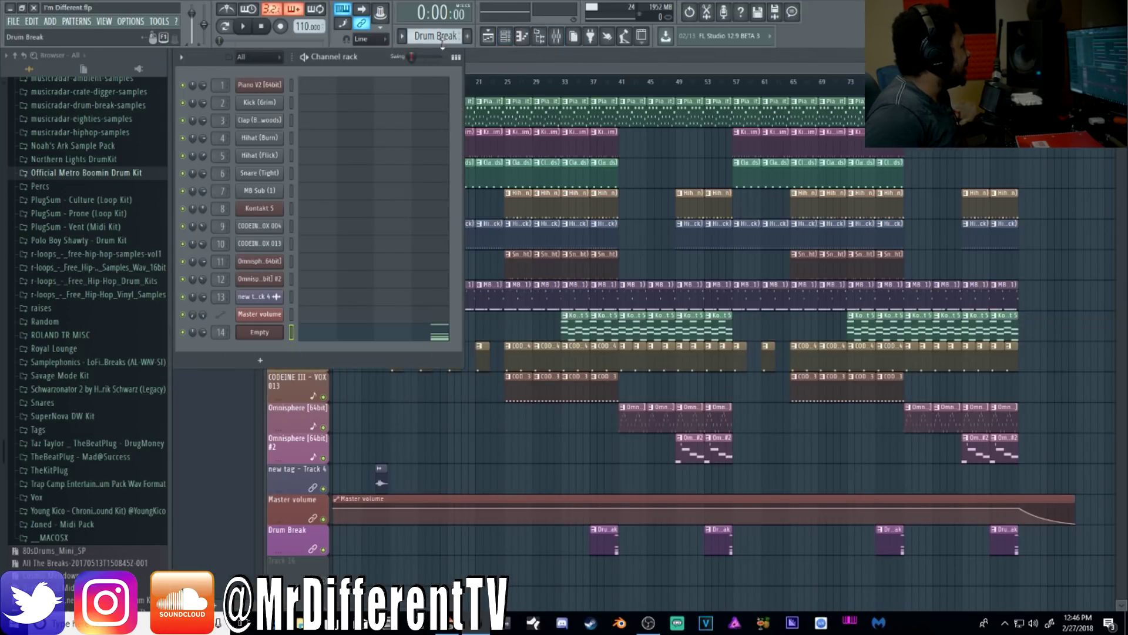
scroll(438, 38, "up", 12)
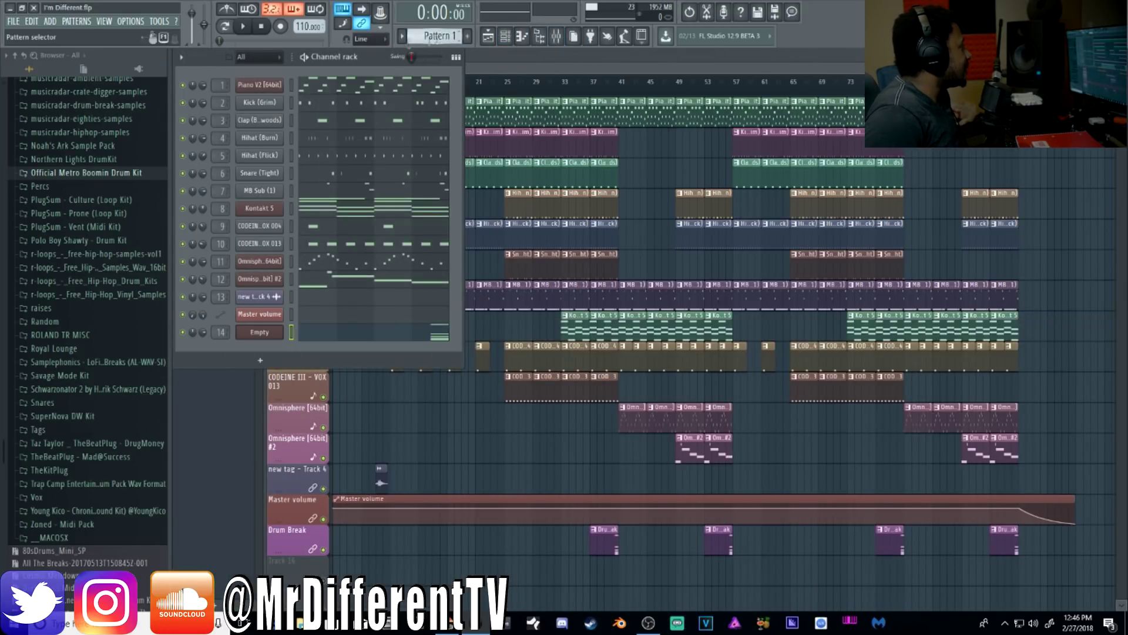
left_click(224, 29)
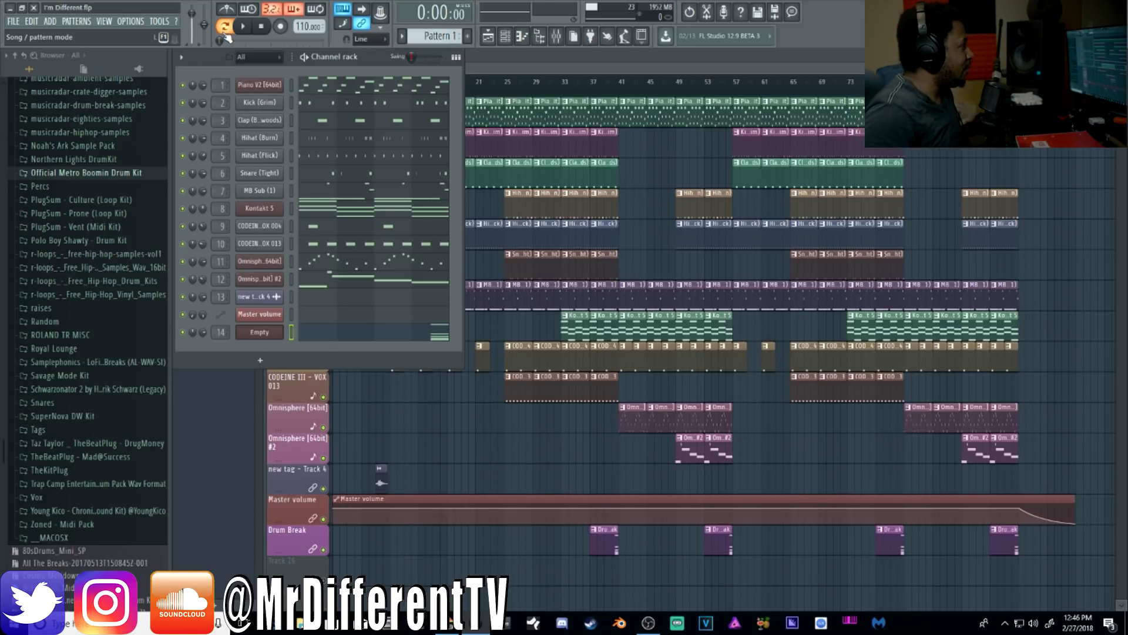
- Solo the Piano V2 channel, then open its instrument and play the pattern to hear the piano alone
right_click(188, 102)
left_click(204, 91)
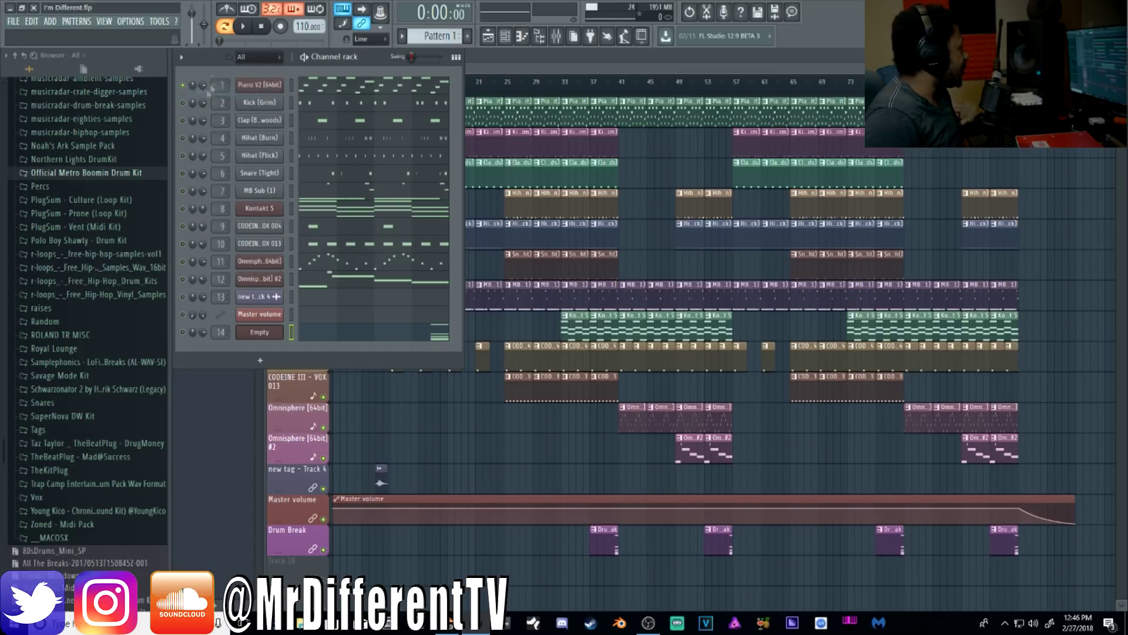
left_click(259, 86)
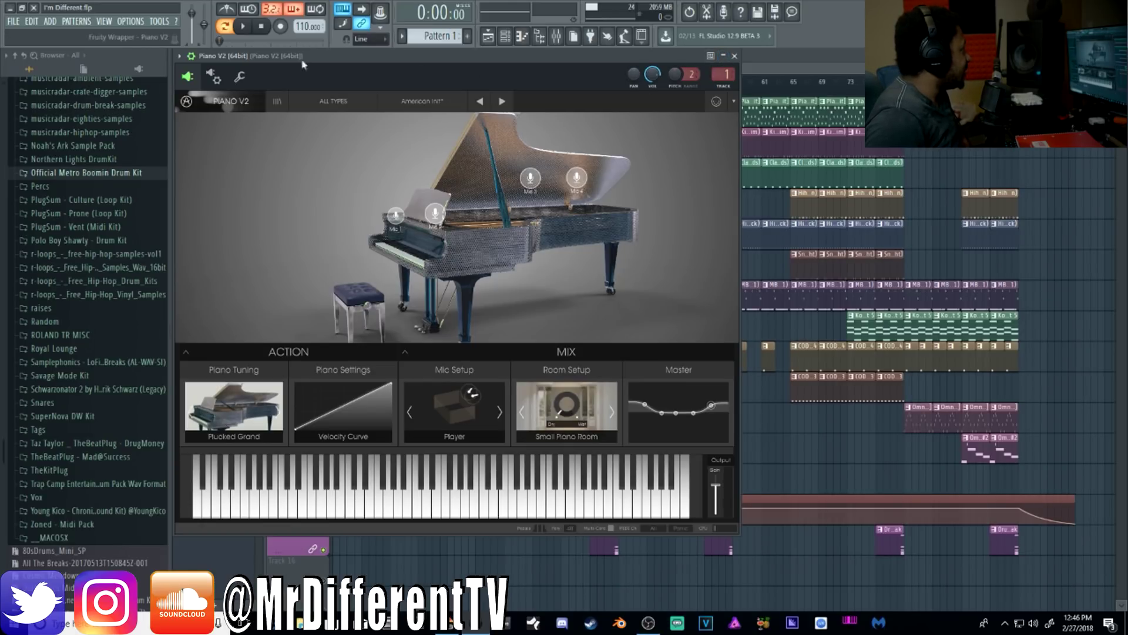
left_click(243, 31)
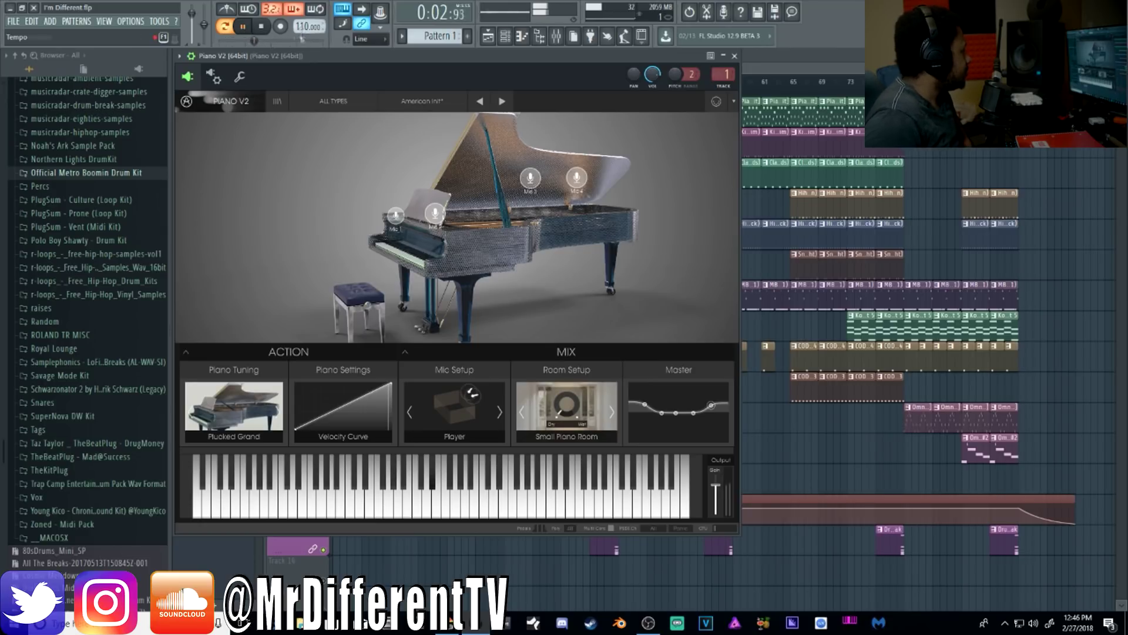
left_click(263, 29)
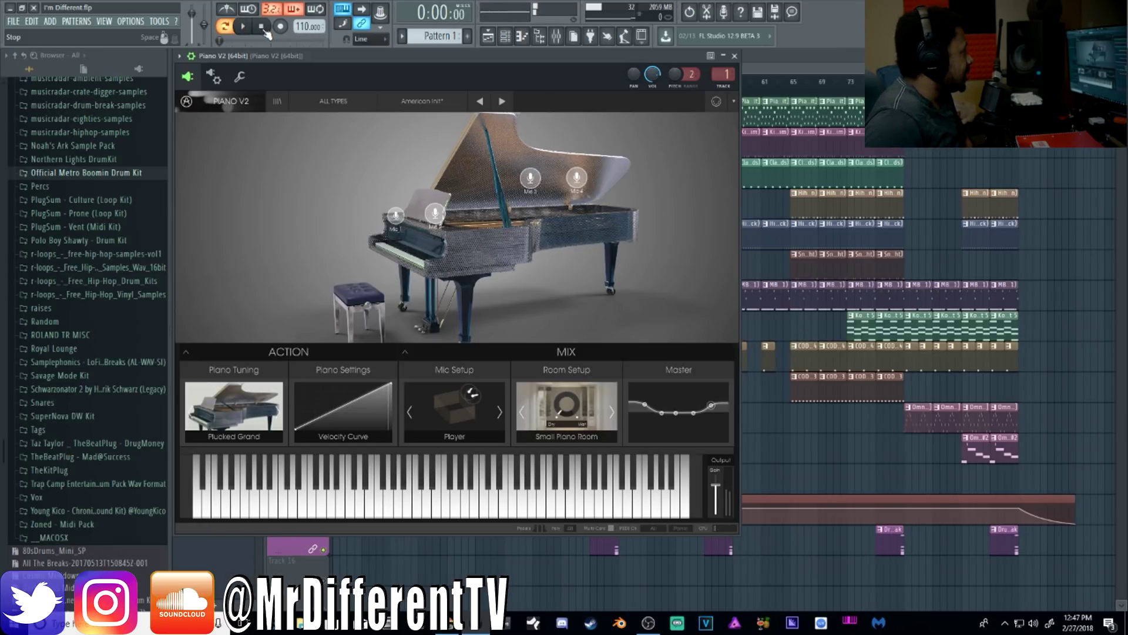
- Open the Reverser effect on the Piano V2 mixer track and compare the piano with it bypassed and enabled
double_click(723, 77)
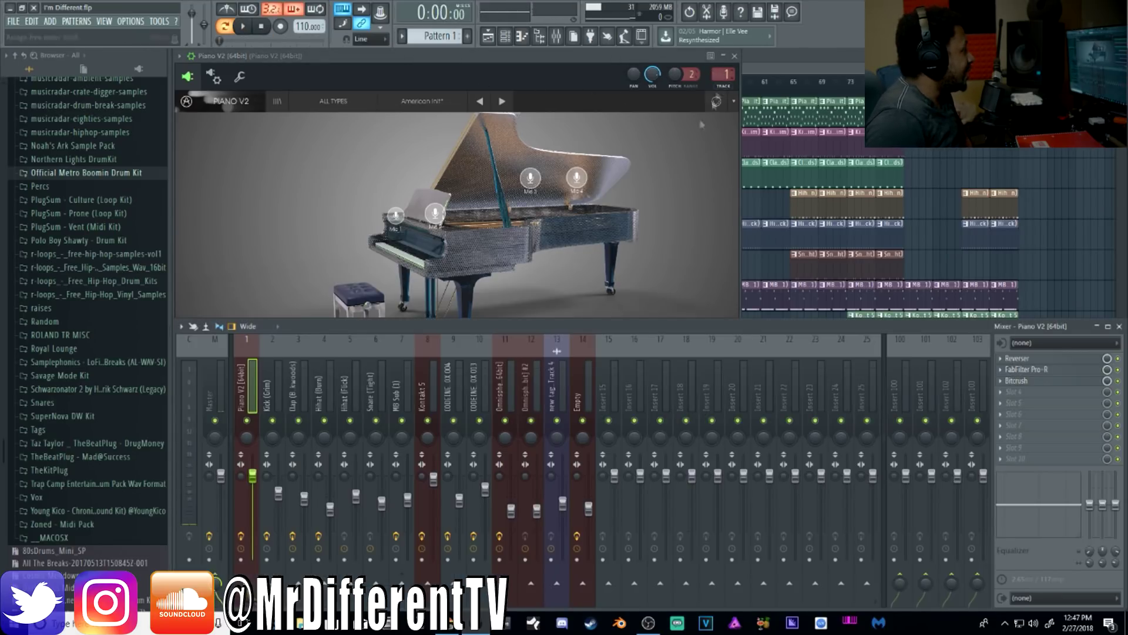
left_click(1054, 359)
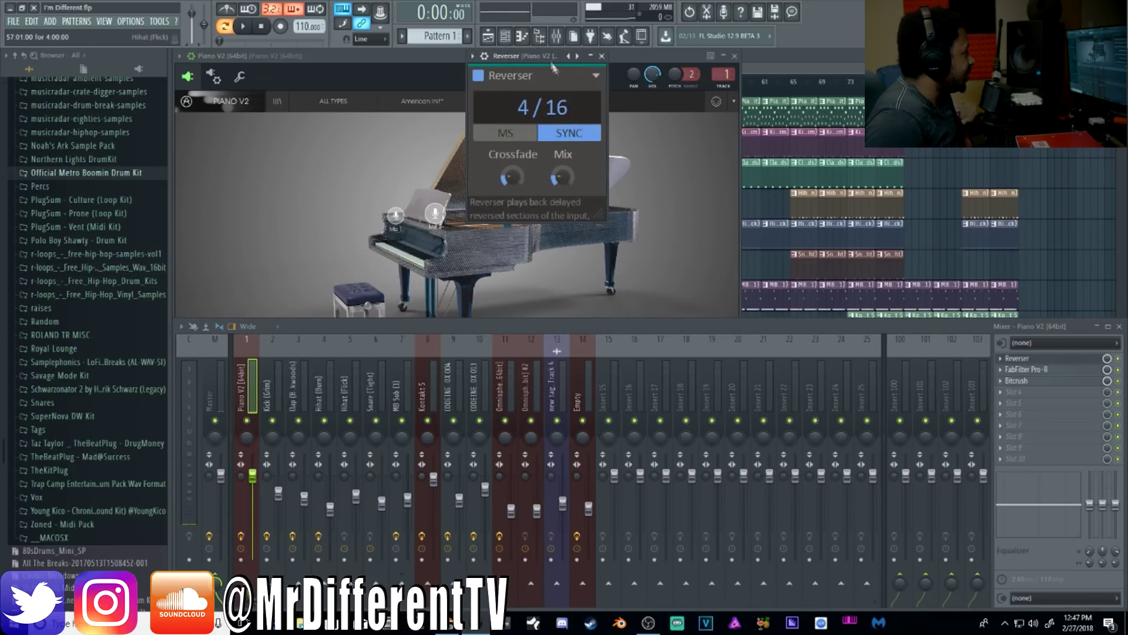
left_click_drag(551, 62, 542, 156)
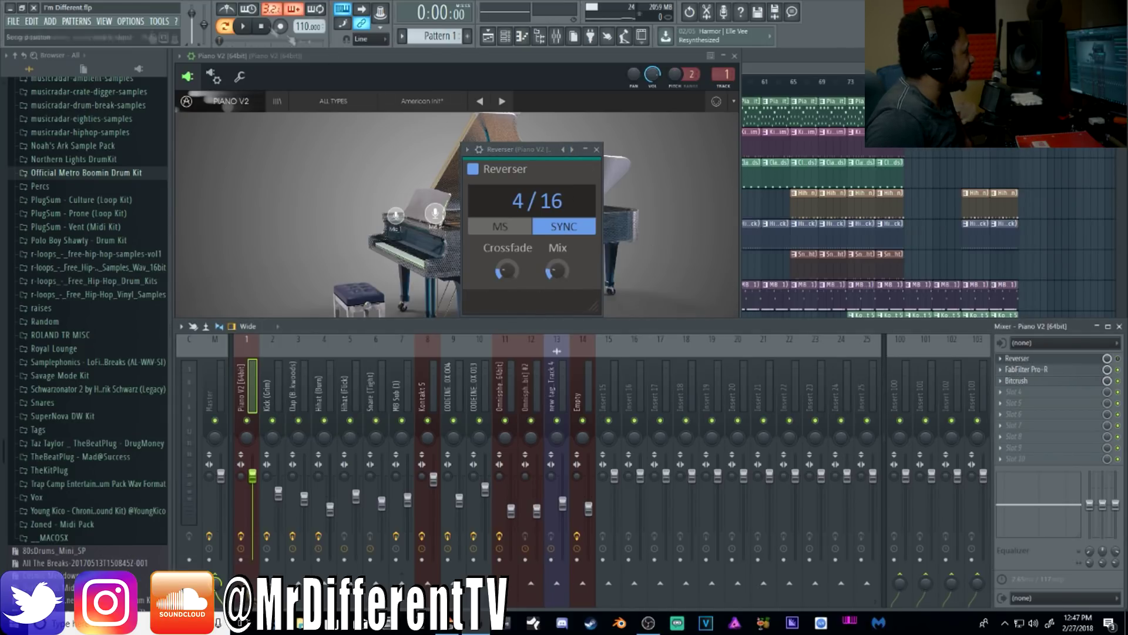
left_click(242, 26)
left_click(261, 26)
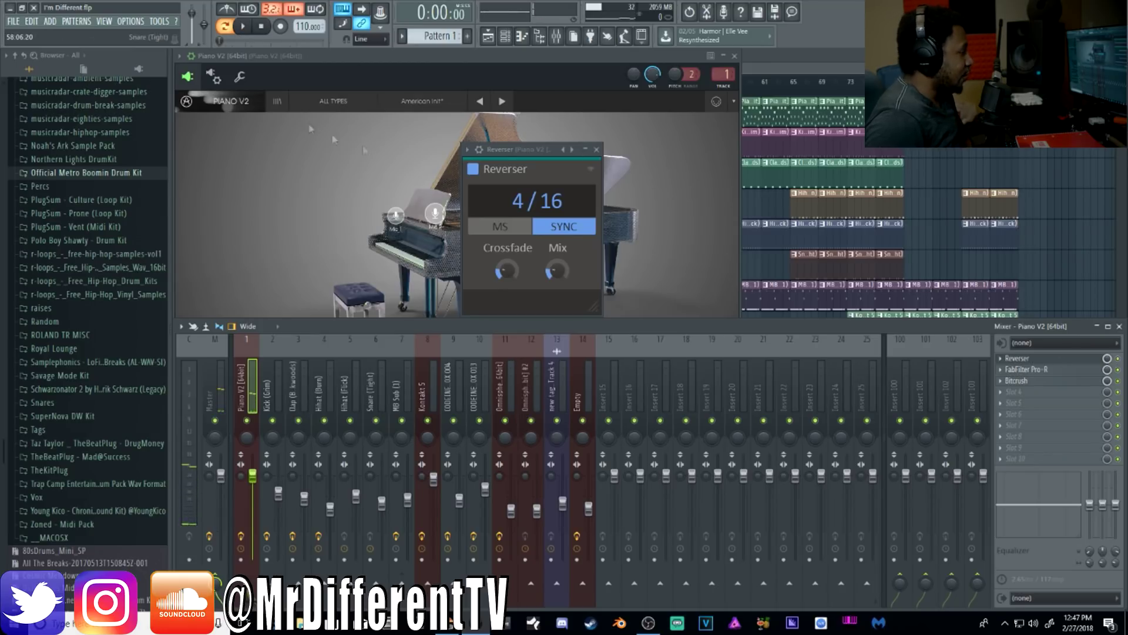
left_click(246, 30)
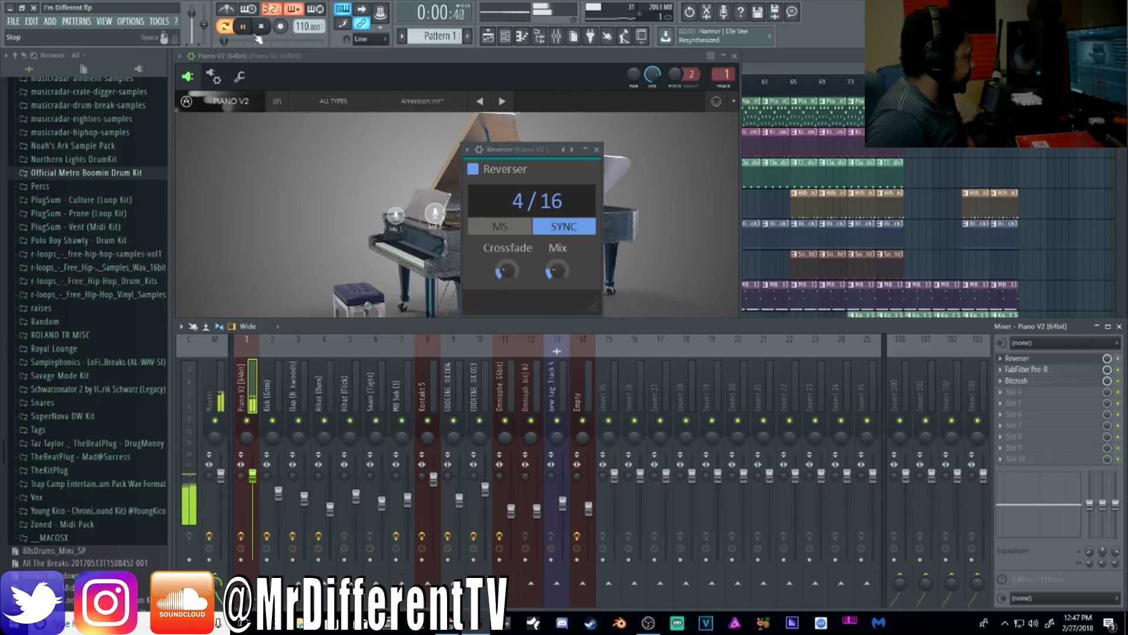
left_click(261, 28)
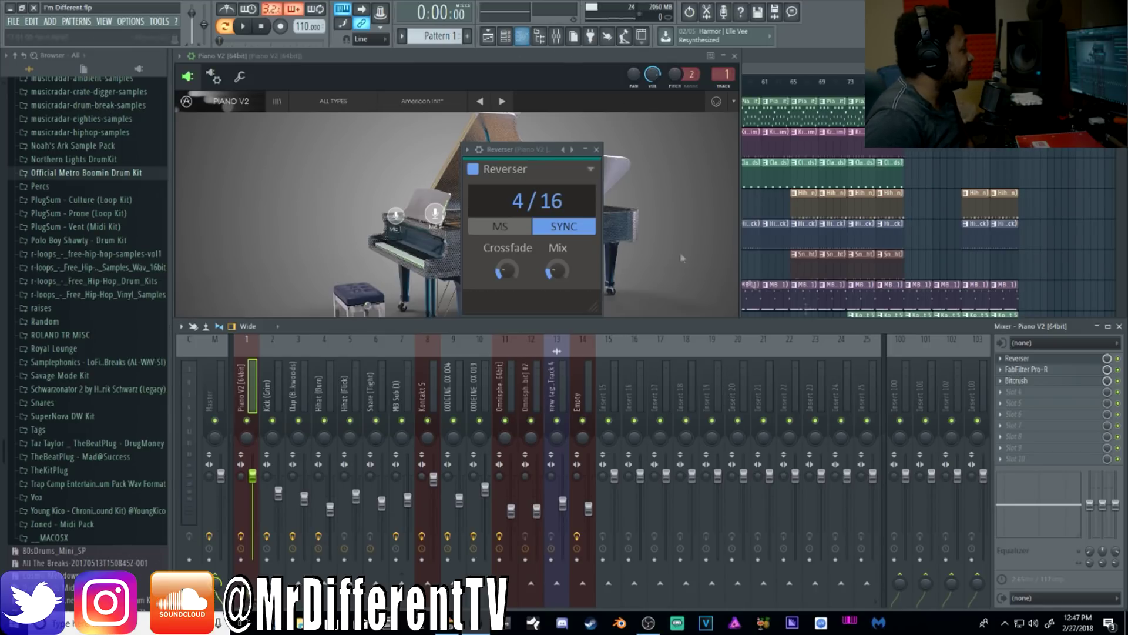
- Open the FabFilter Pro-R and Bitcrush effects of the Piano V2 mixer track to inspect their settings
left_click(1051, 372)
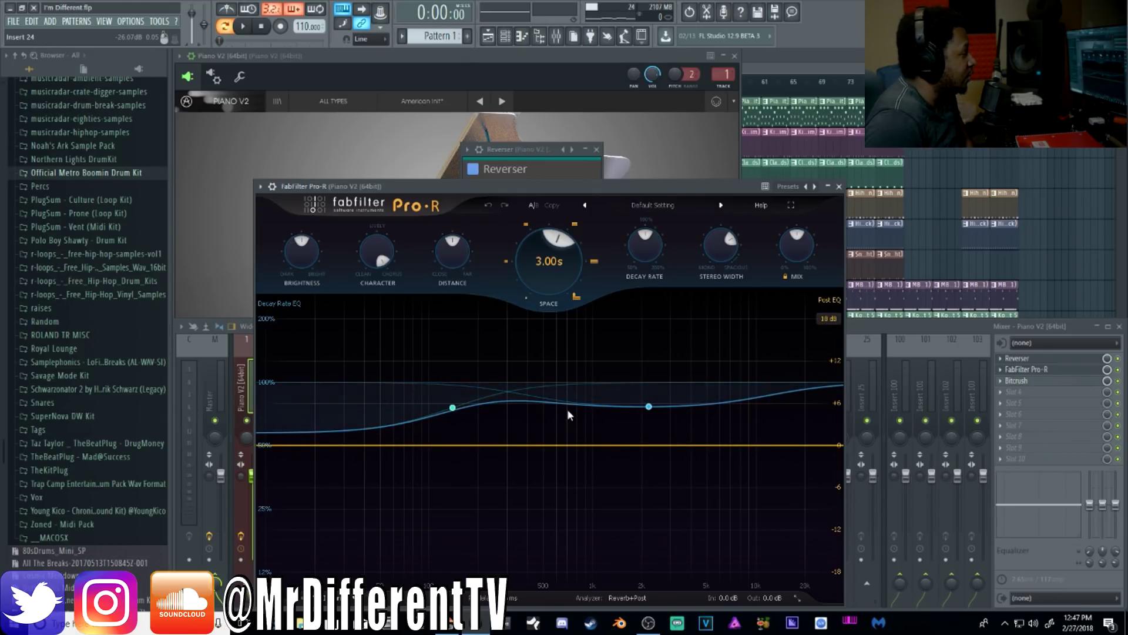
left_click_drag(378, 255, 376, 232)
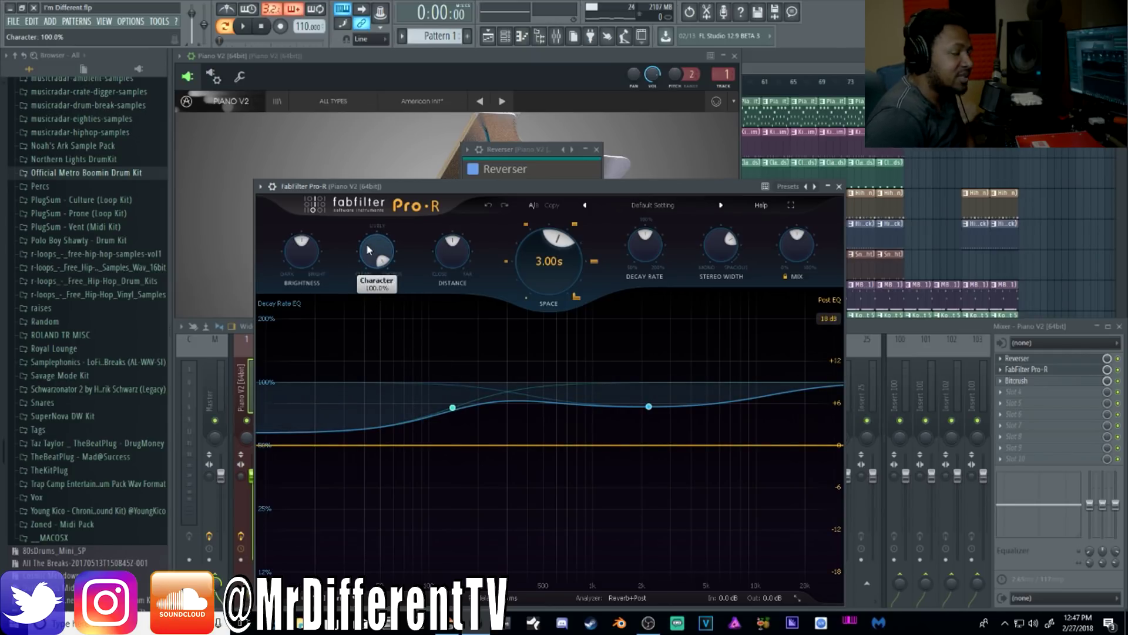
left_click(1039, 382)
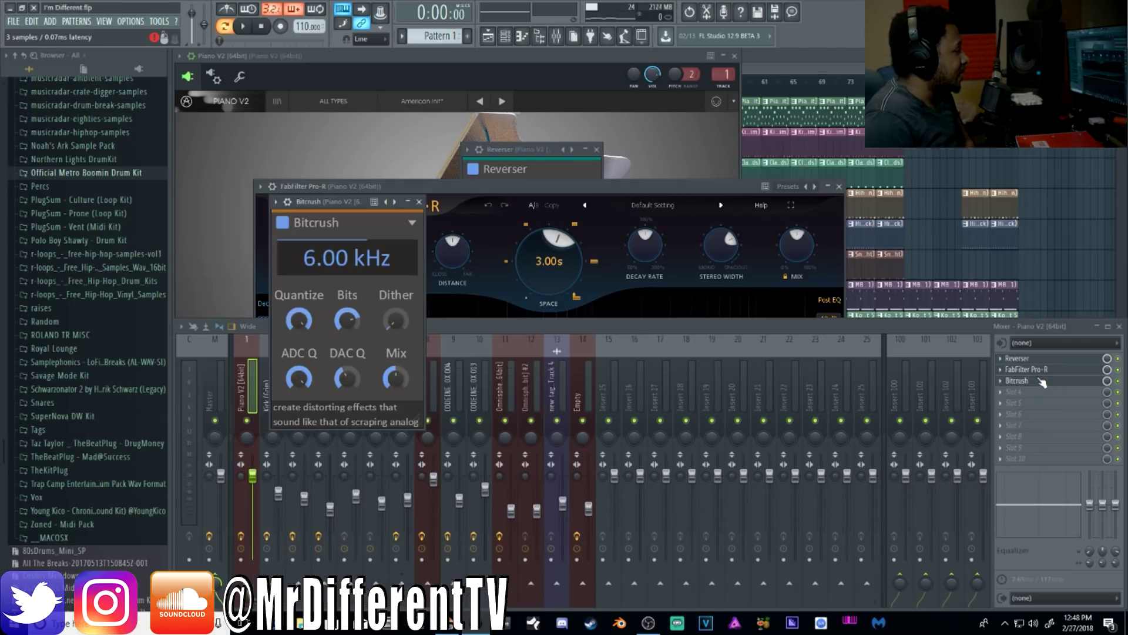
left_click_drag(361, 197, 654, 98)
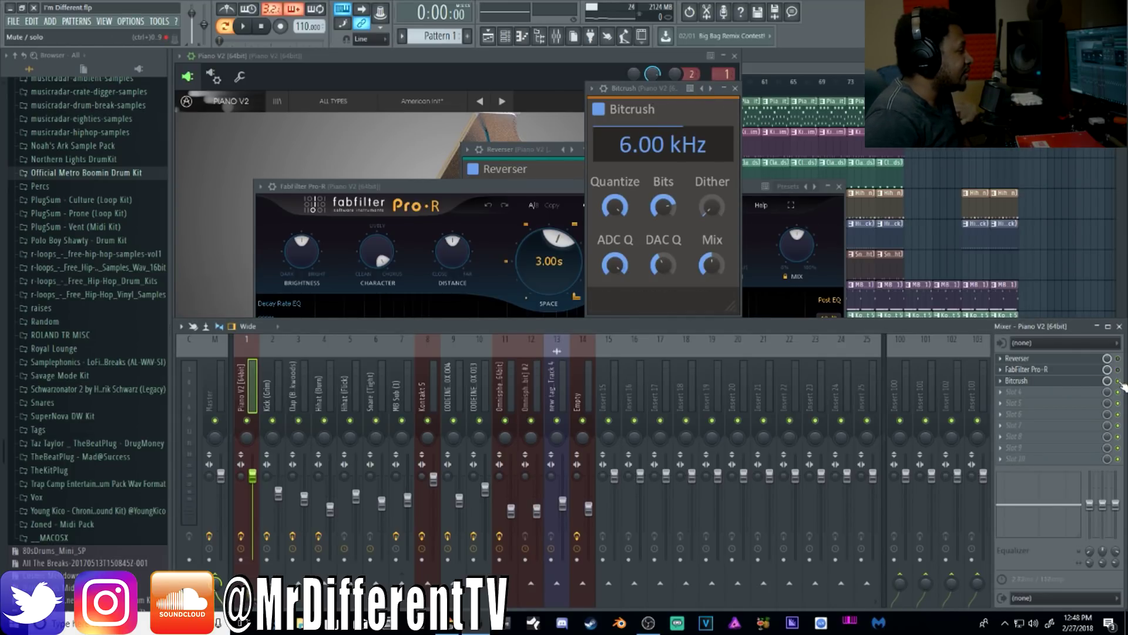
- Play the piano pattern with Bitcrush bypassed and enabled to compare the sound
key("space")
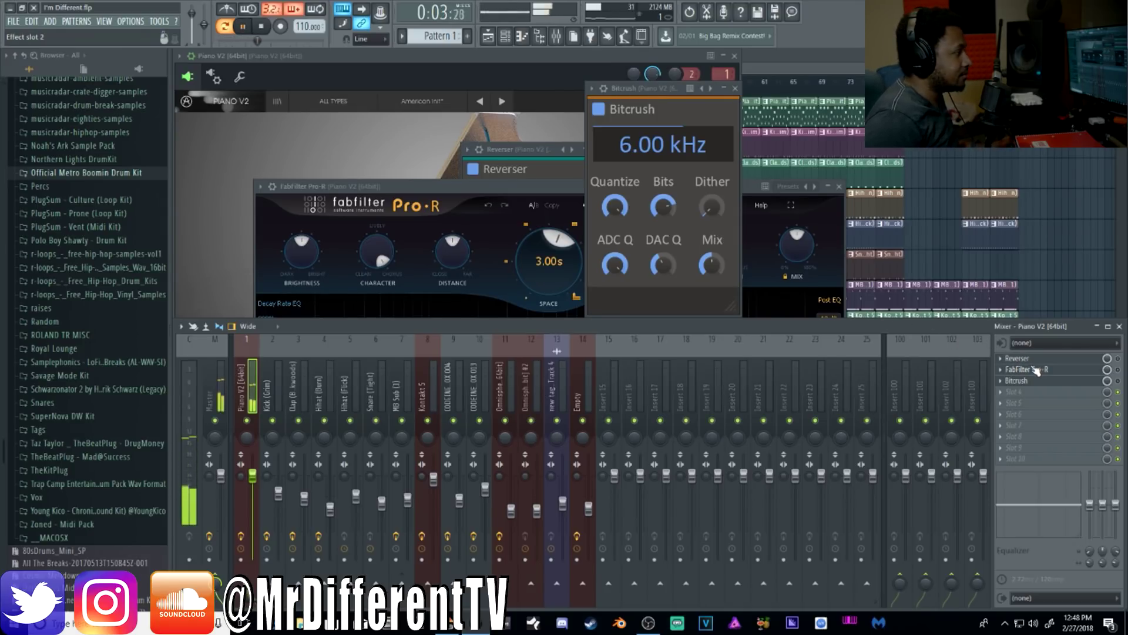
key("space")
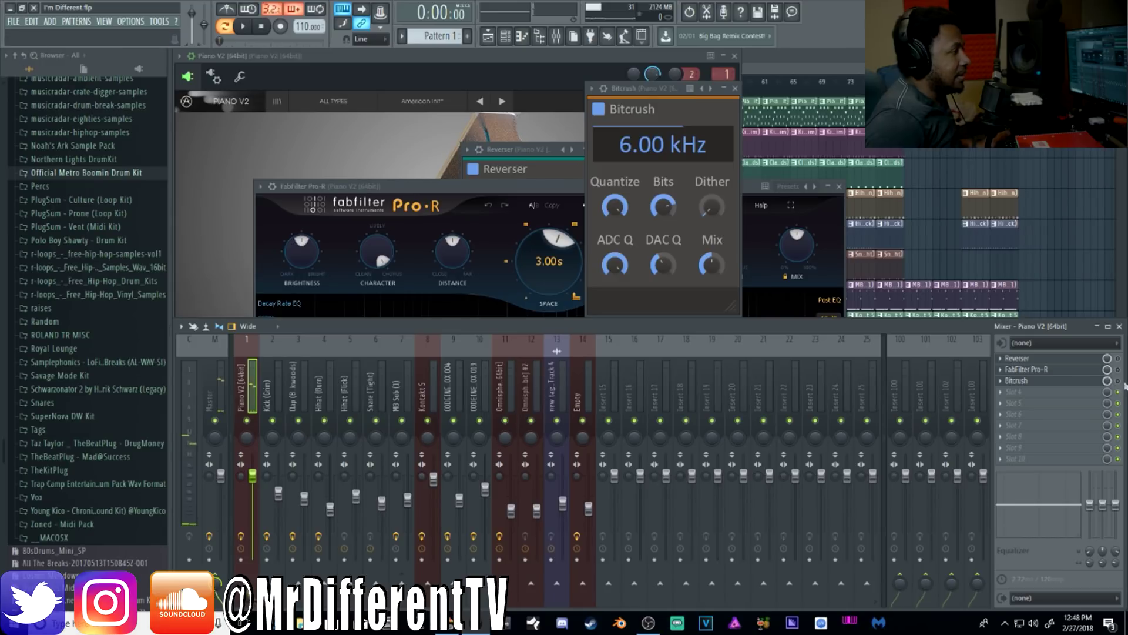
key("space")
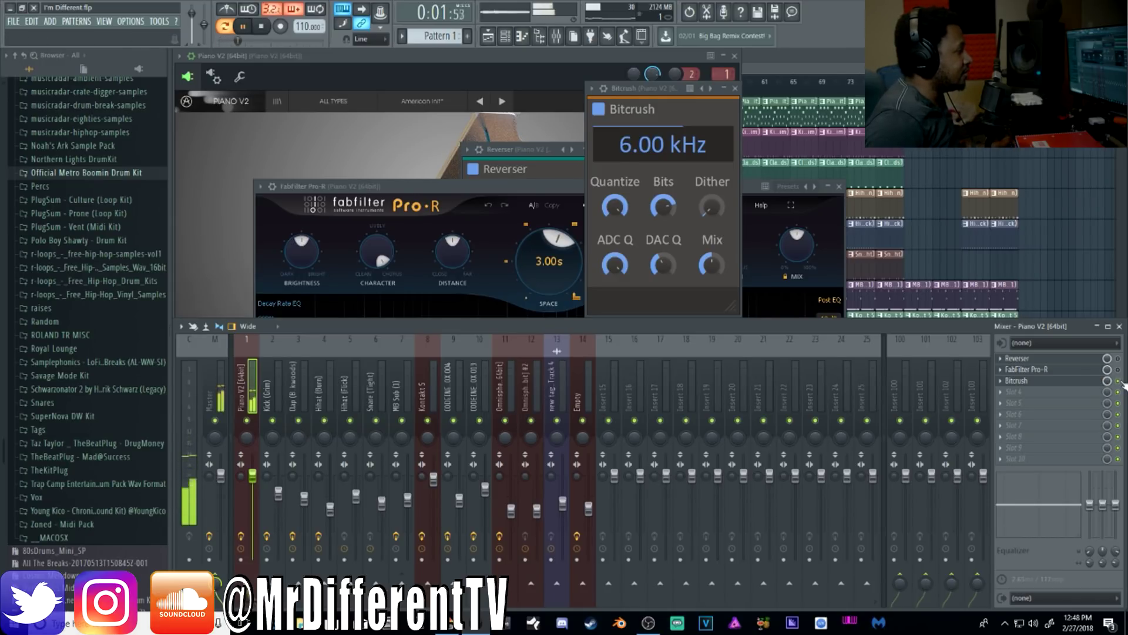
key("space")
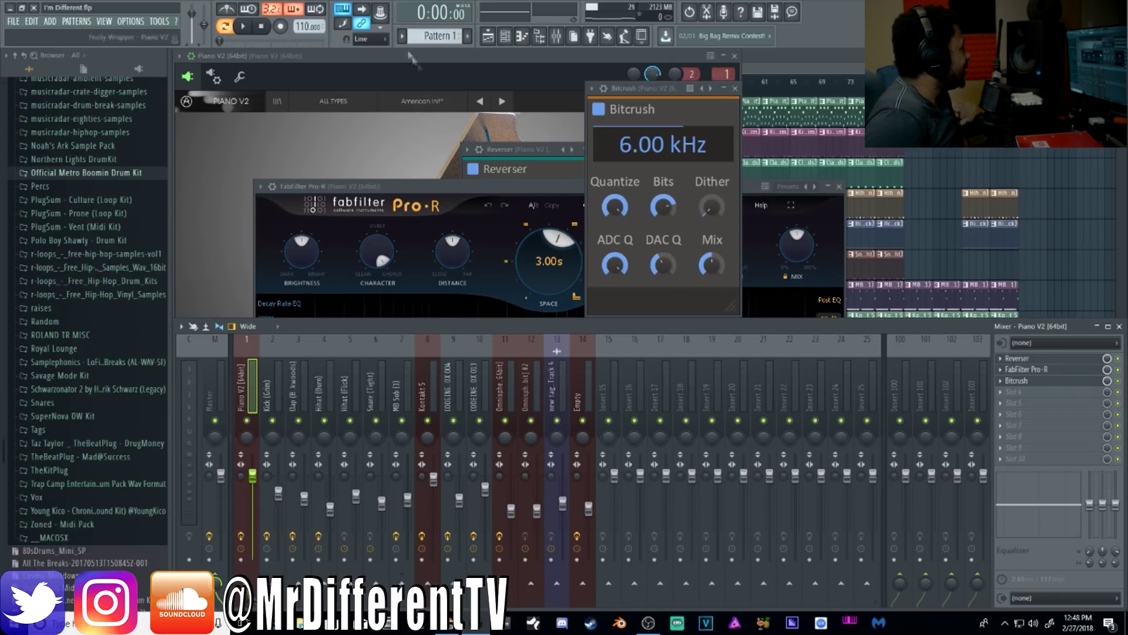
- Solo the Kick (Grim) channel and open the Transient Shaper effect on its mixer track
left_click(505, 36)
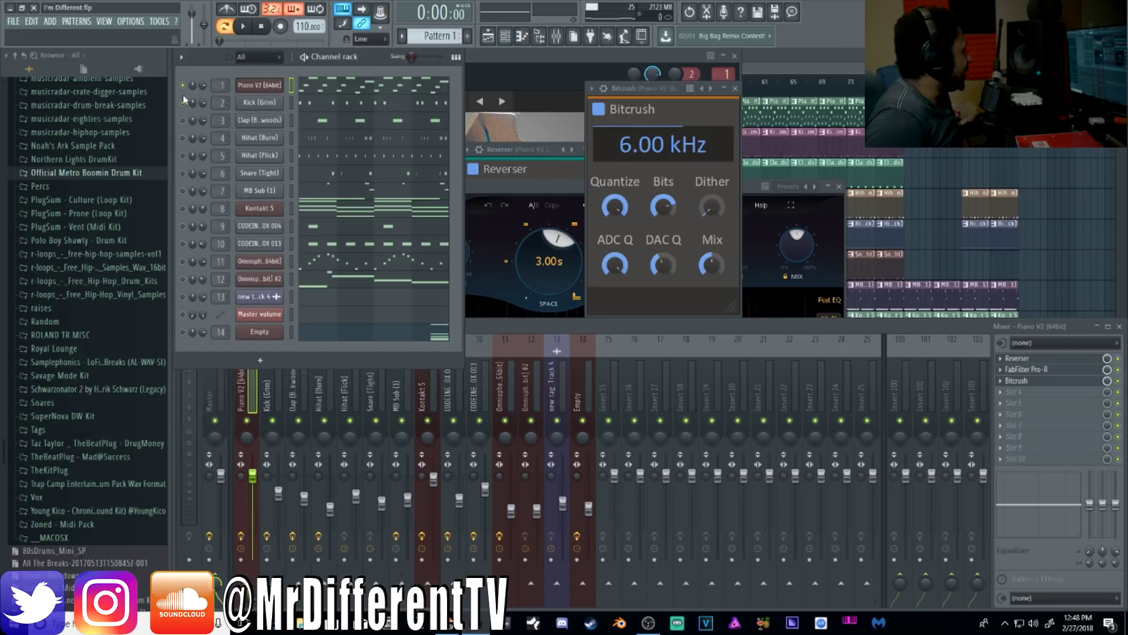
left_click(259, 102)
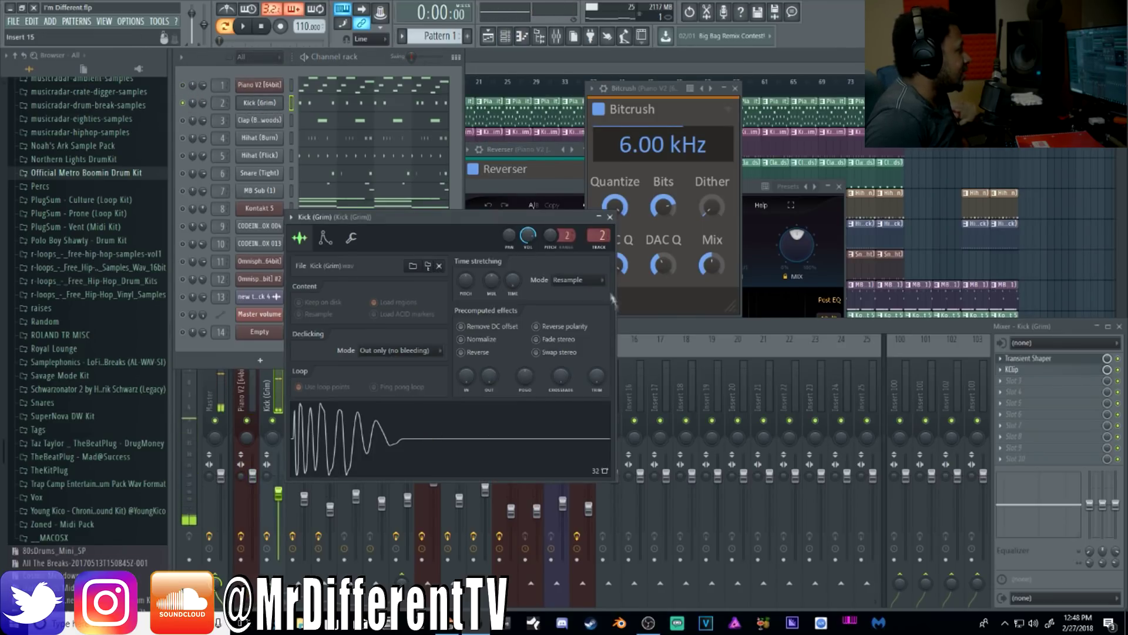
left_click(1051, 361)
left_click(1052, 364)
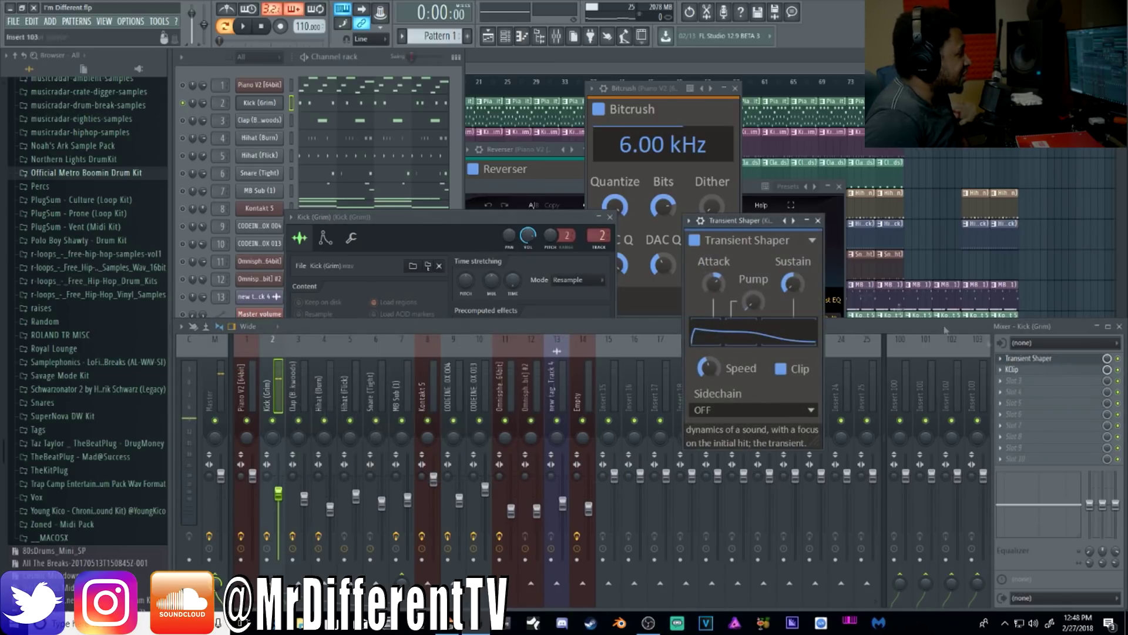
left_click_drag(751, 219, 816, 91)
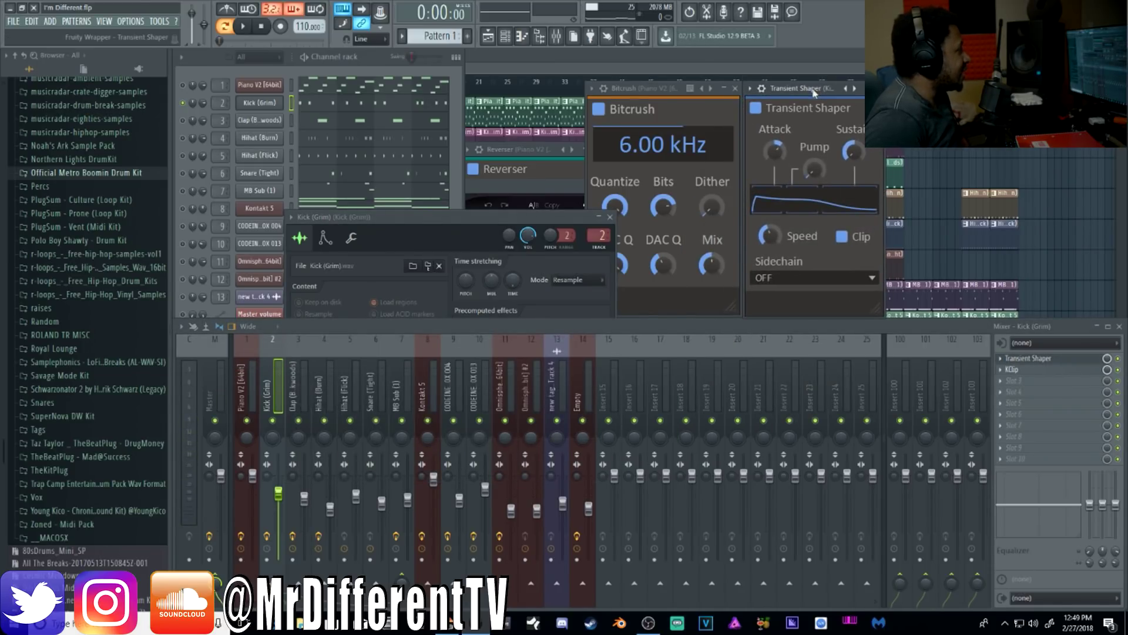
- Close the piano's Bitcrush, Reverser and FabFilter Pro-R windows and move the Transient Shaper window into the freed space
left_click(734, 88)
left_click_drag(793, 89, 666, 91)
left_click(597, 149)
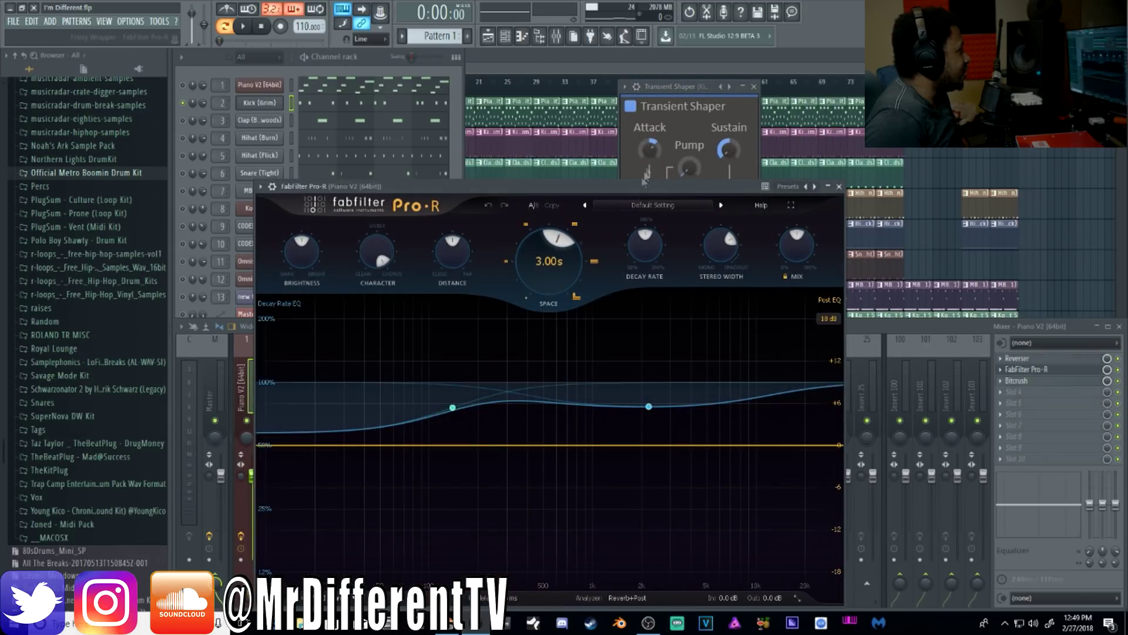
left_click(839, 186)
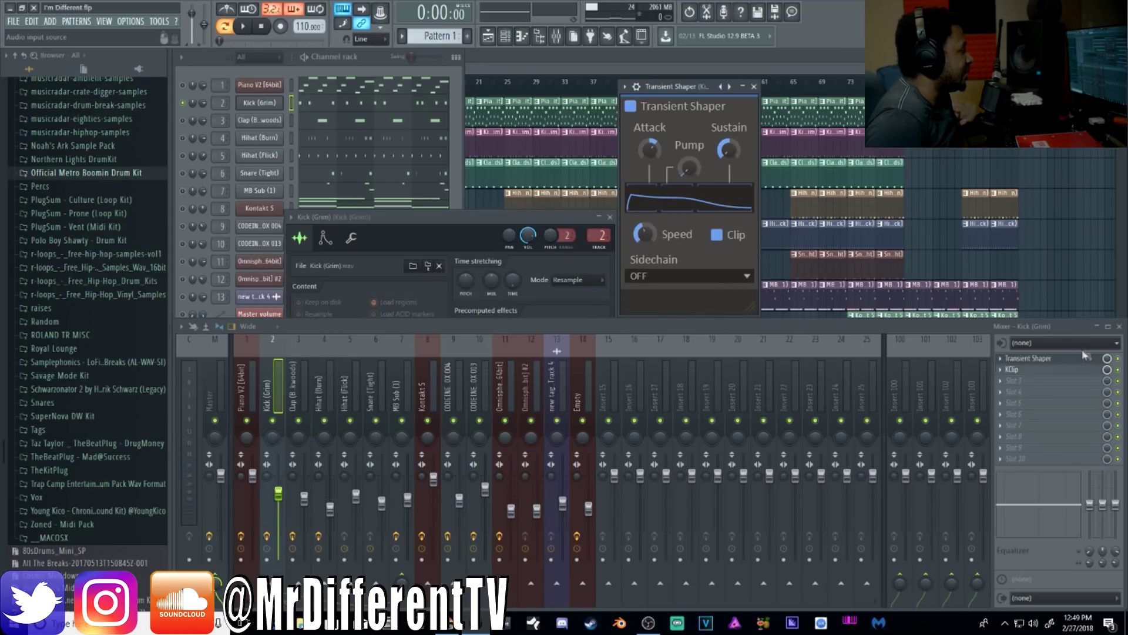
- Audition the Kick (Grim) sample, then open the KClip effect on its mixer track to inspect the settings
left_click(505, 251)
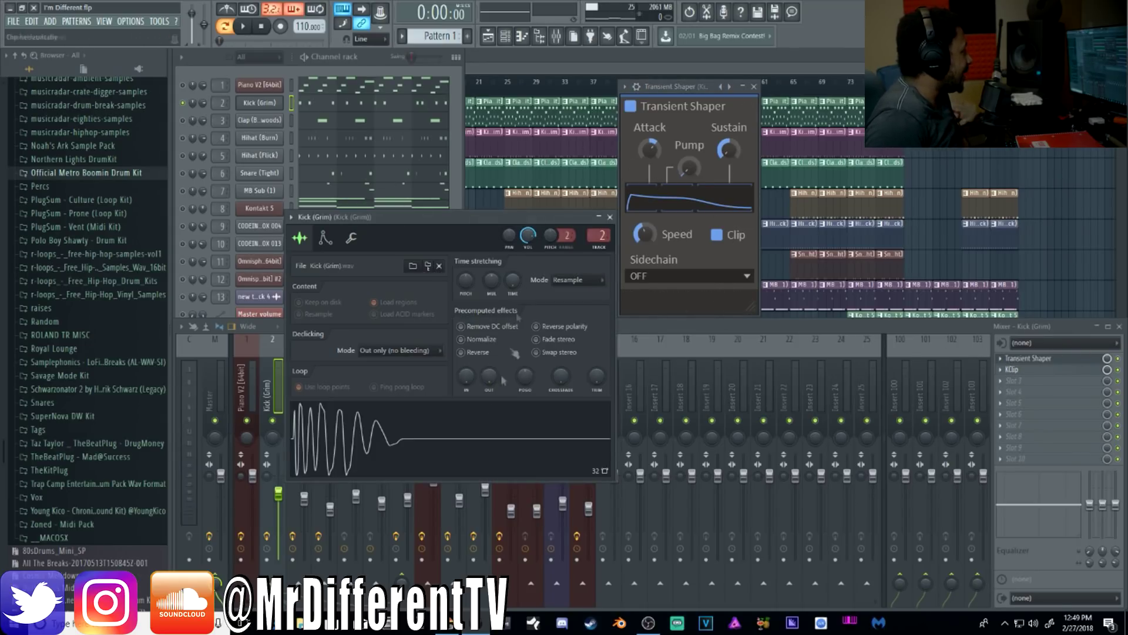
left_click(477, 448)
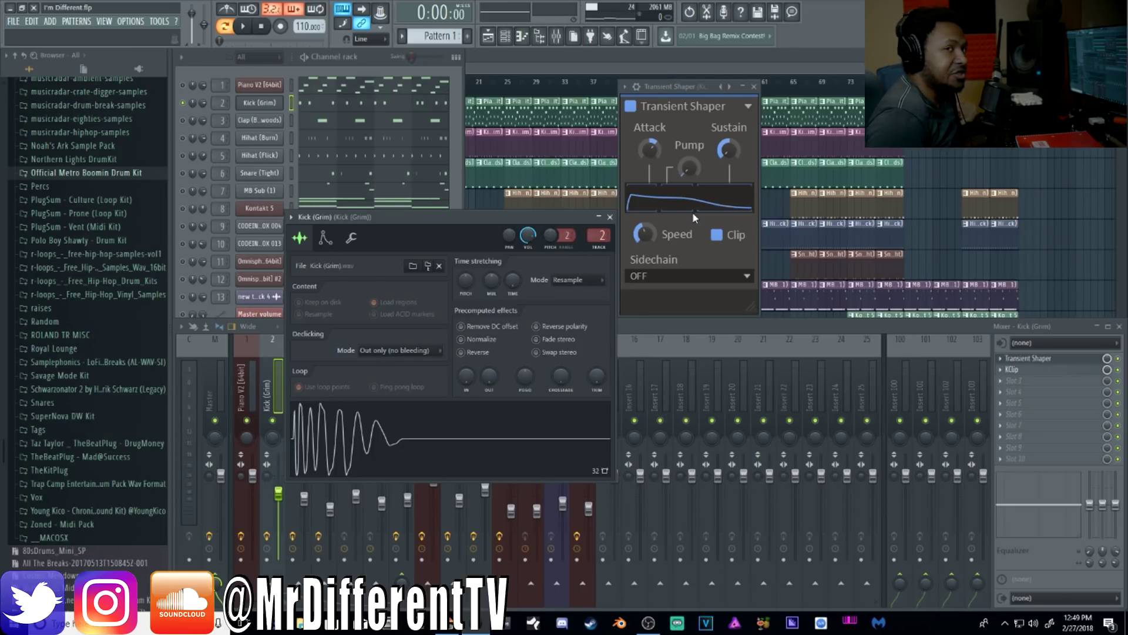
left_click(1051, 371)
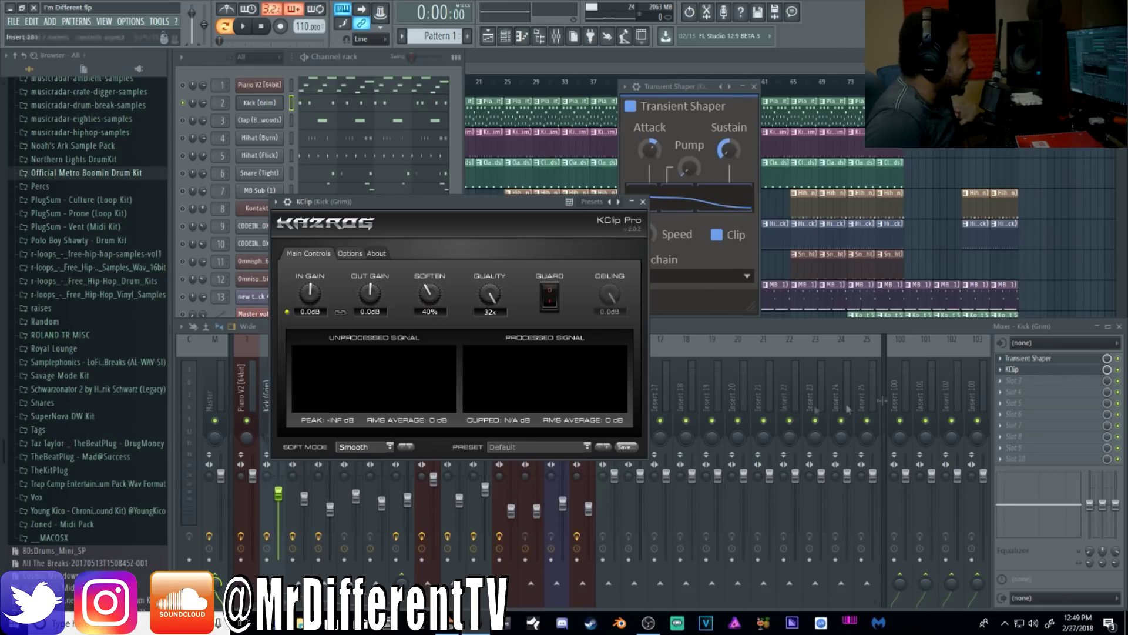
left_click_drag(532, 205, 492, 76)
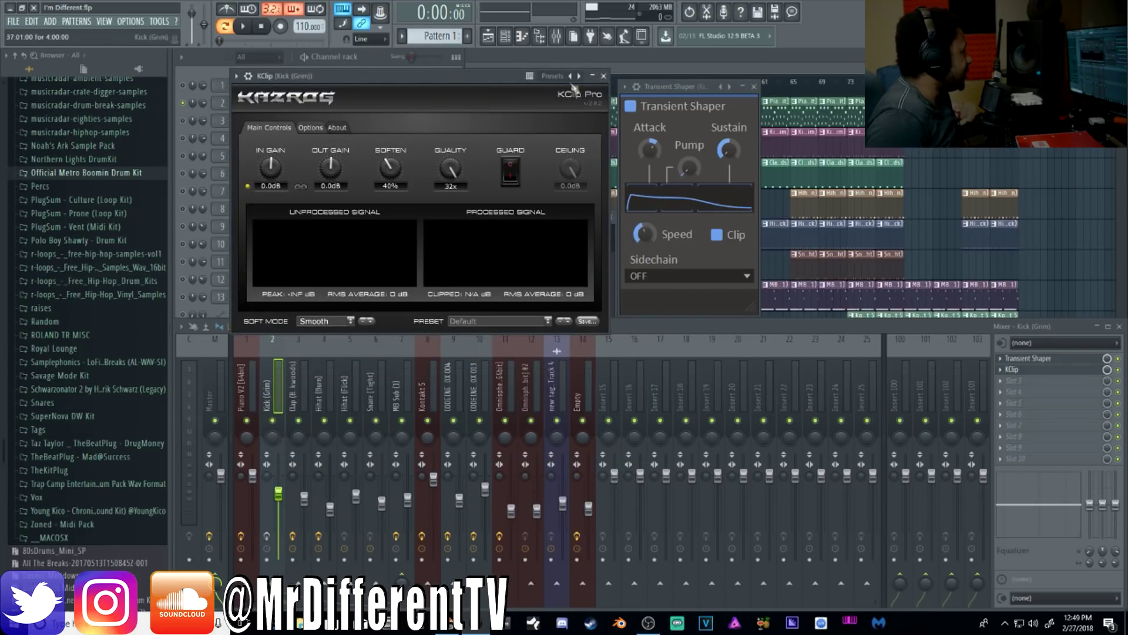
- Reopen the Kick (Grim) sampler from the channel rack and audition the sample through its effects
left_click(370, 57)
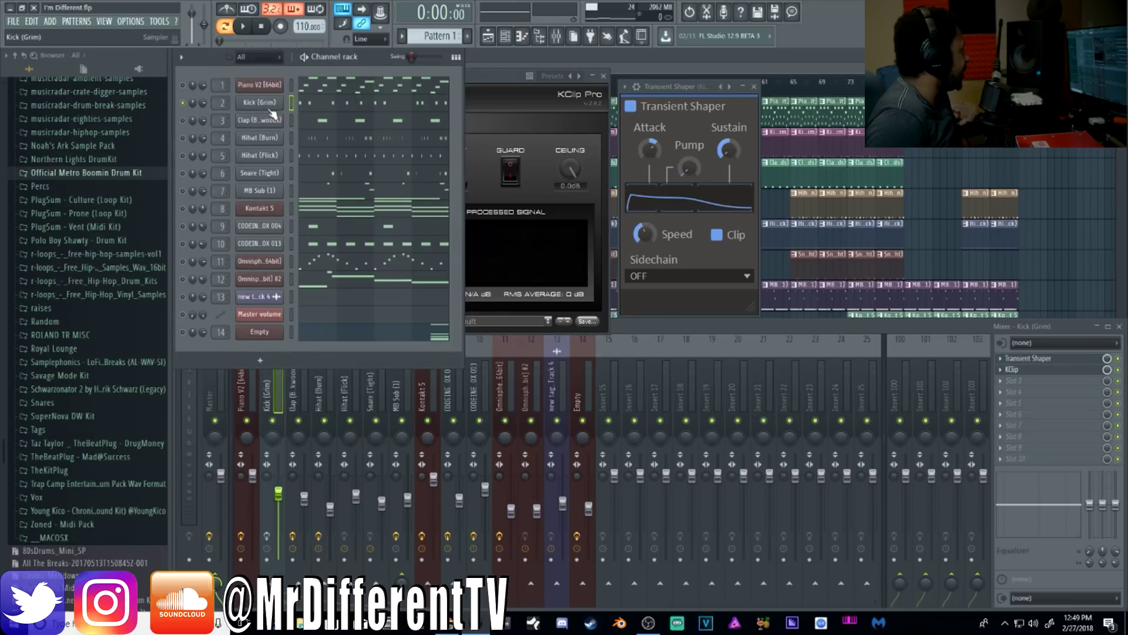
left_click(271, 108)
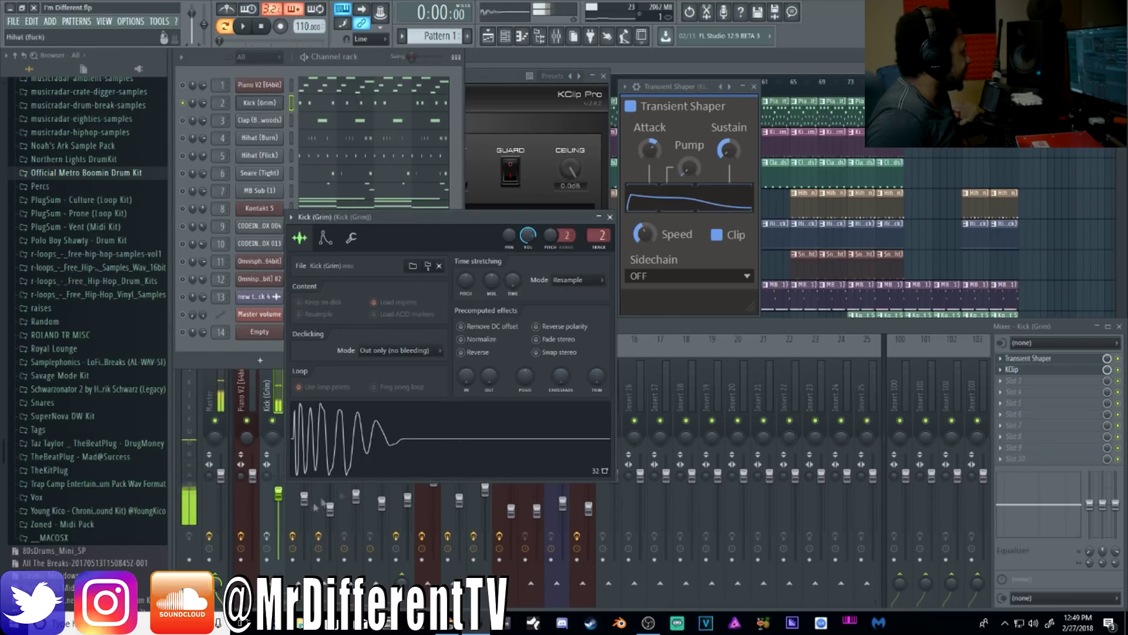
left_click(387, 437)
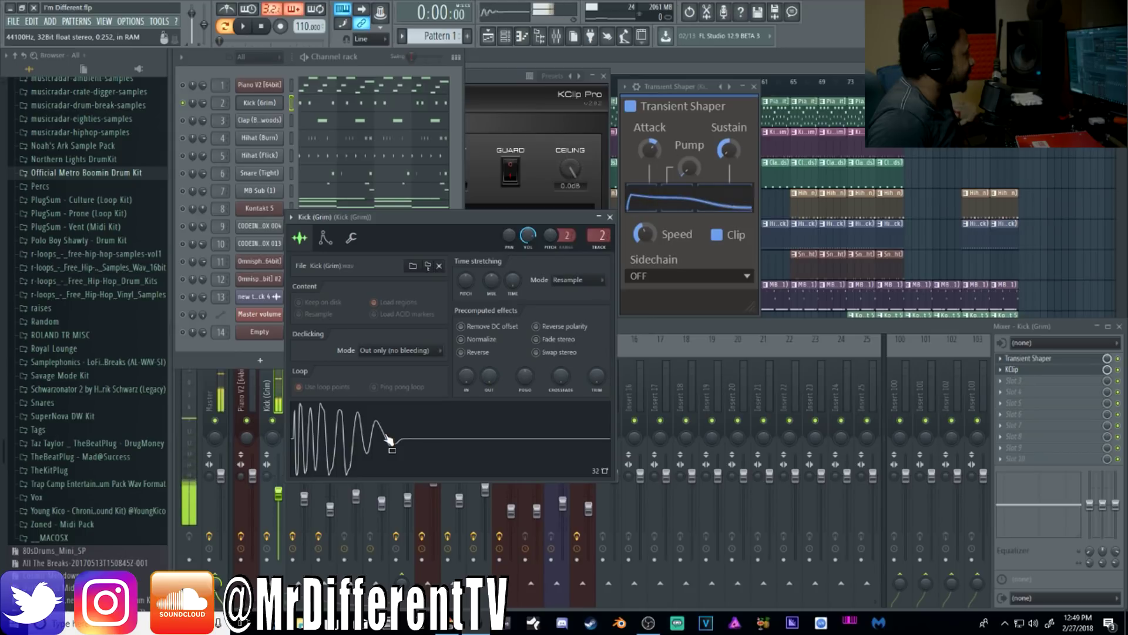
- Close the Kick (Grim) sampler, then open the Clap (Backwoods) sampler and audition its sample
left_click(388, 437)
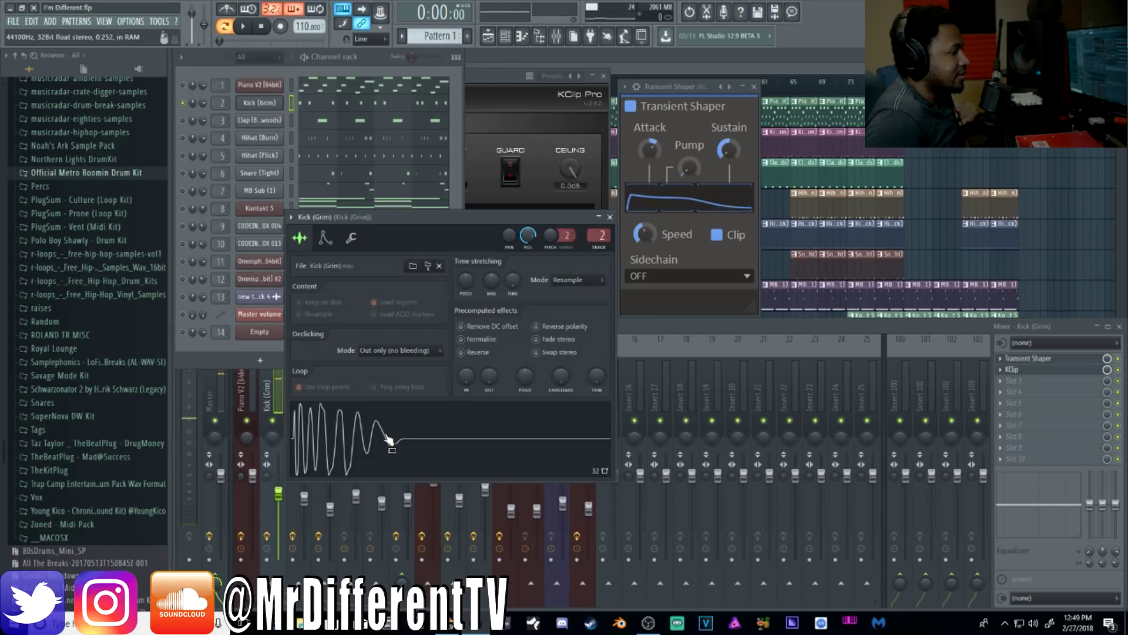
left_click(610, 216)
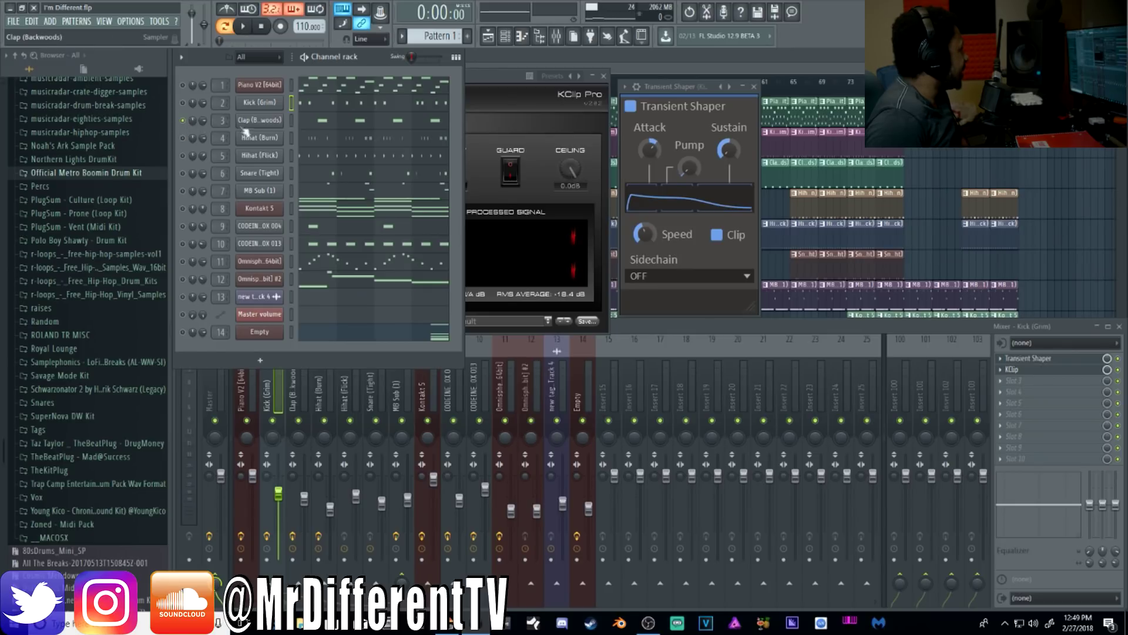
left_click(259, 120)
left_click(371, 332)
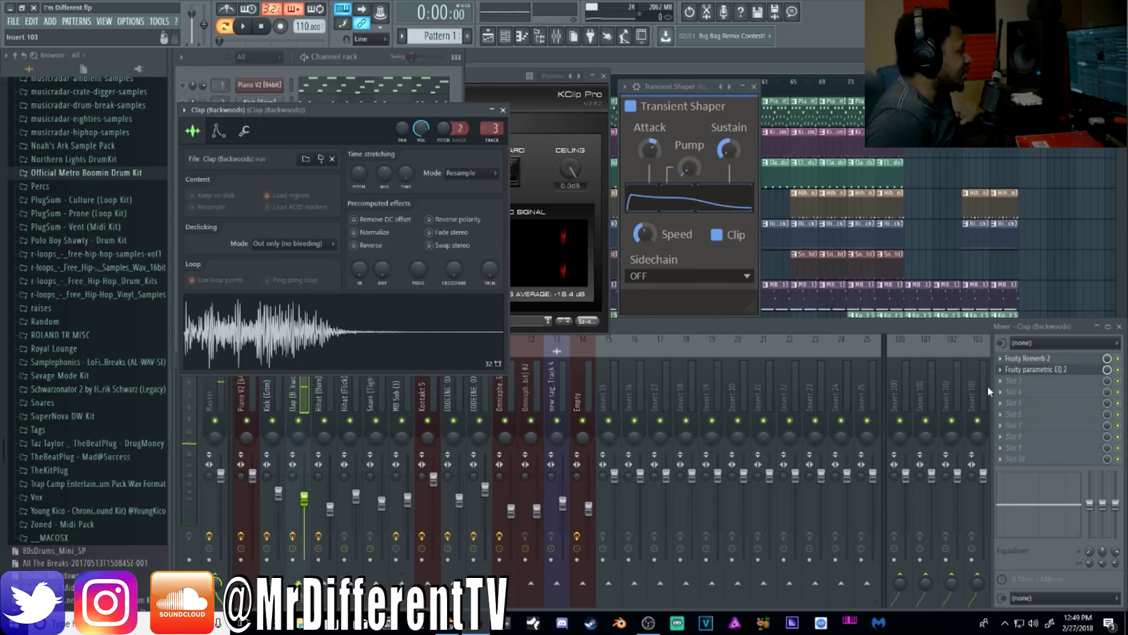
- Open Fruity Reeverb 2 and Fruity Parametric EQ 2 from the clap's mixer track, placing the reverb beside the EQ
left_click(1035, 359)
left_click(1037, 369)
left_click_drag(326, 136, 689, 212)
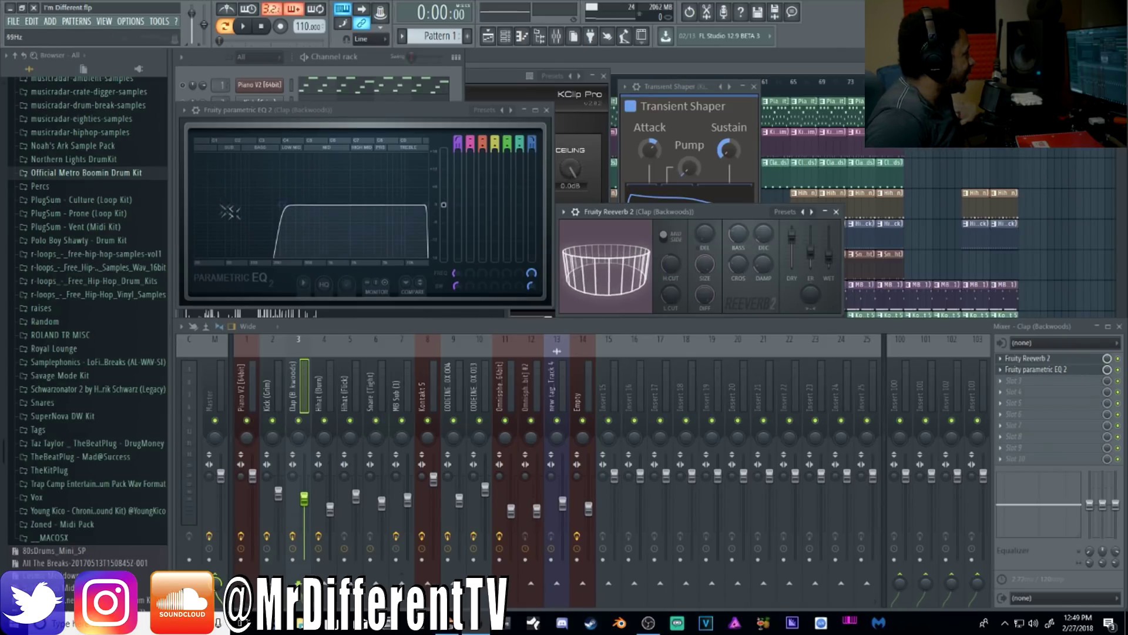
left_click(1066, 371)
left_click(1067, 371)
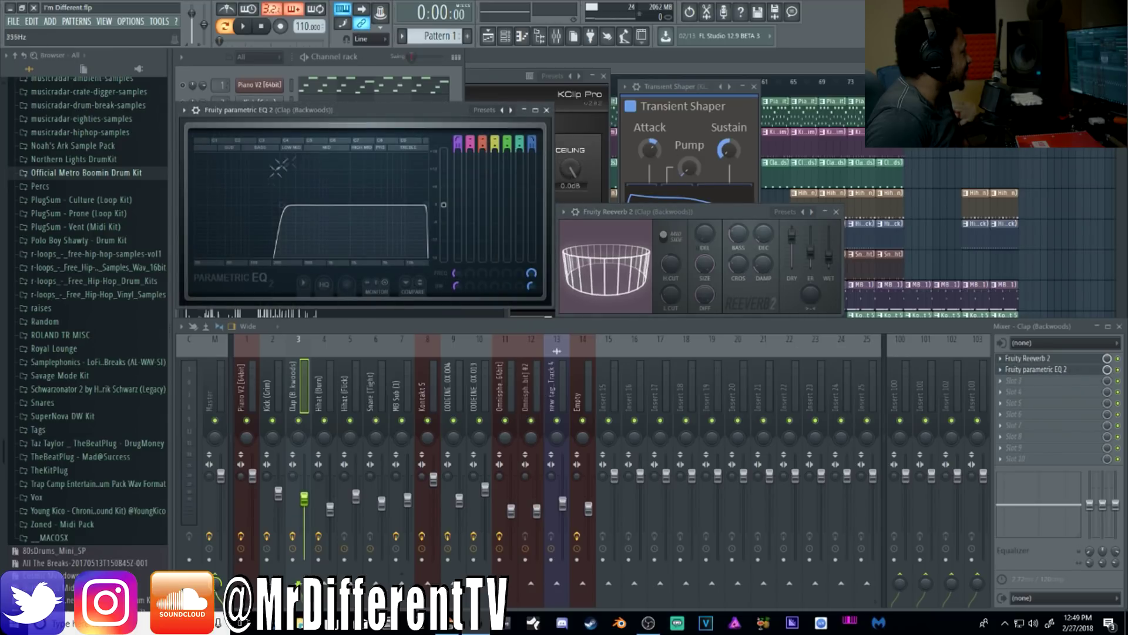
- Reopen the Clap (Backwoods) sampler below the effect windows, audition it while watching the EQ, and close the sampler
left_click_drag(445, 112, 445, 120)
left_click(381, 62)
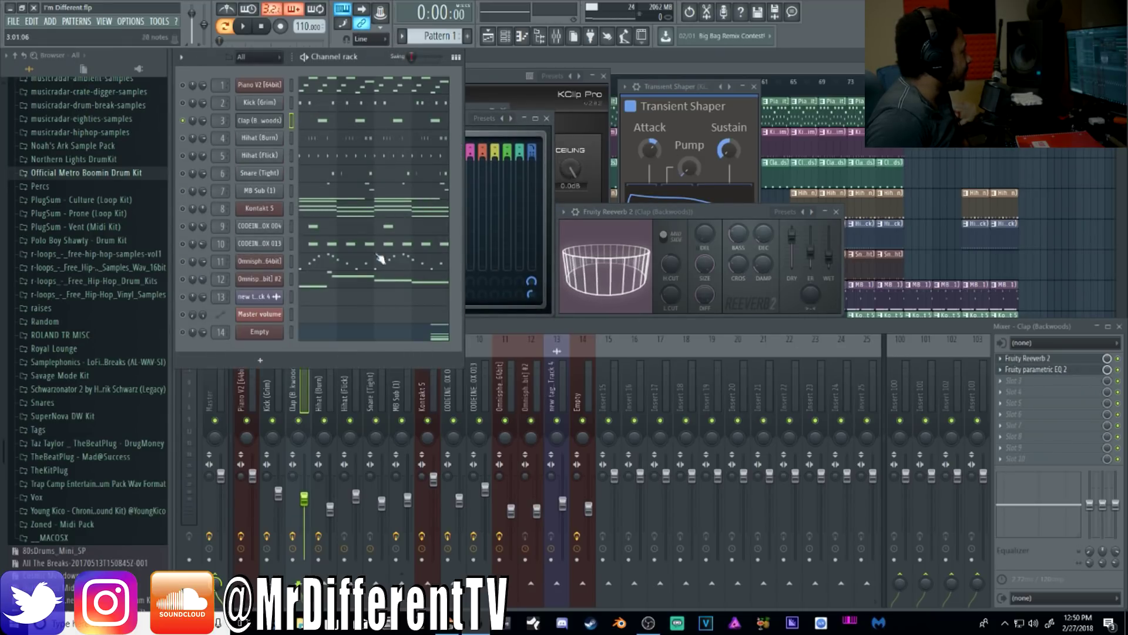
left_click(260, 121)
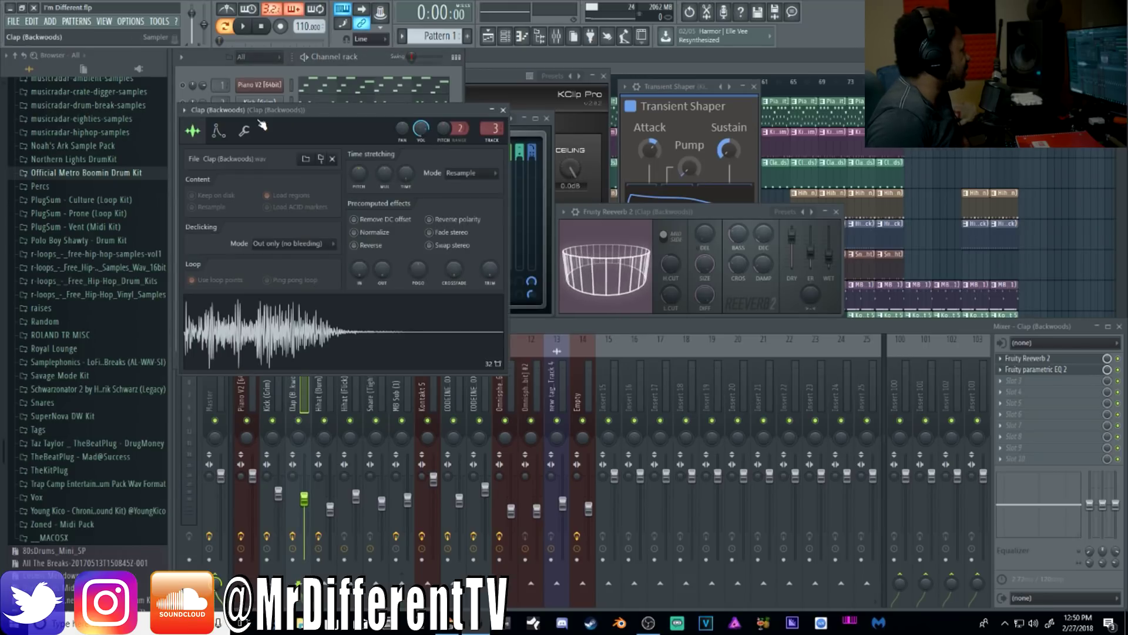
left_click_drag(364, 111, 701, 316)
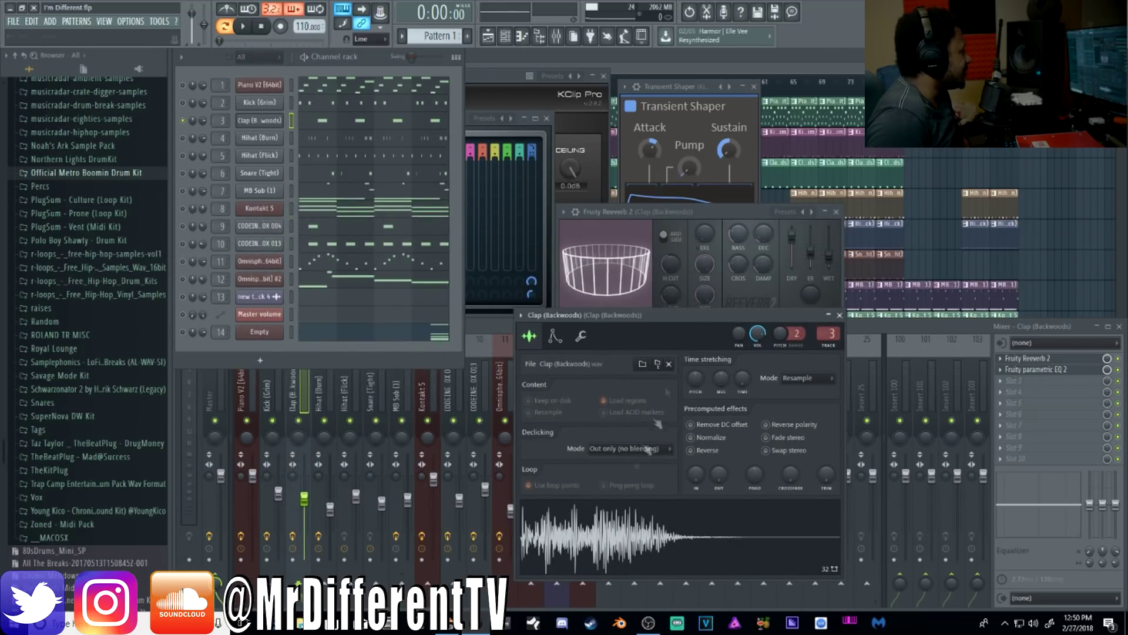
left_click(470, 119)
left_click(604, 549)
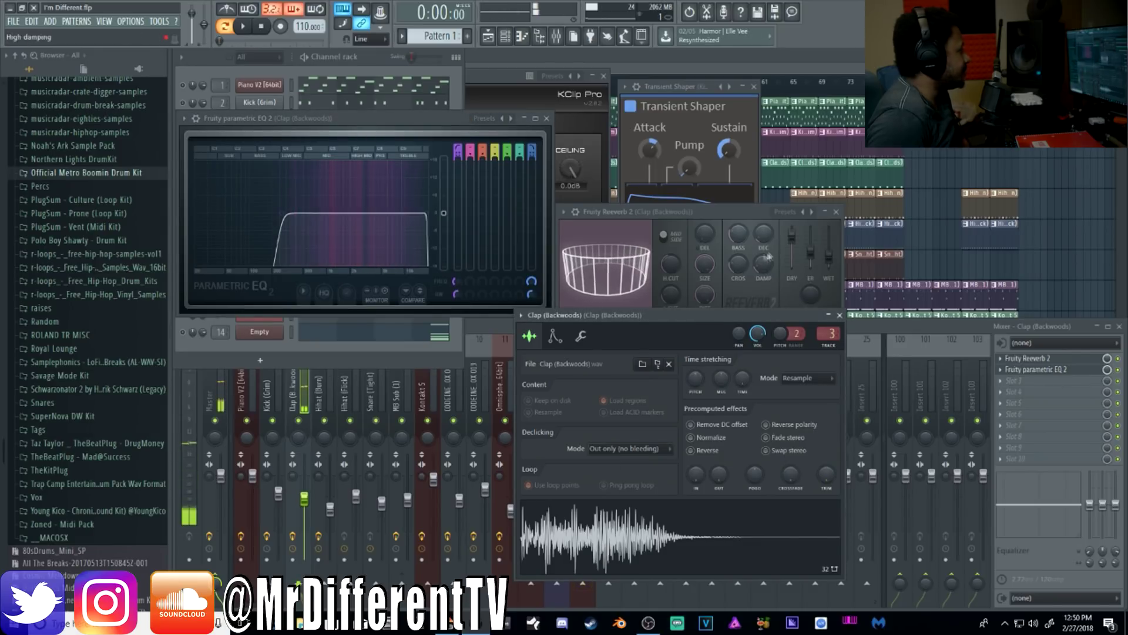
left_click(839, 315)
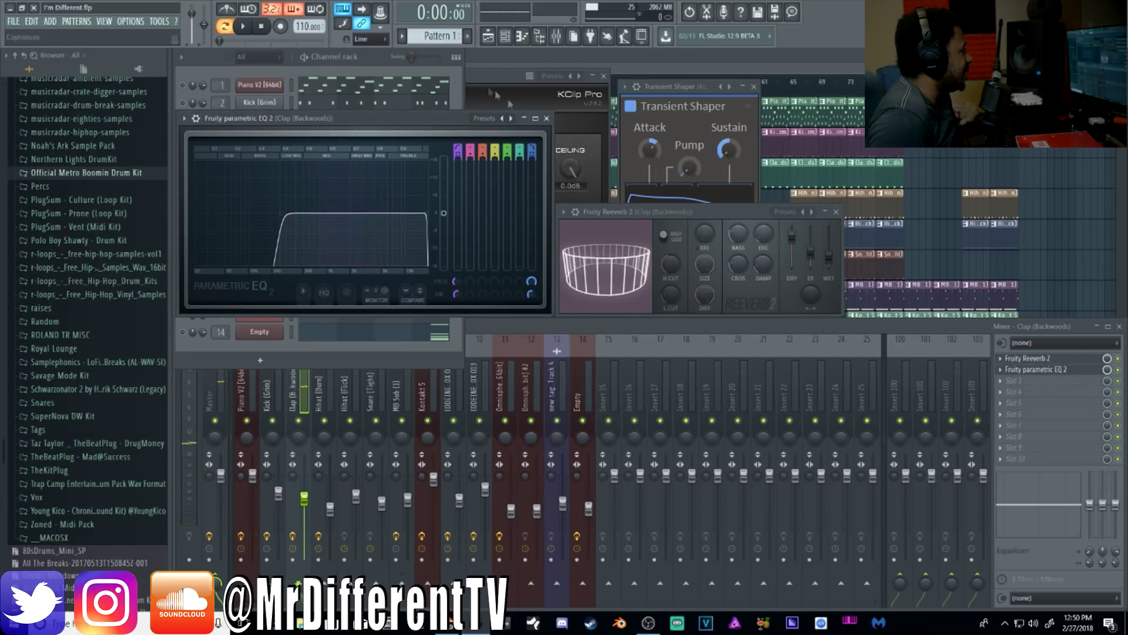
- Open the Hihat (Burn) channel and show its note pattern in the piano roll
left_click(453, 76)
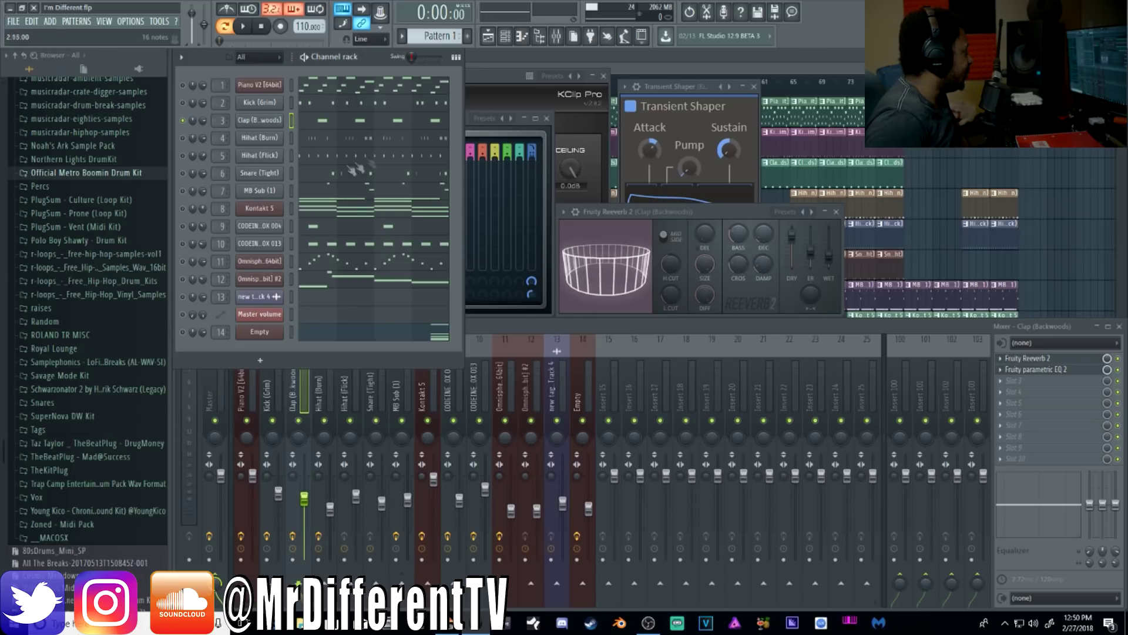
left_click(266, 144)
left_click(367, 54)
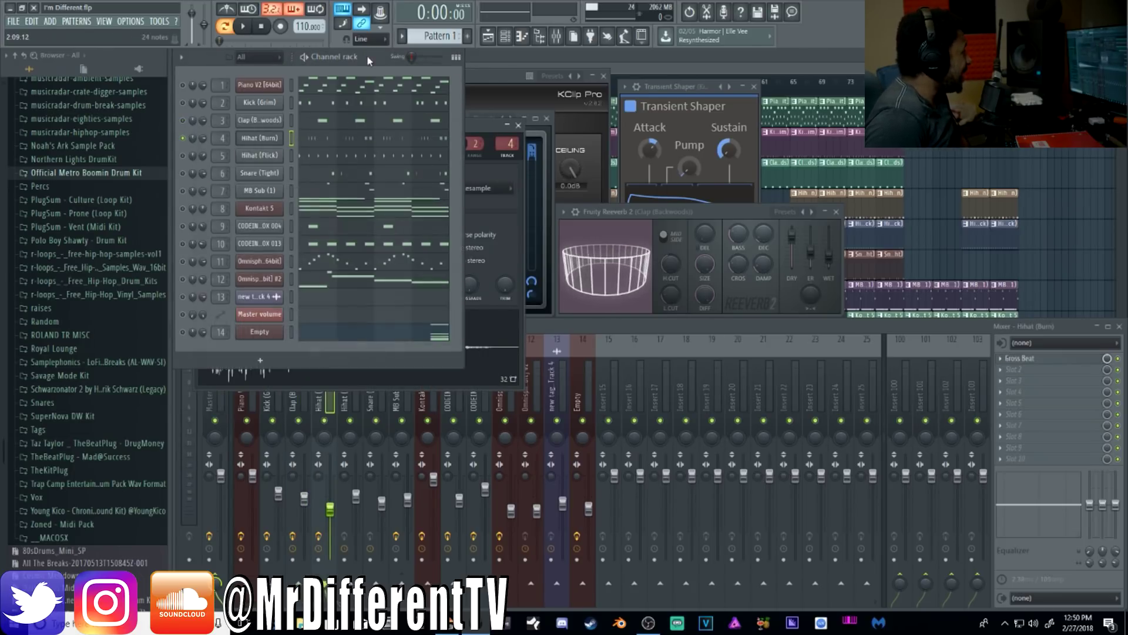
left_click(371, 135)
scroll(495, 169, "up", 3)
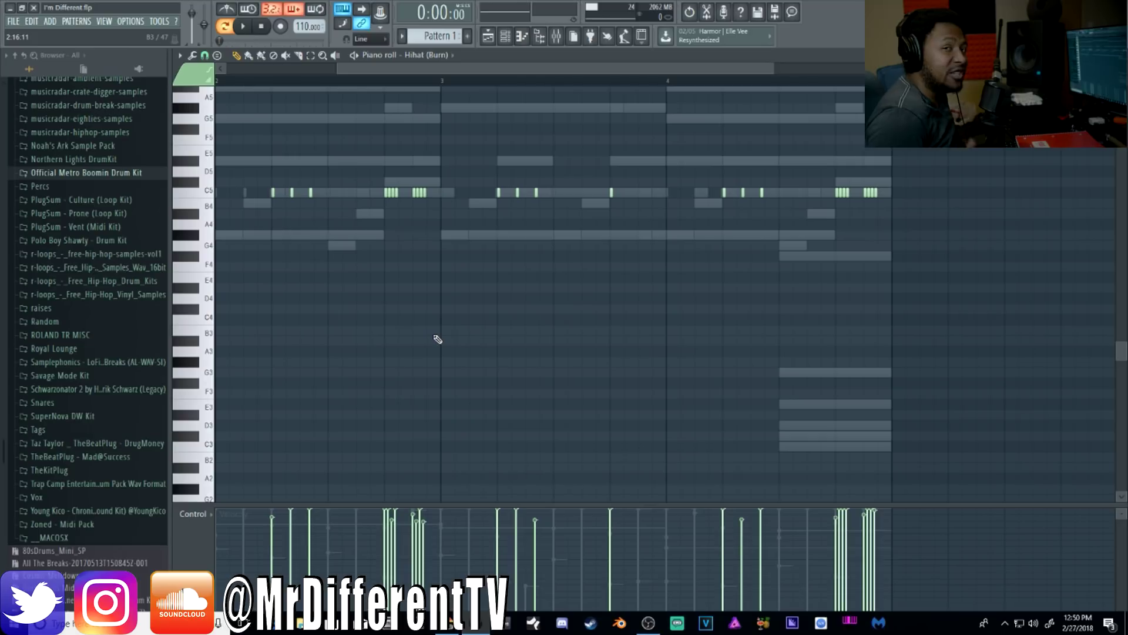
- Show the piano roll randomizer's pan and velocity level controls without applying them, then return to the channel rack
key("alt+r")
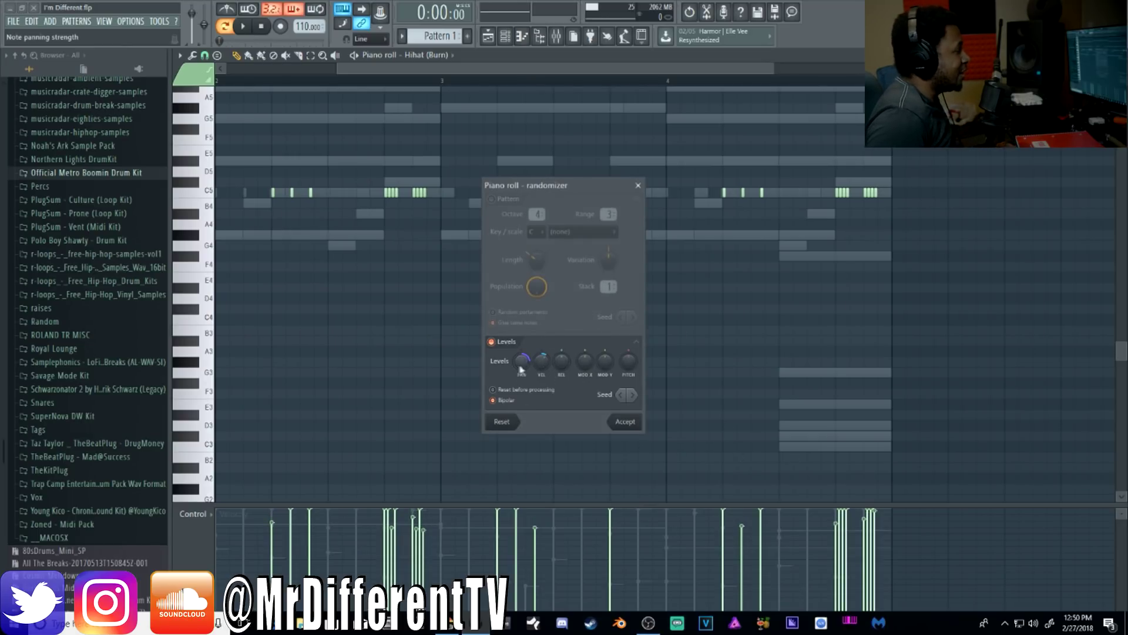
left_click(638, 186)
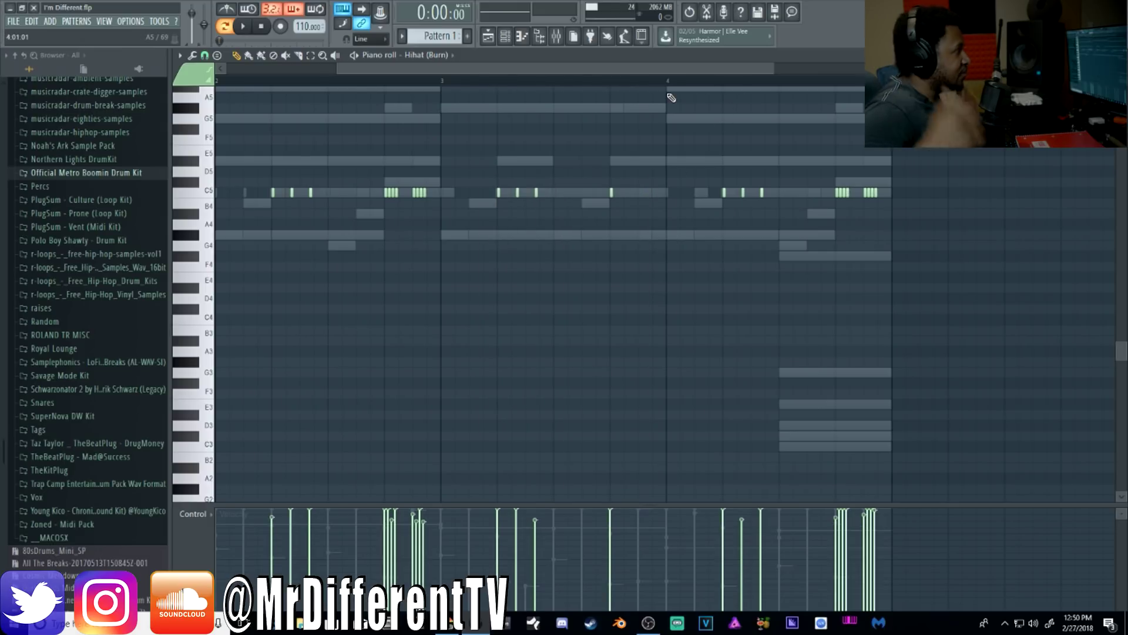
left_click(488, 36)
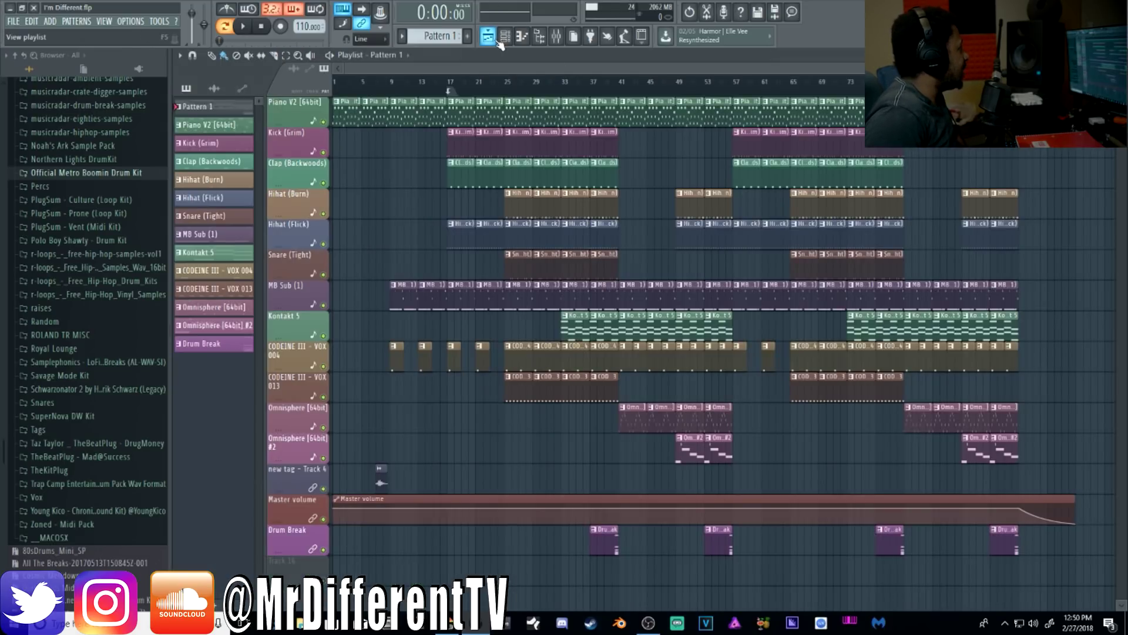
left_click(522, 35)
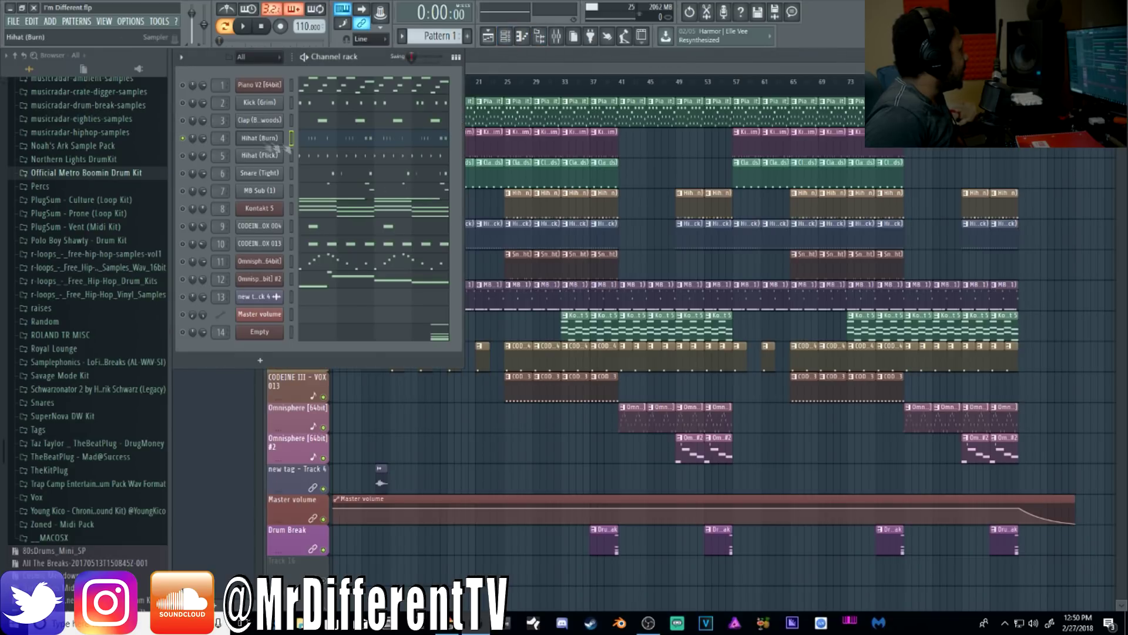
- Open the Gross Beat effect on the Hihat (Burn) mixer track, then play the soloed hi-hat pattern and stop
left_click(260, 138)
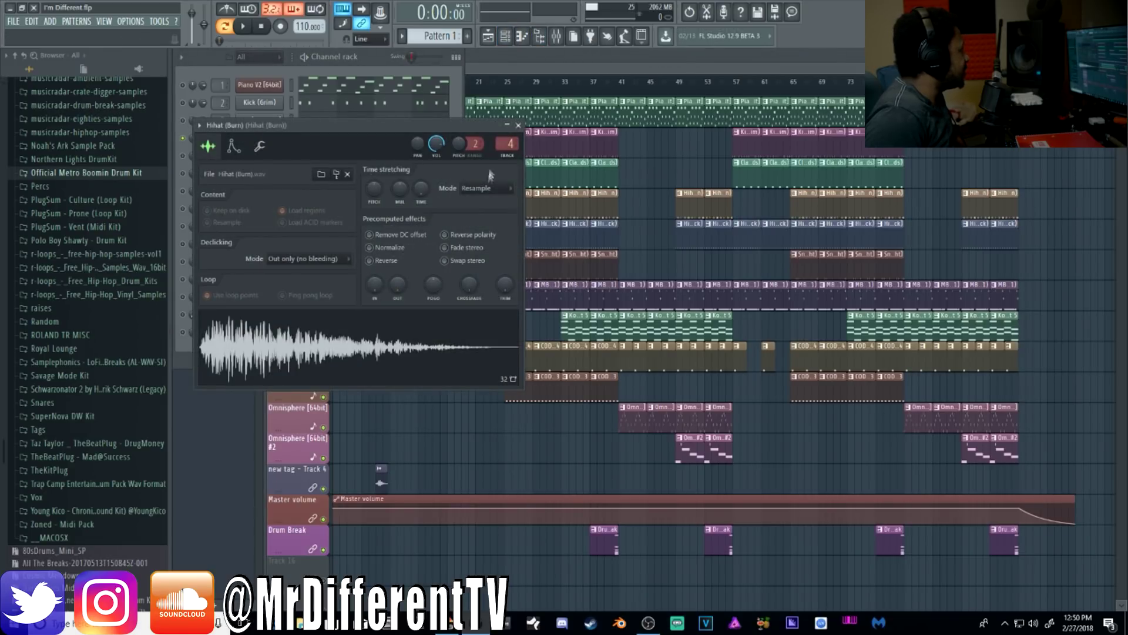
key("F9")
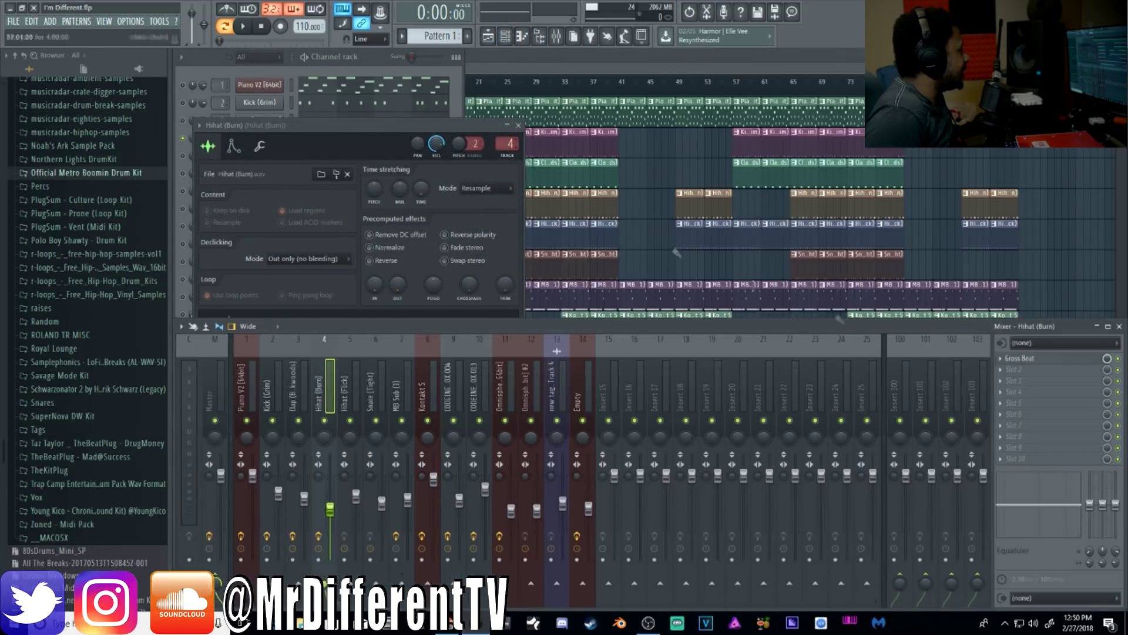
left_click(1022, 358)
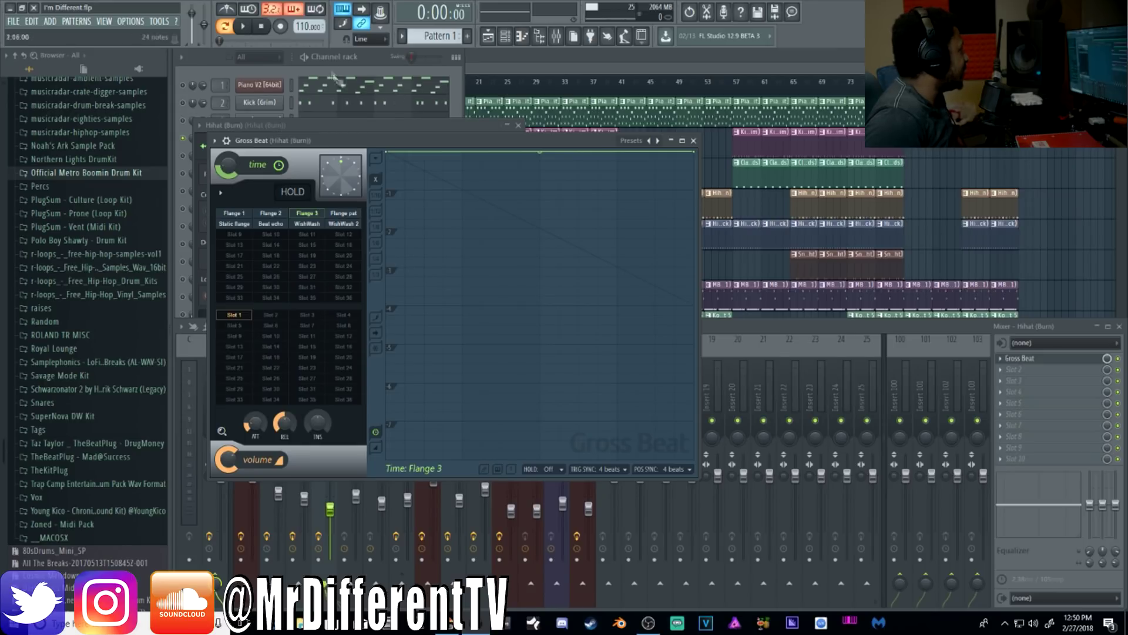
left_click(243, 26)
left_click(379, 122)
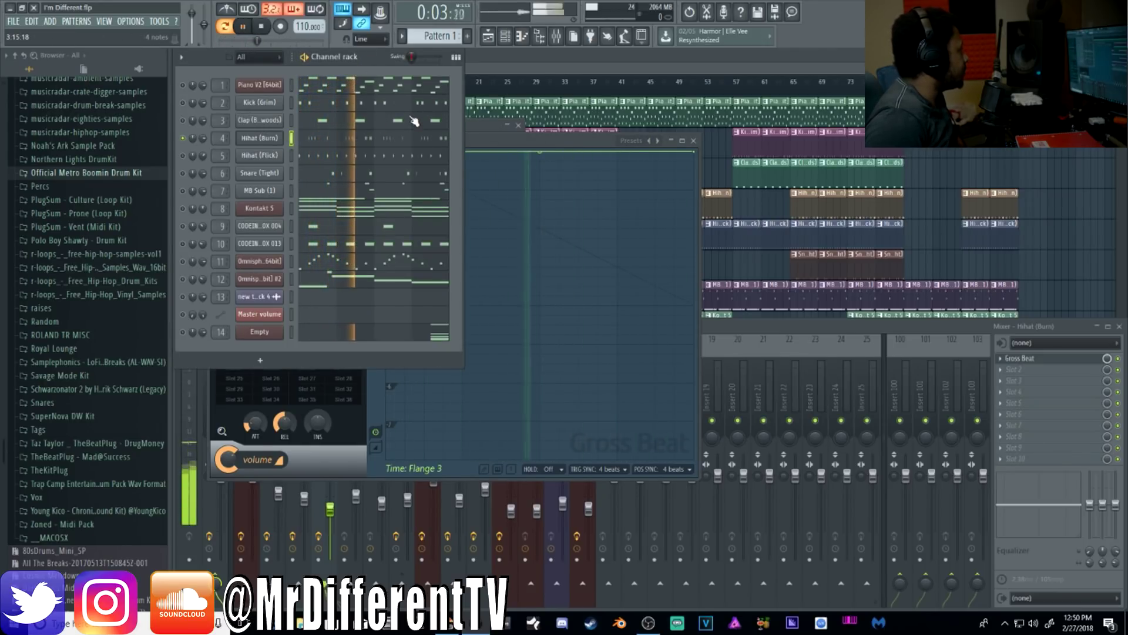
left_click(262, 26)
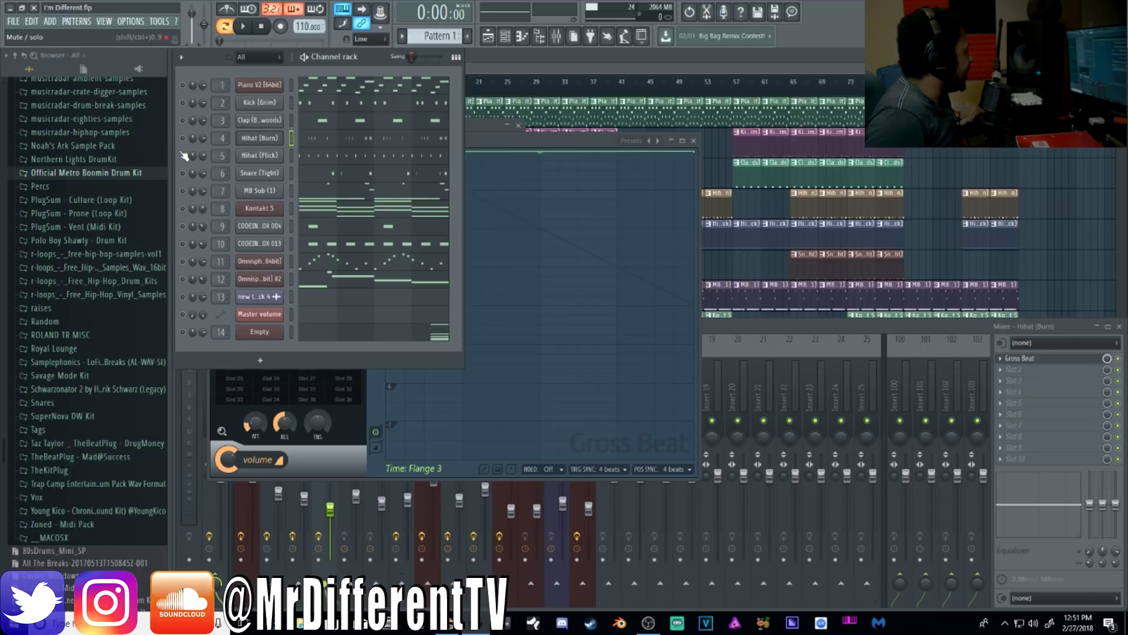
- Open the Hihat (Flick) sampler, audition its sample and route the channel to mixer track 6
left_click(259, 155)
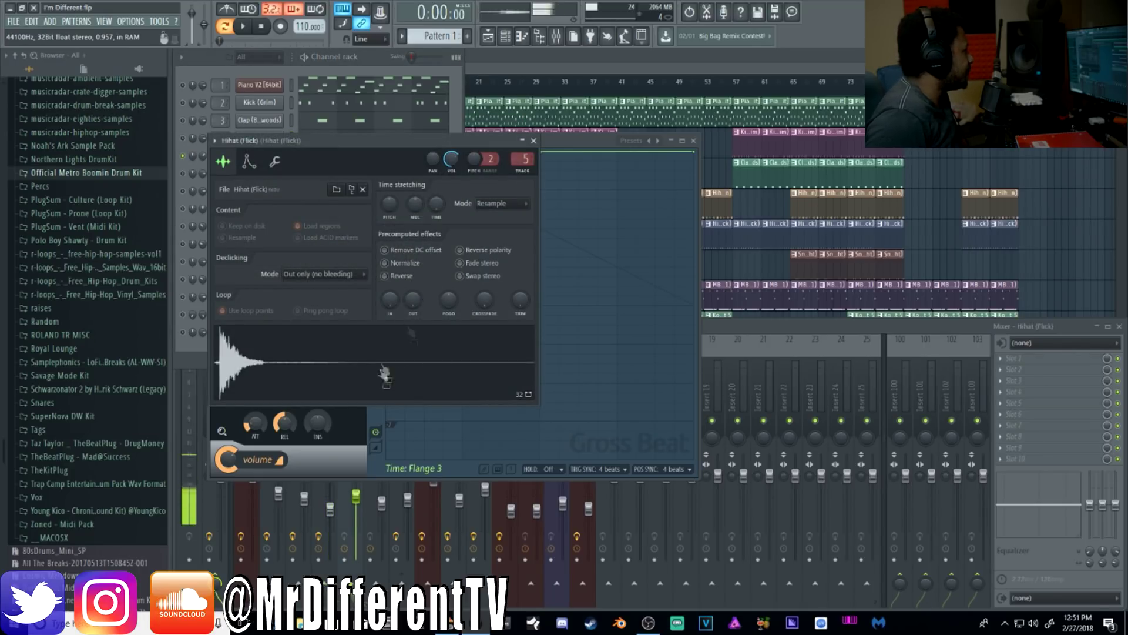
scroll(526, 153, "up", 1)
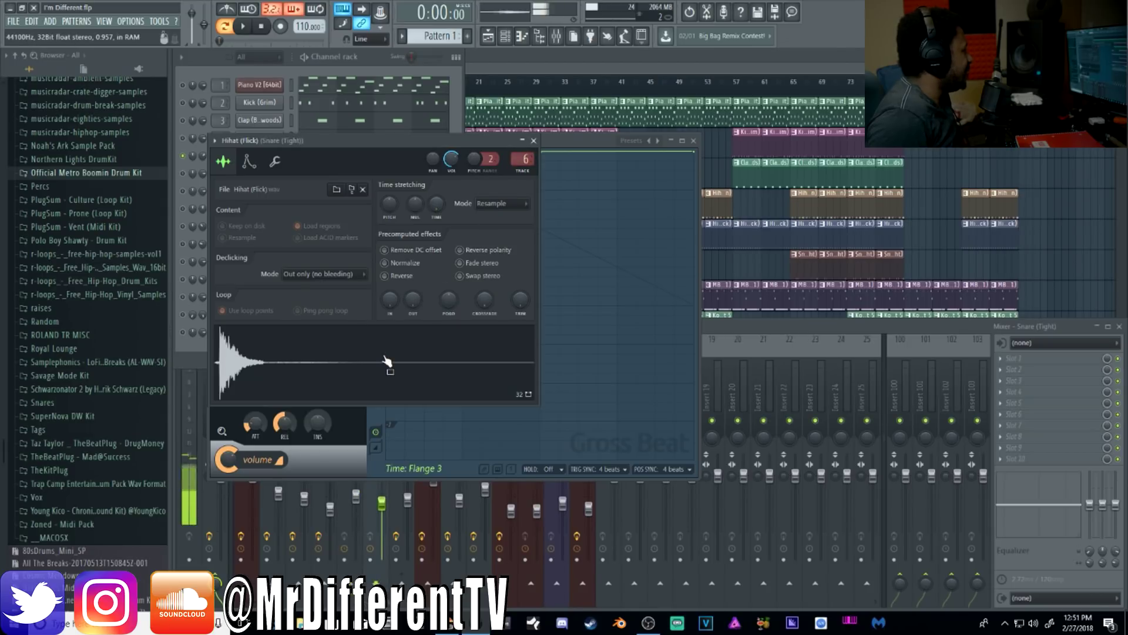
- Play the Hihat (Burn) and Hihat (Flick) patterns together from the channel rack, then stop playback
left_click(456, 104)
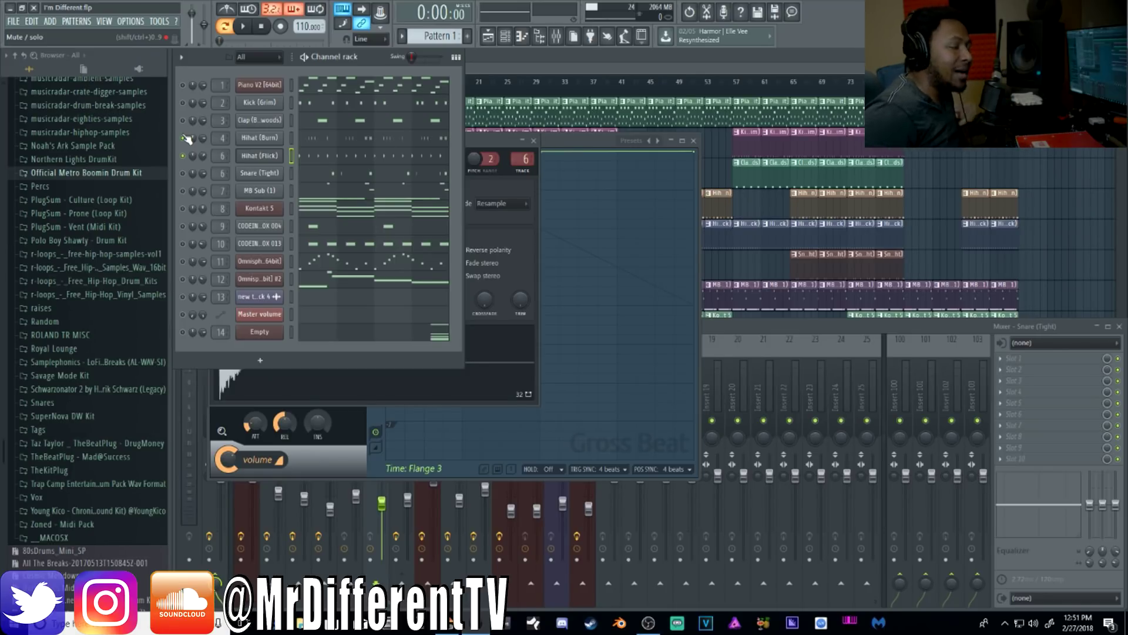
key("space")
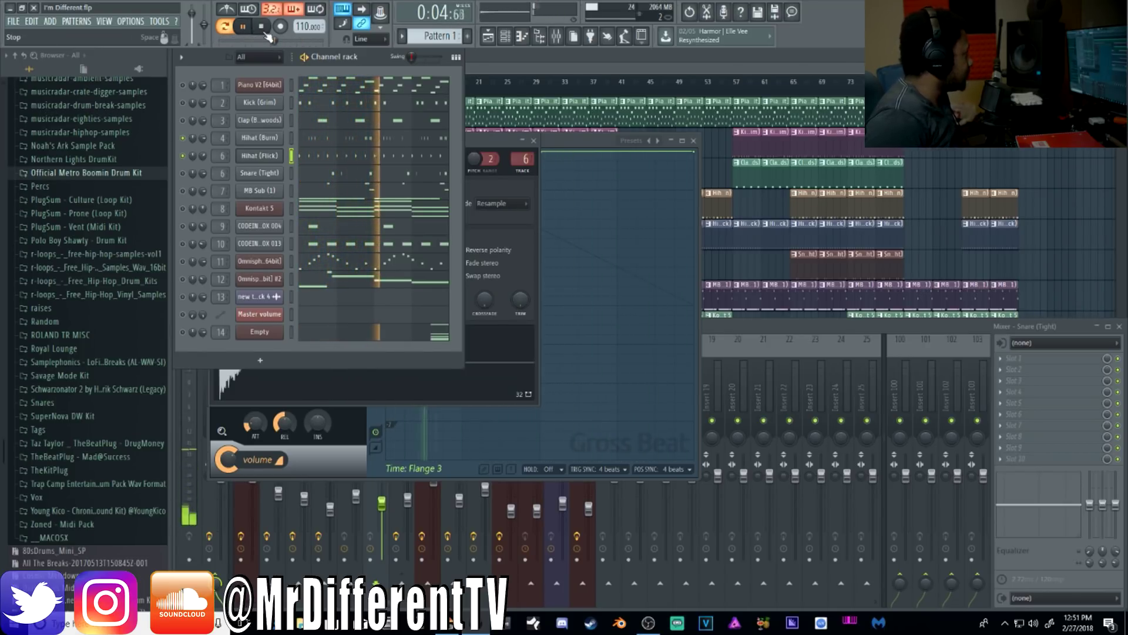
left_click(263, 31)
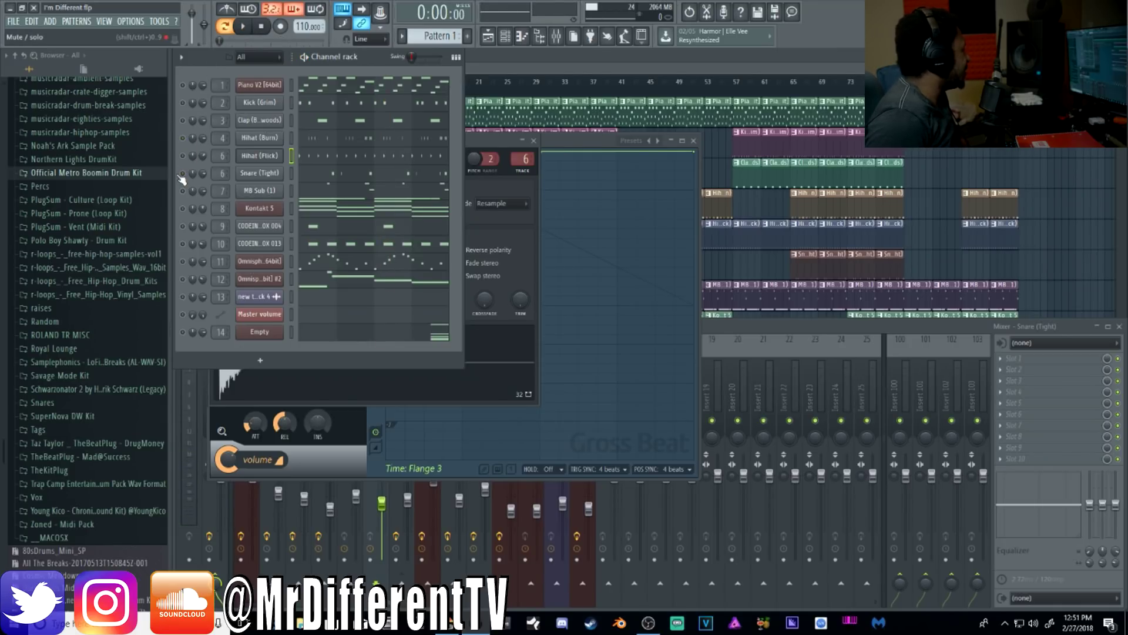
- Open the Snare (Tight) sampler, audition its sample repeatedly and show its mixer track
left_click(259, 173)
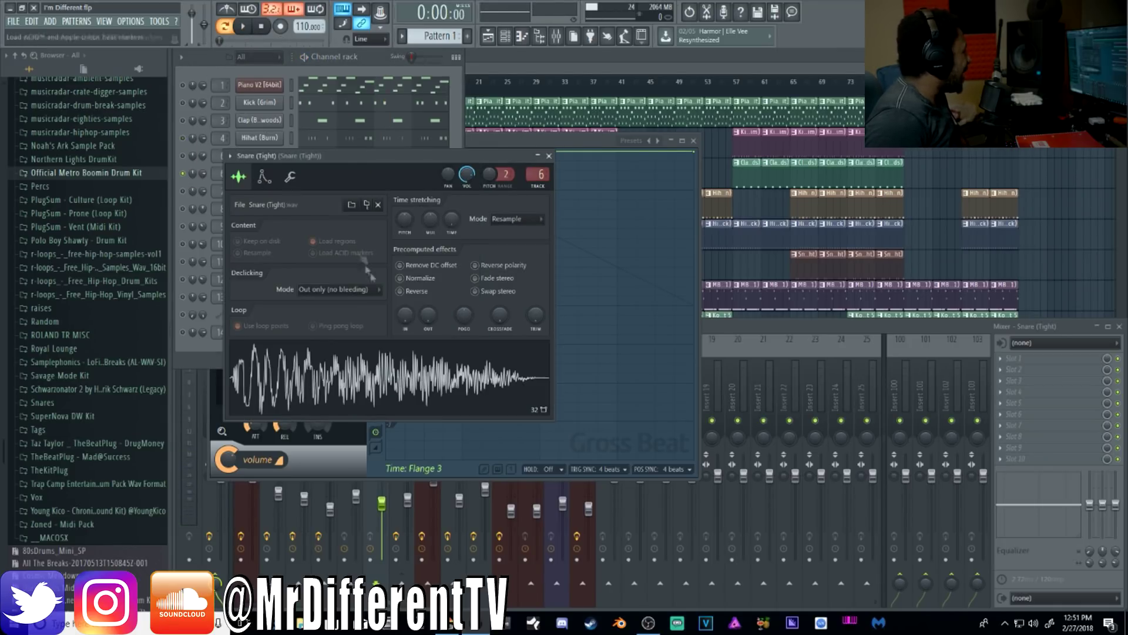
left_click(410, 389)
left_click(411, 389)
left_click(411, 389)
left_click(411, 389)
left_click(411, 389)
left_click(411, 389)
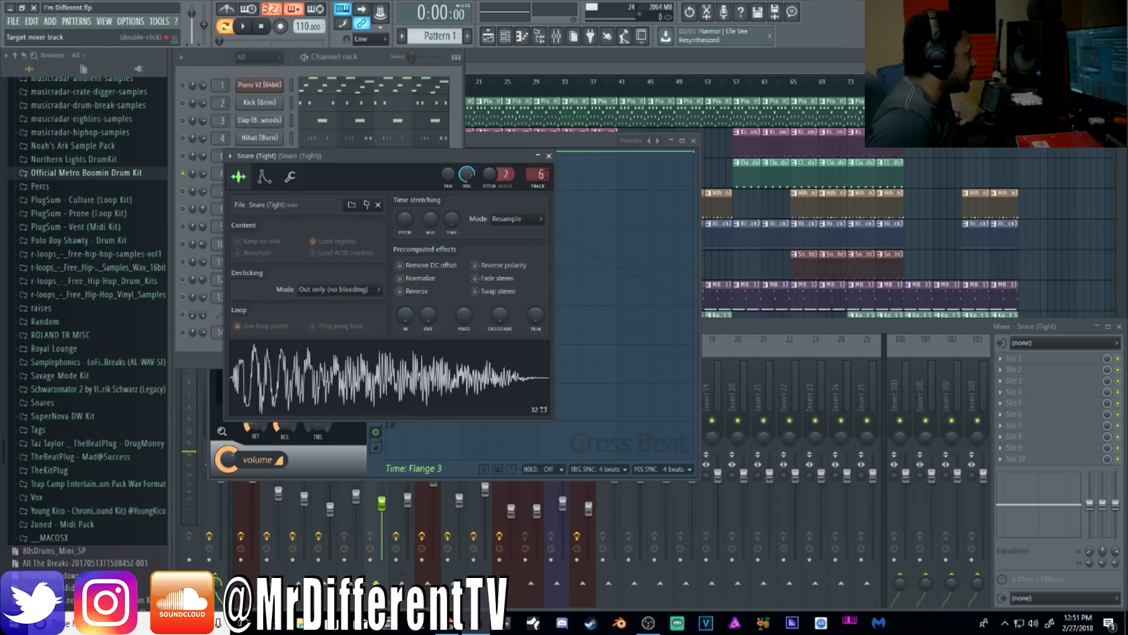
left_click(541, 174)
- Play the clap, both hi-hats and the snare together, then stop playback
left_click(457, 125)
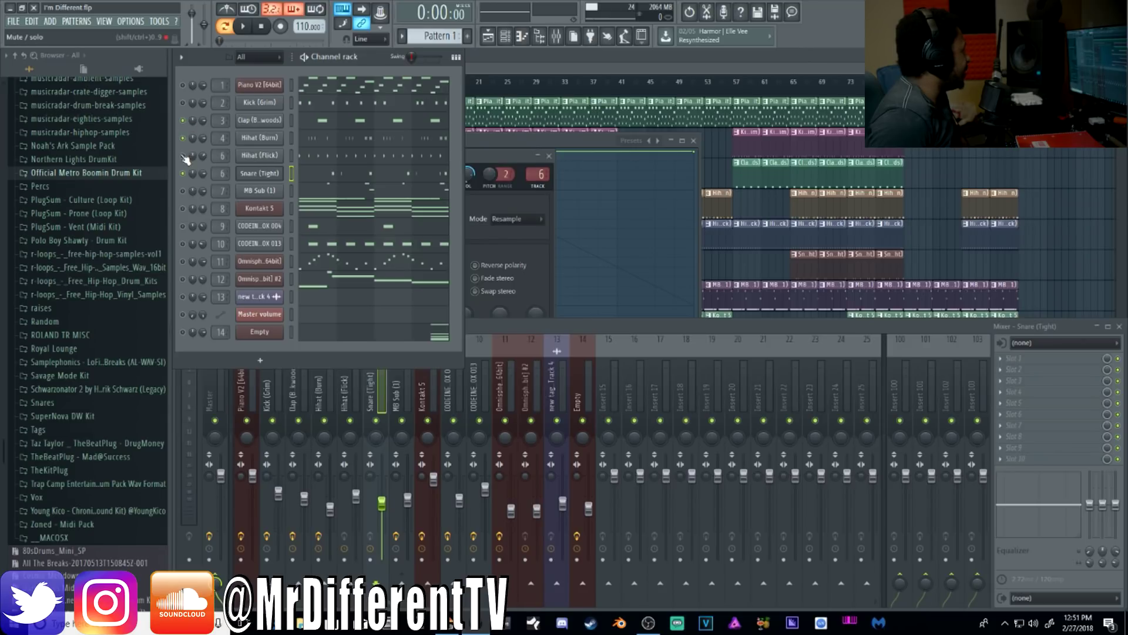
left_click(243, 27)
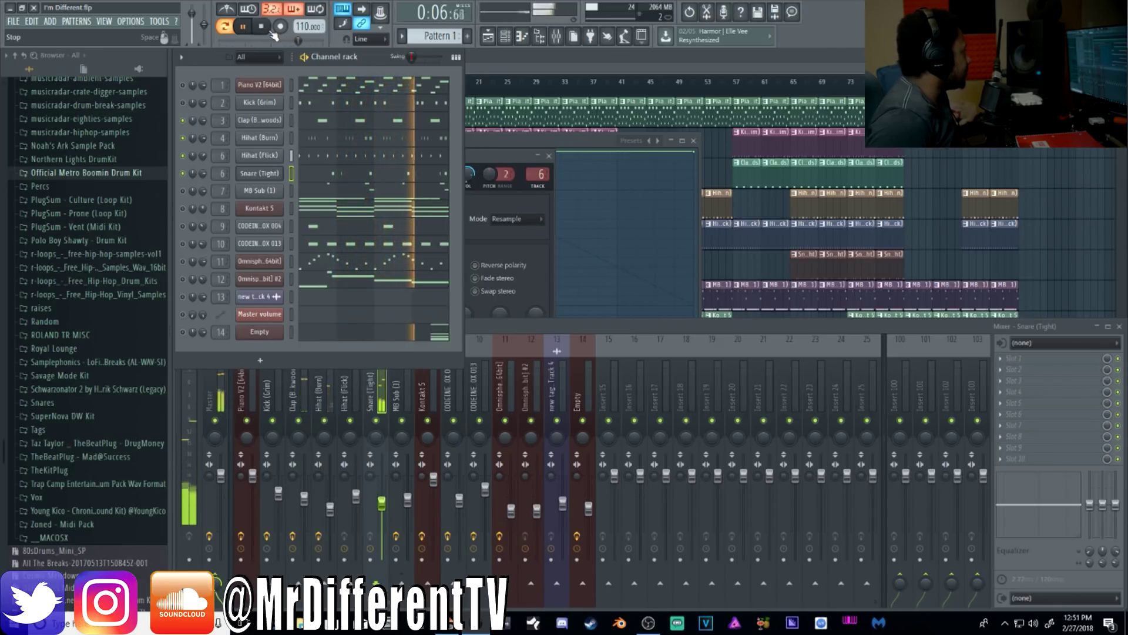
left_click(265, 33)
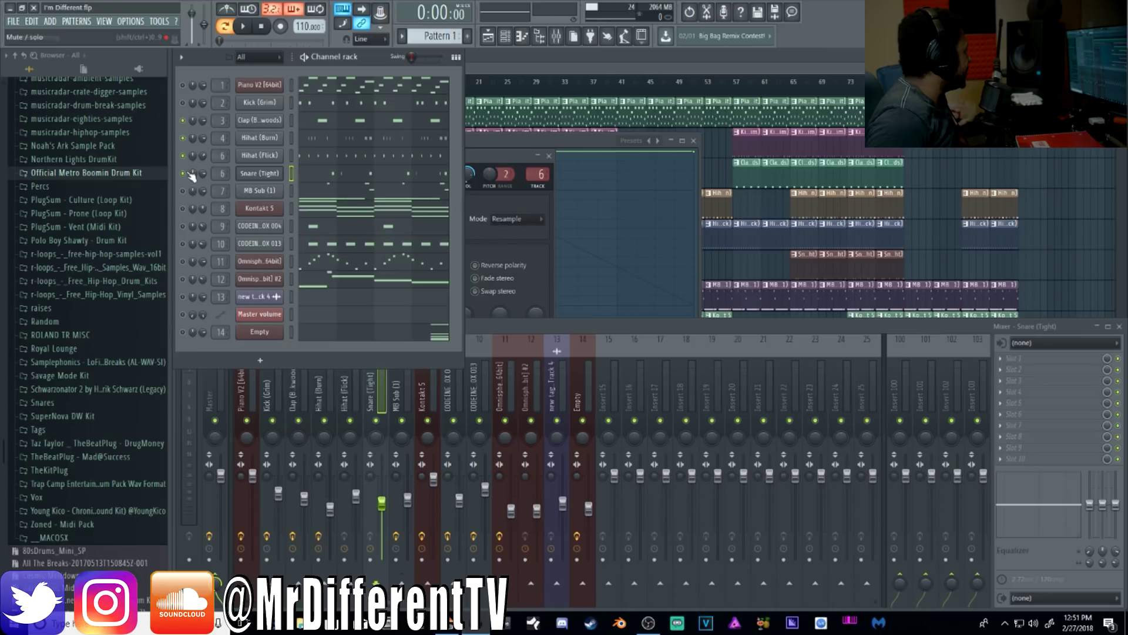
- Solo the MB Sub (1) channel, open its looped sample in the sampler, and play its pattern
right_click(184, 120)
left_click(277, 195)
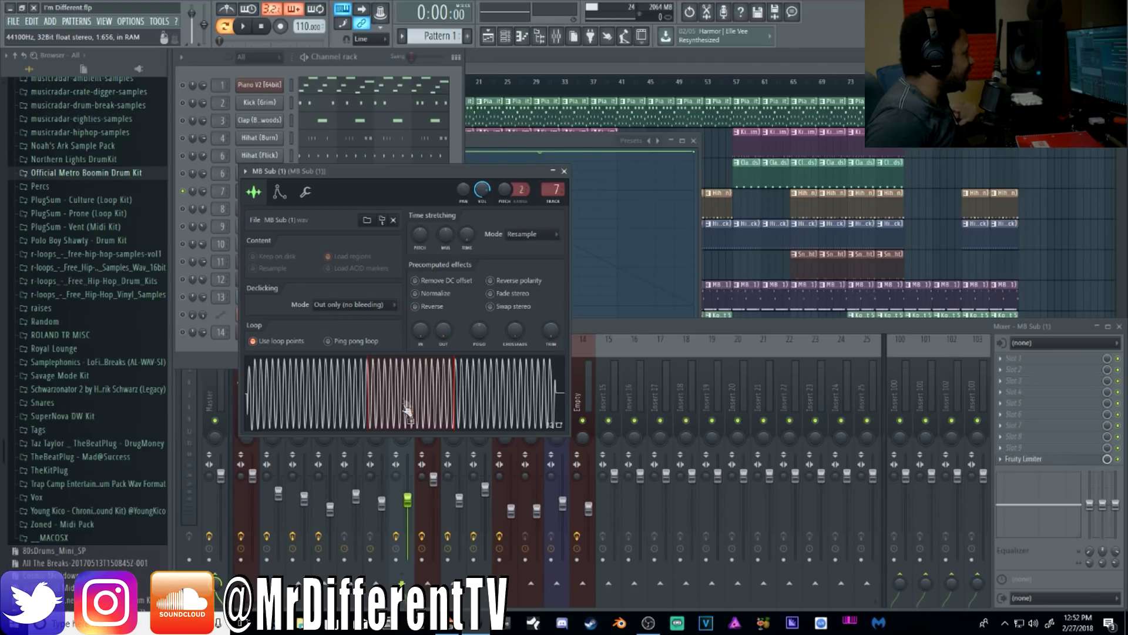
left_click(371, 71)
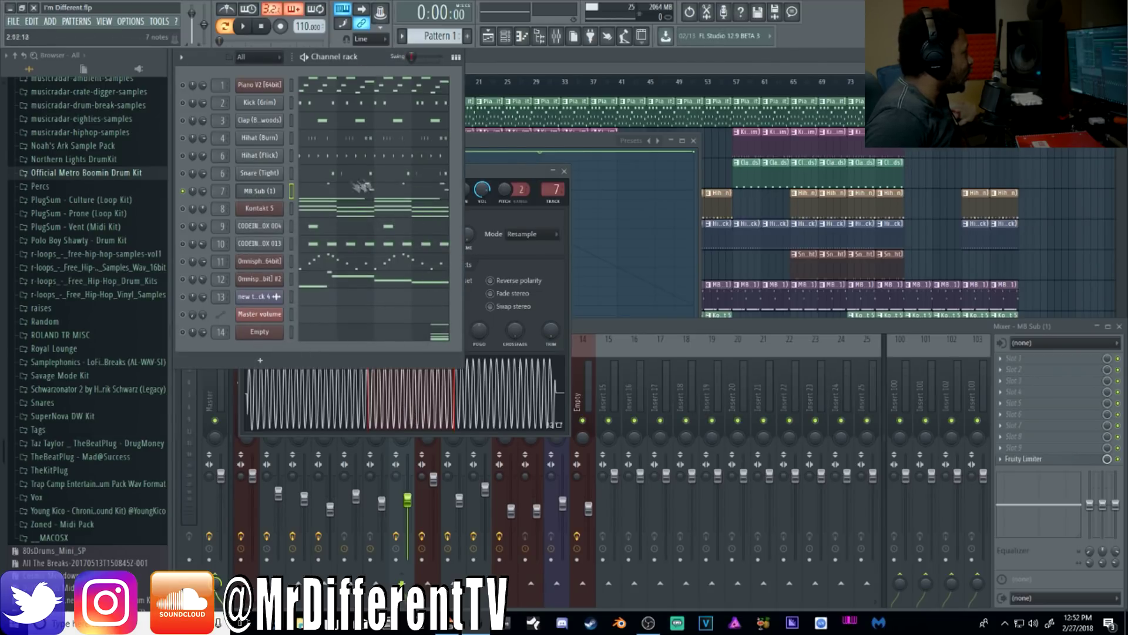
left_click(252, 28)
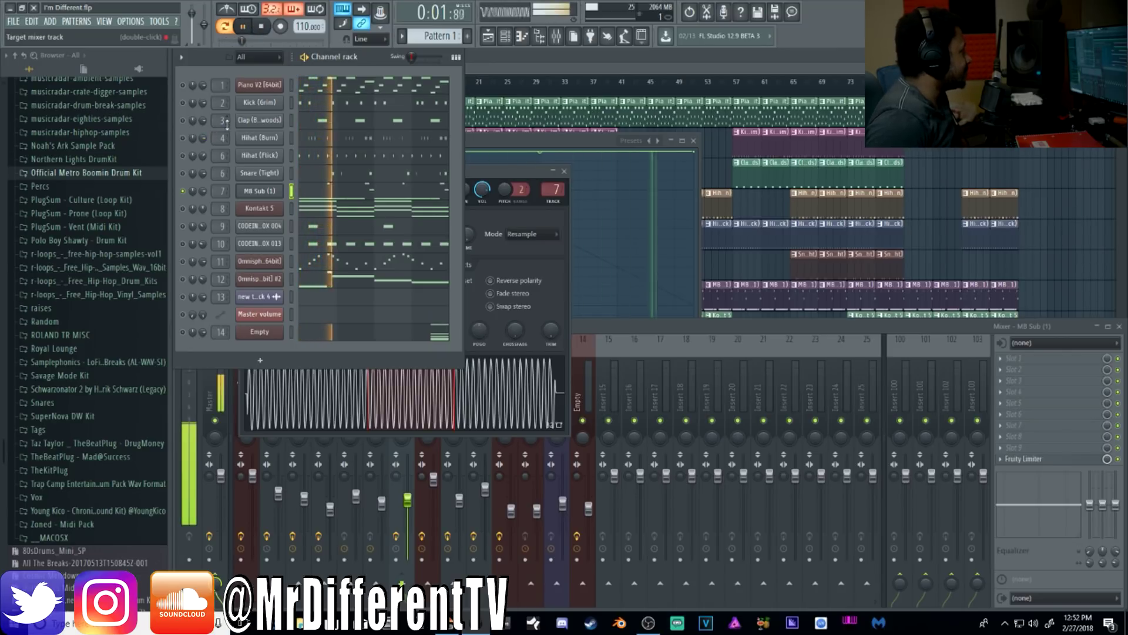
- Stop playback and open the MB Sub (1) pattern in the piano roll
left_click(264, 26)
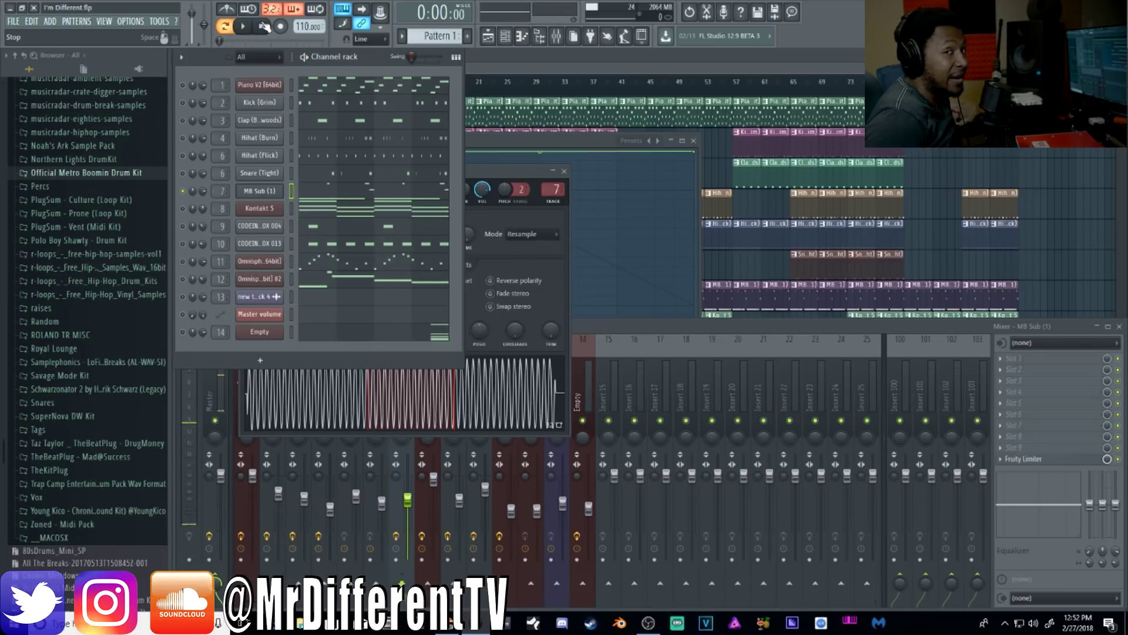
left_click(401, 197)
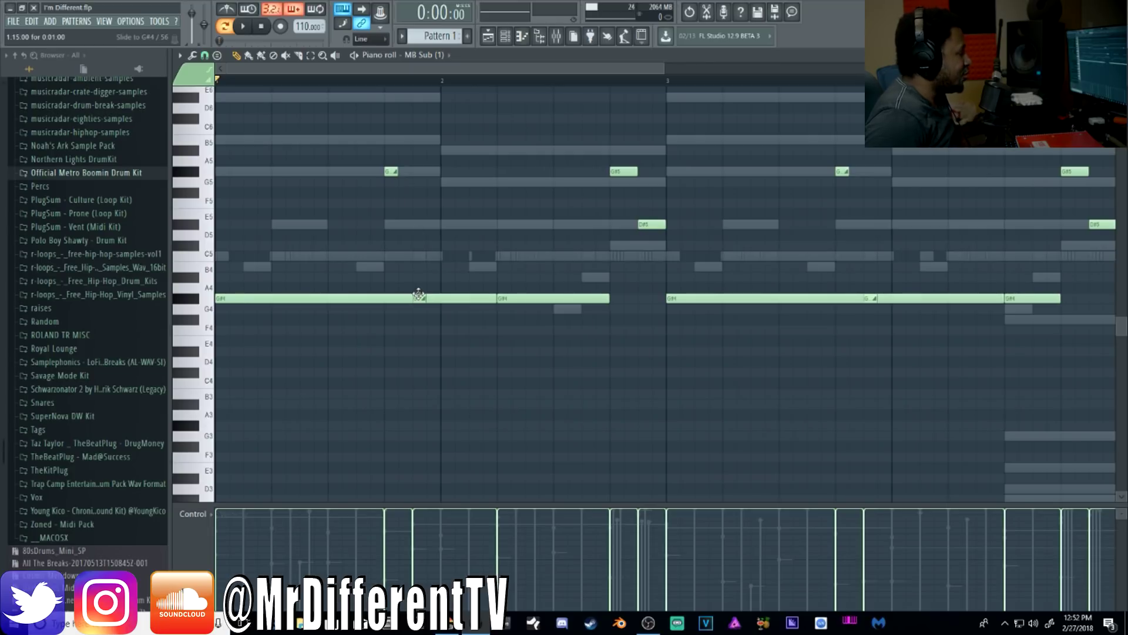
- Turn slide on and back off for the G#5 note in bar 2 through its note properties
double_click(628, 171)
left_click(494, 299)
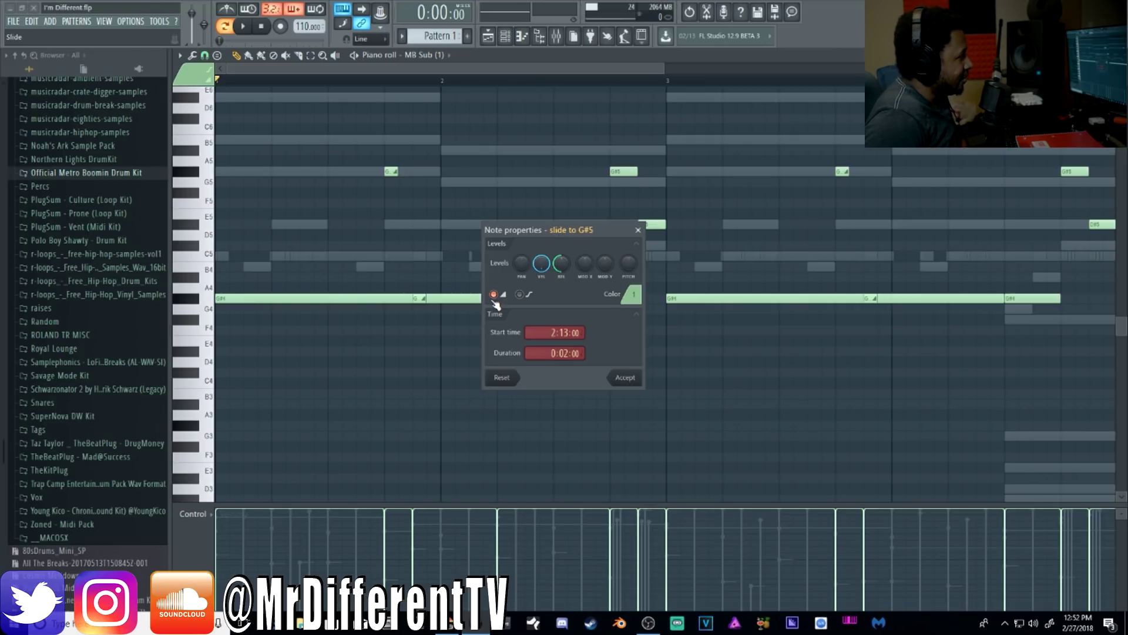
left_click(497, 293)
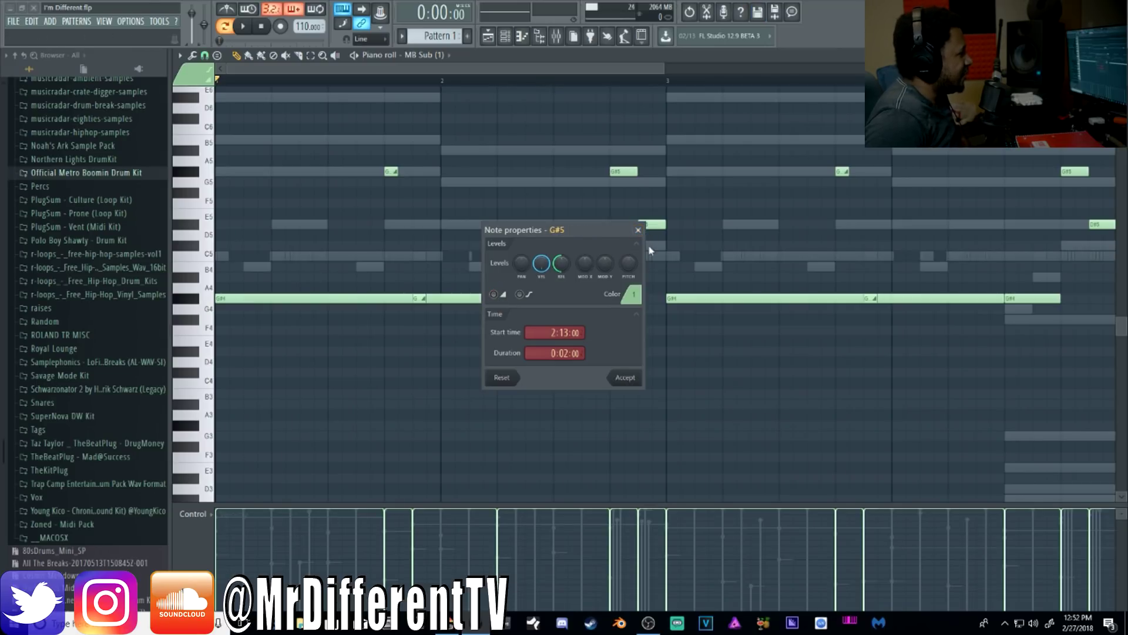
left_click(638, 230)
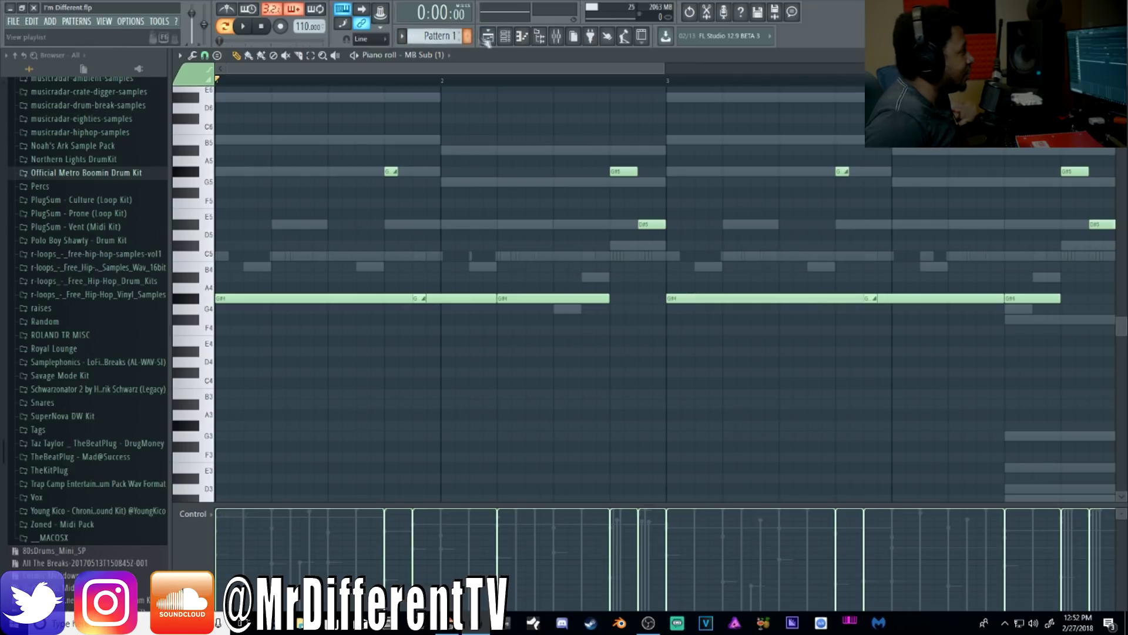
- Unmute the snare, both hi-hats, clap and kick, play them together with the MB Sub (1), then stop playback
left_click(505, 36)
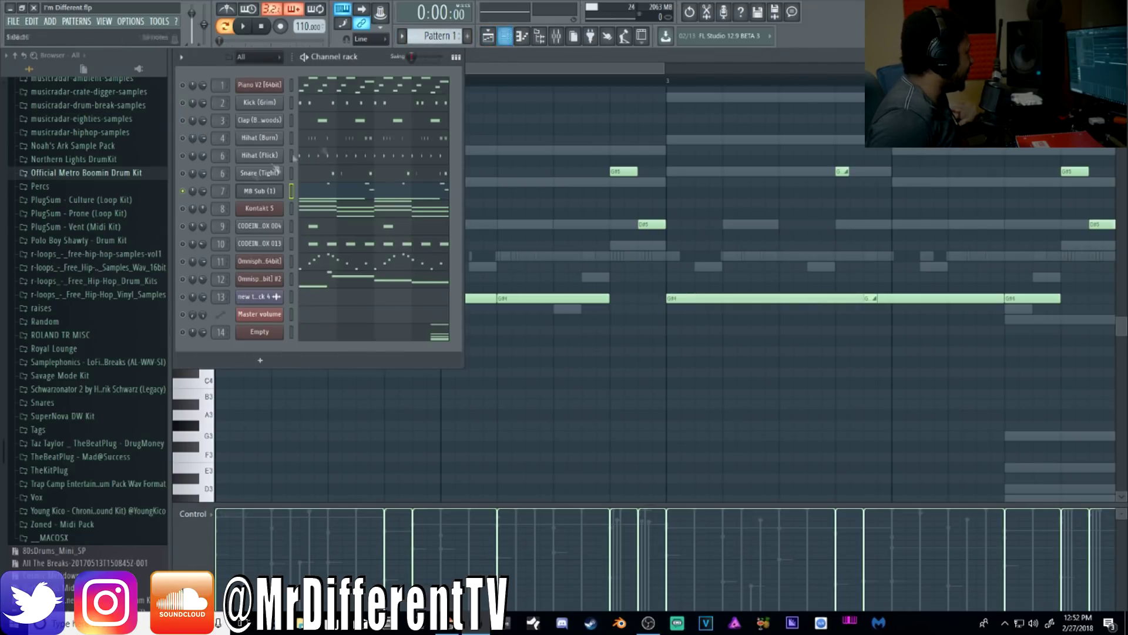
left_click(183, 173)
left_click(183, 155)
left_click(183, 137)
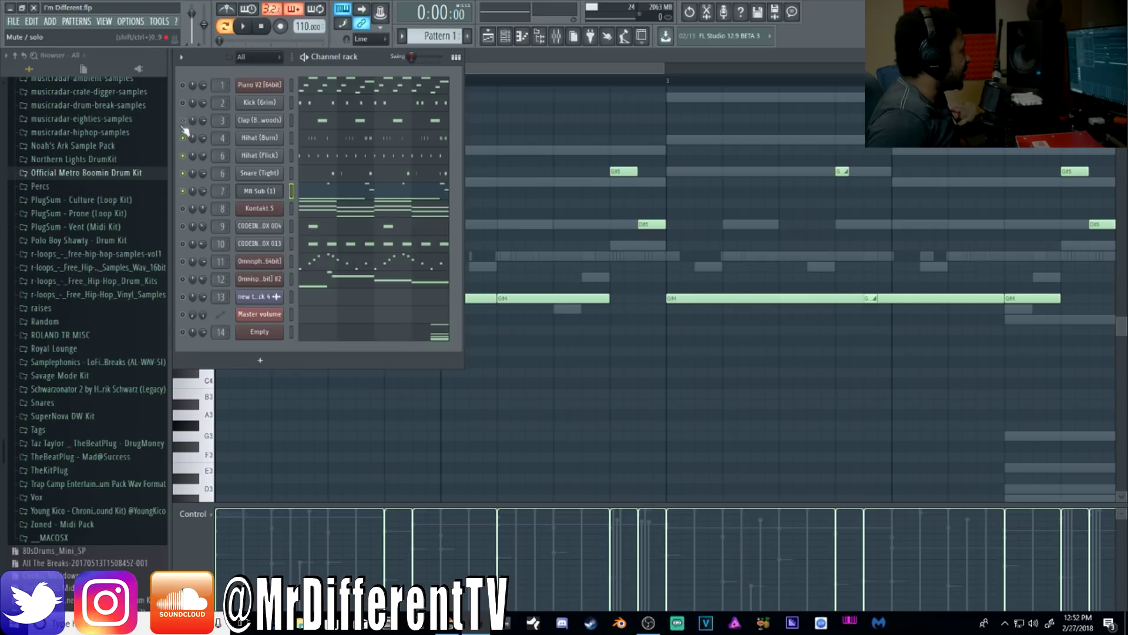
left_click(183, 103)
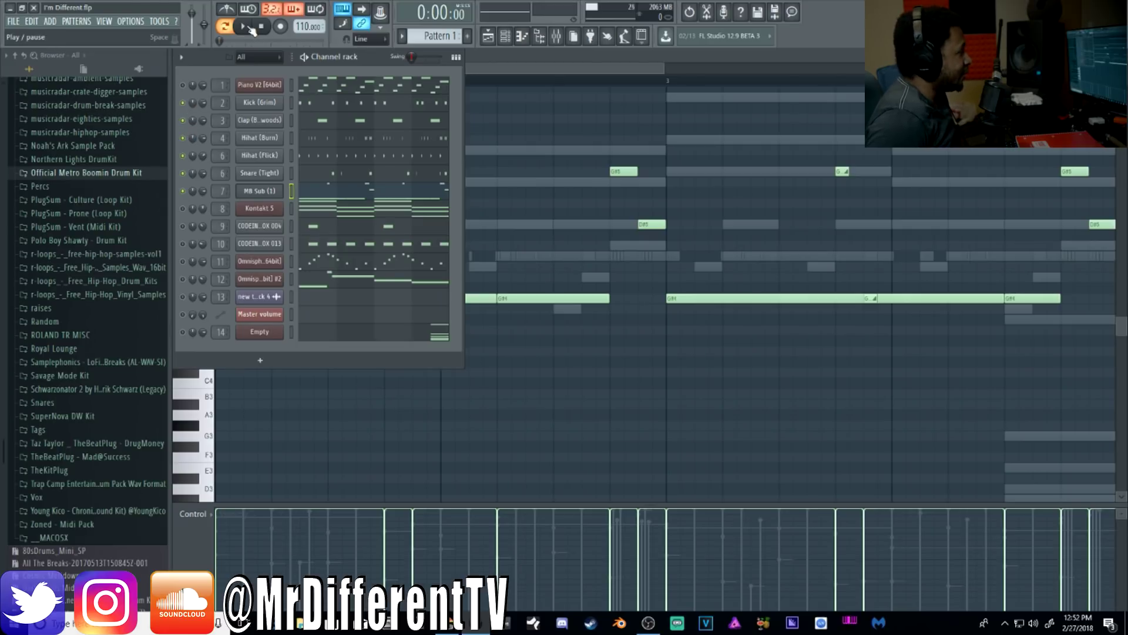
left_click(250, 27)
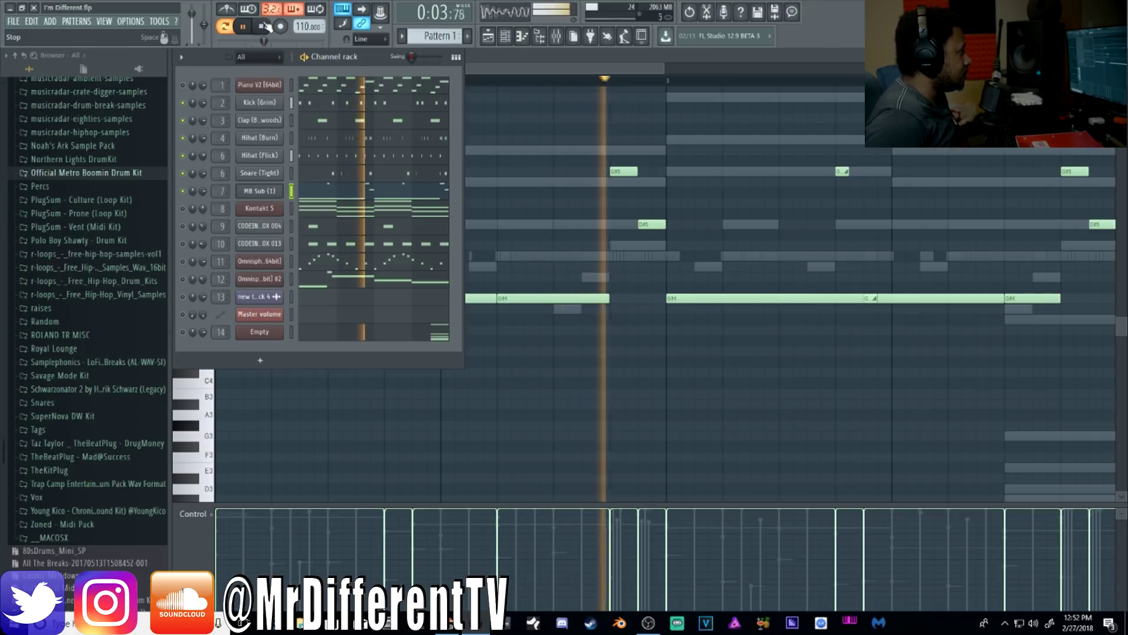
left_click(263, 27)
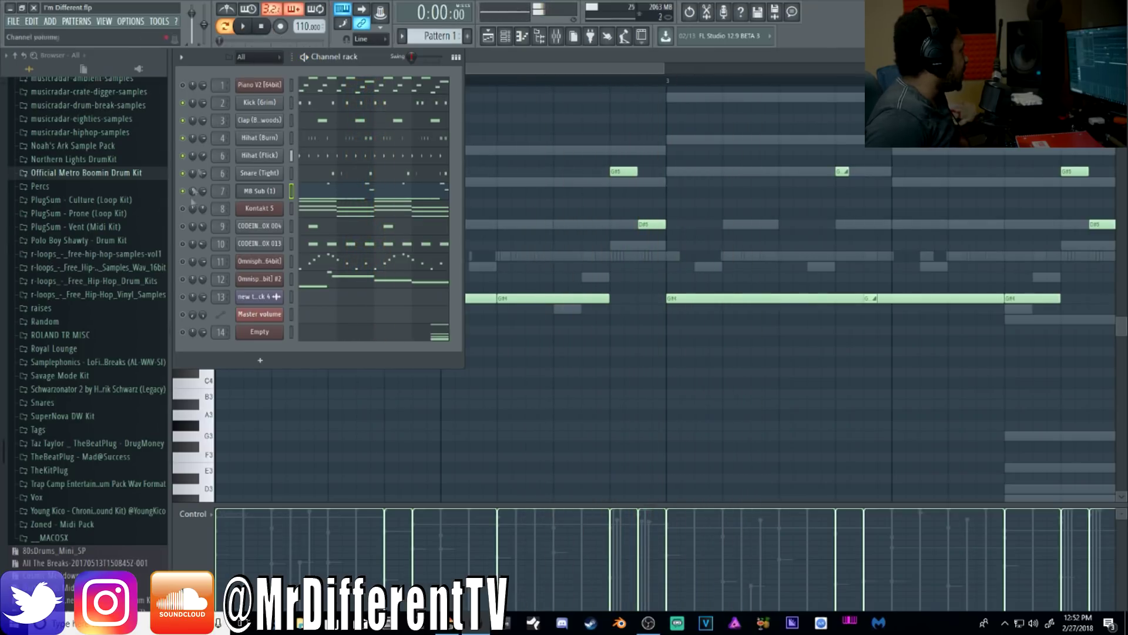
- Open the Fruity Limiter on the MB Sub (1) mixer track and play the pattern to watch its compression
double_click(219, 191)
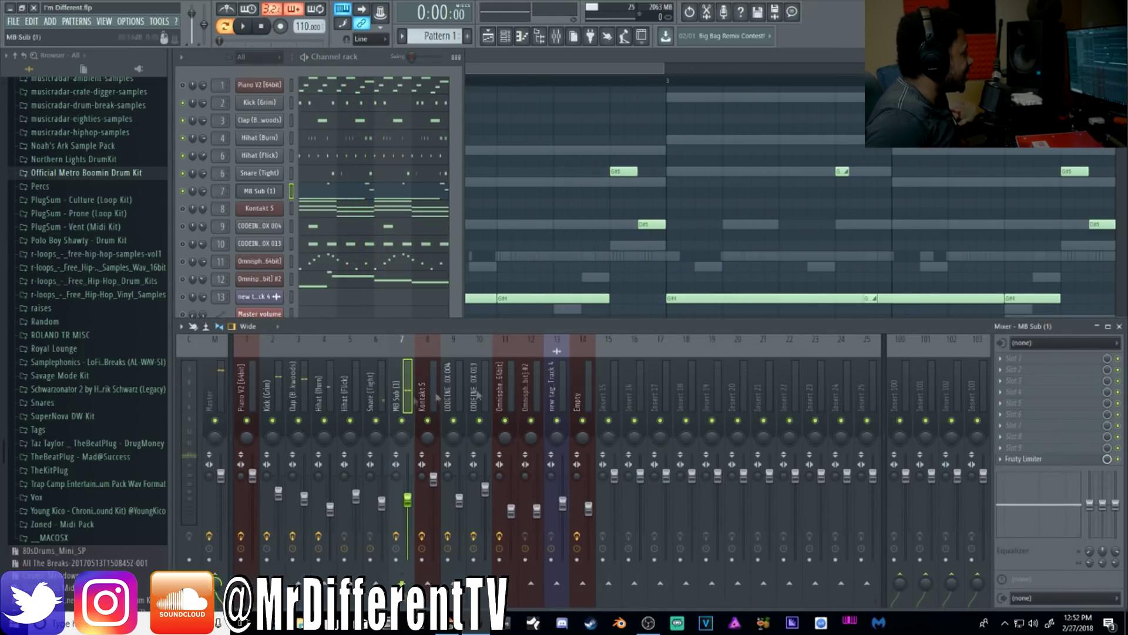
left_click(1033, 459)
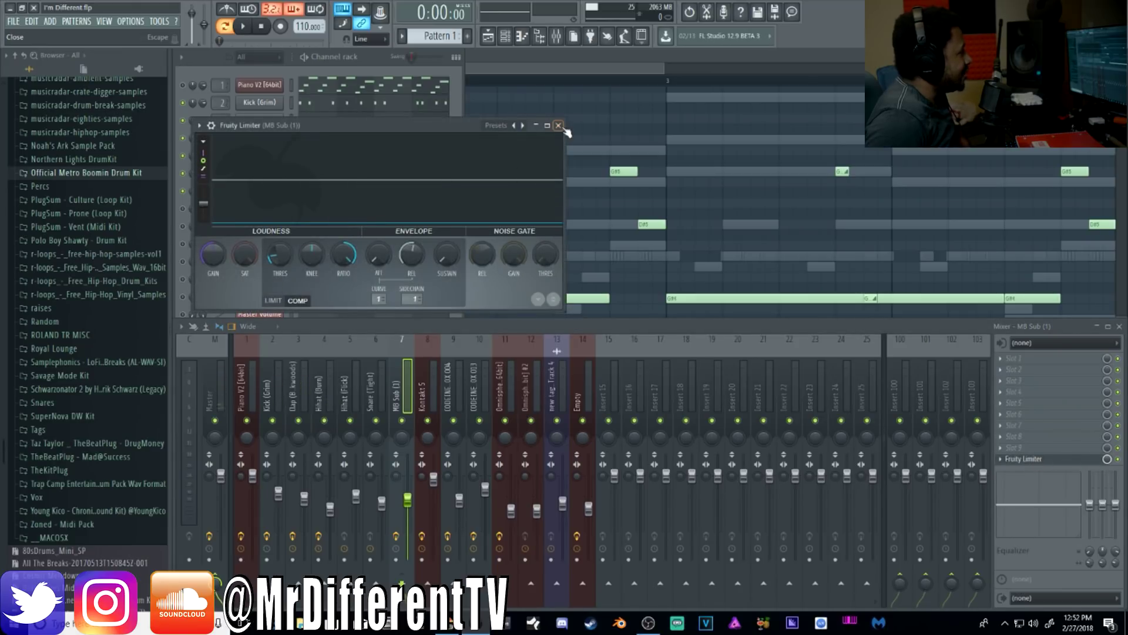
left_click(243, 26)
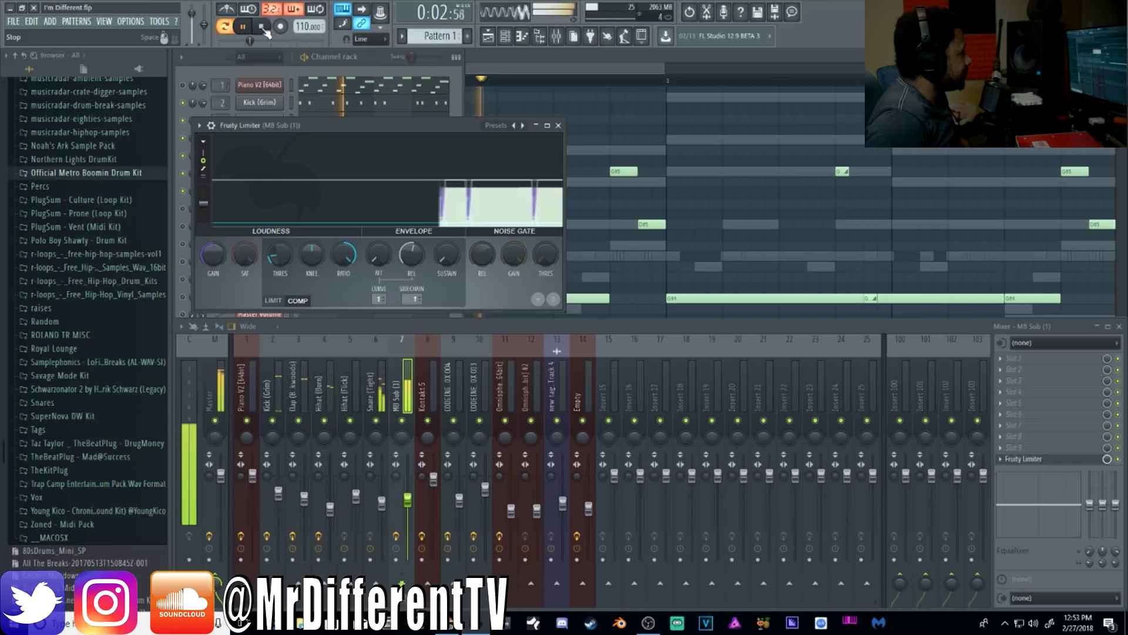
left_click(263, 27)
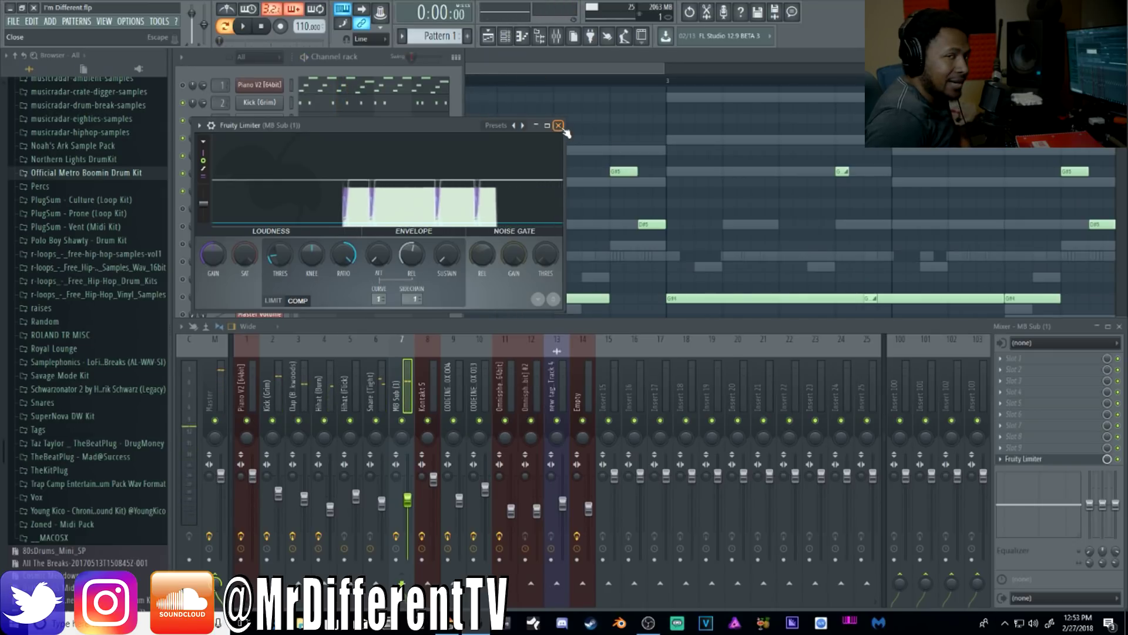
left_click(558, 125)
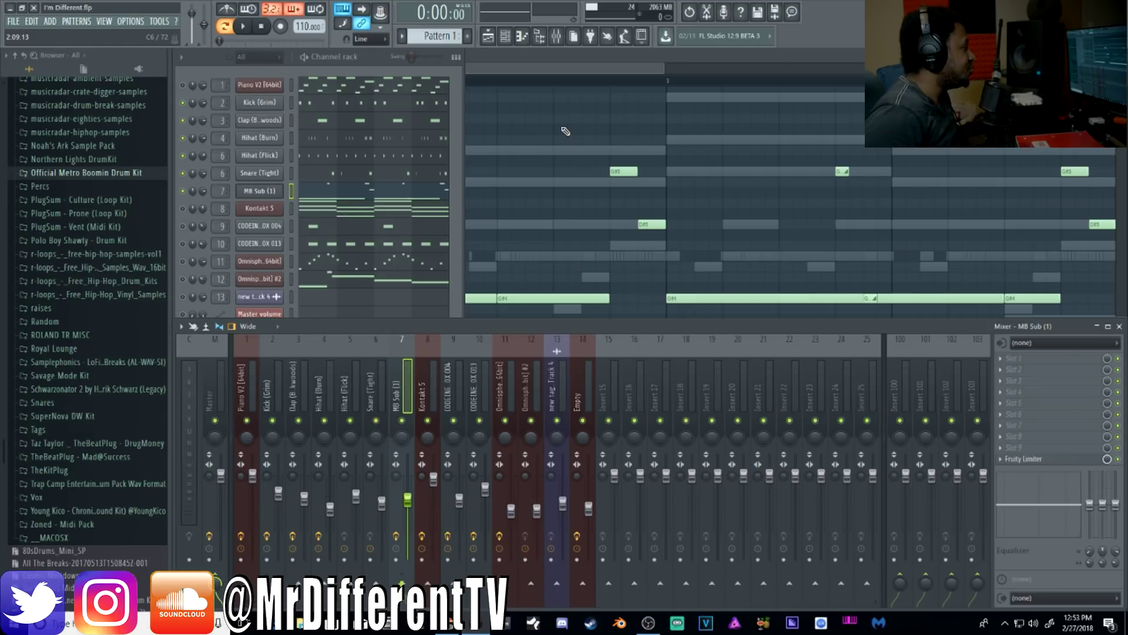
- Solo the Kontakt 5 channel, view its Choir instrument, and play its pattern before stopping playback
right_click(186, 210)
left_click(219, 218)
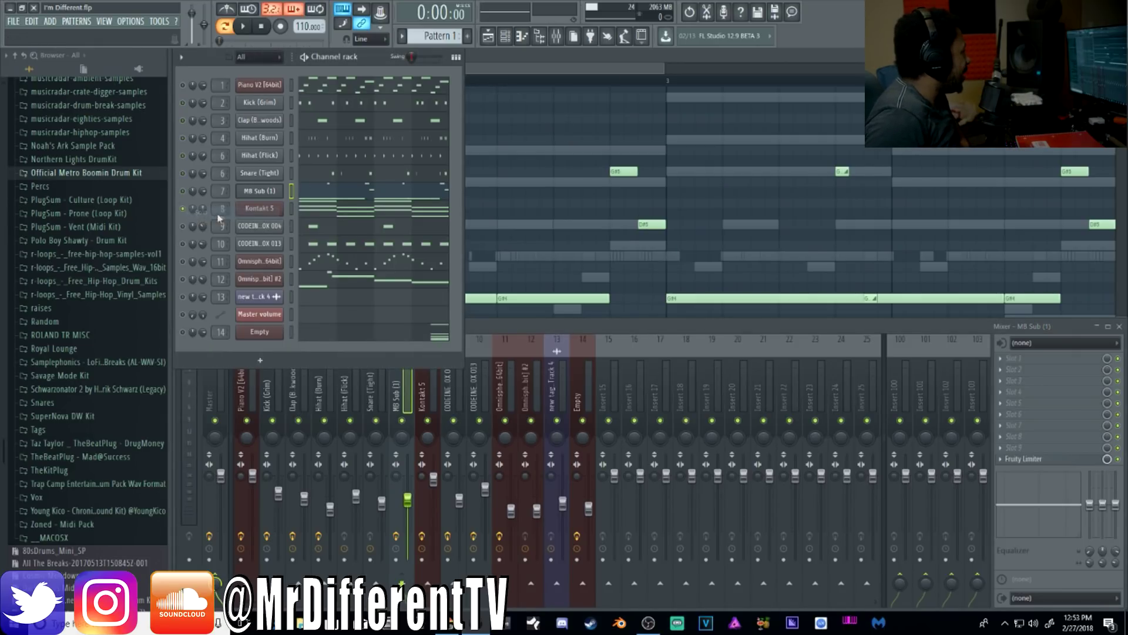
left_click(270, 210)
left_click_drag(664, 48, 372, 52)
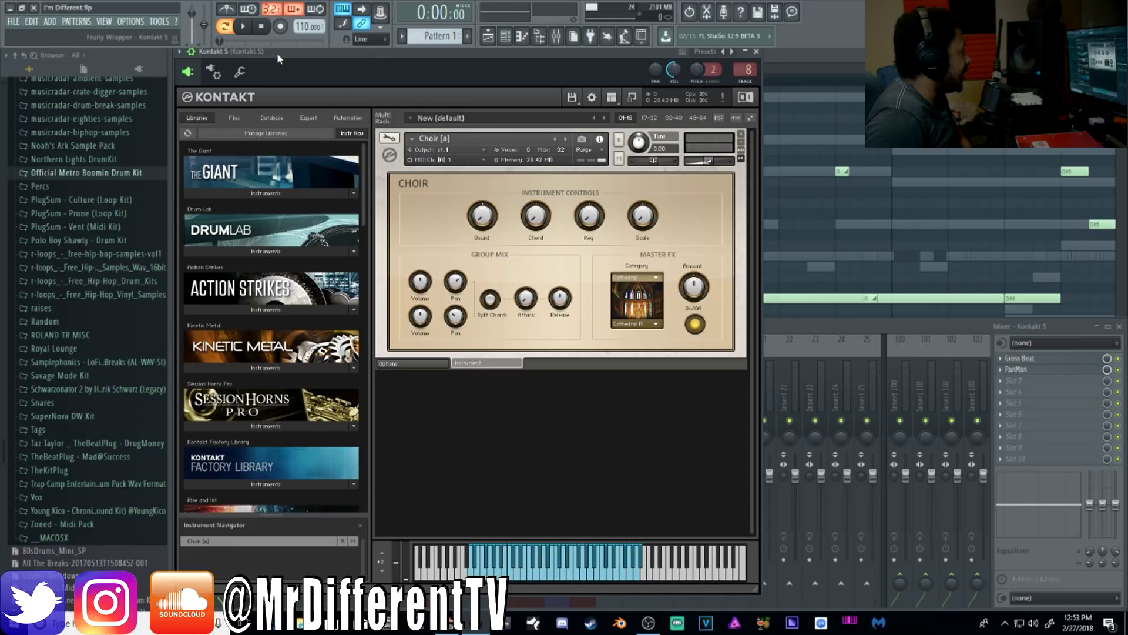
left_click_drag(277, 53, 277, 59)
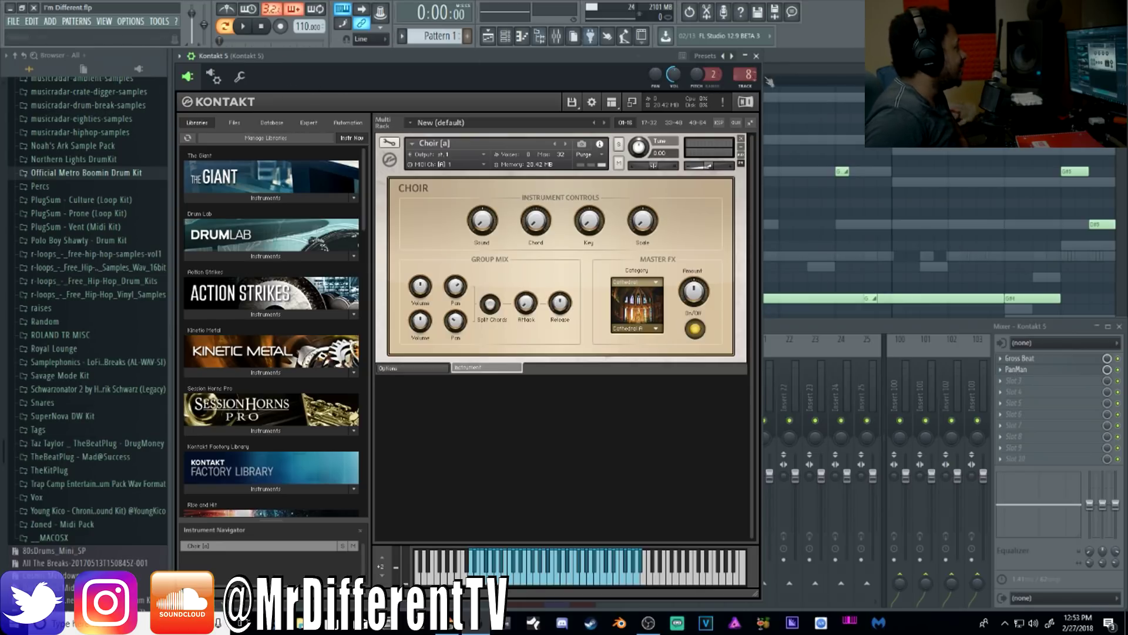
left_click(756, 55)
left_click(244, 26)
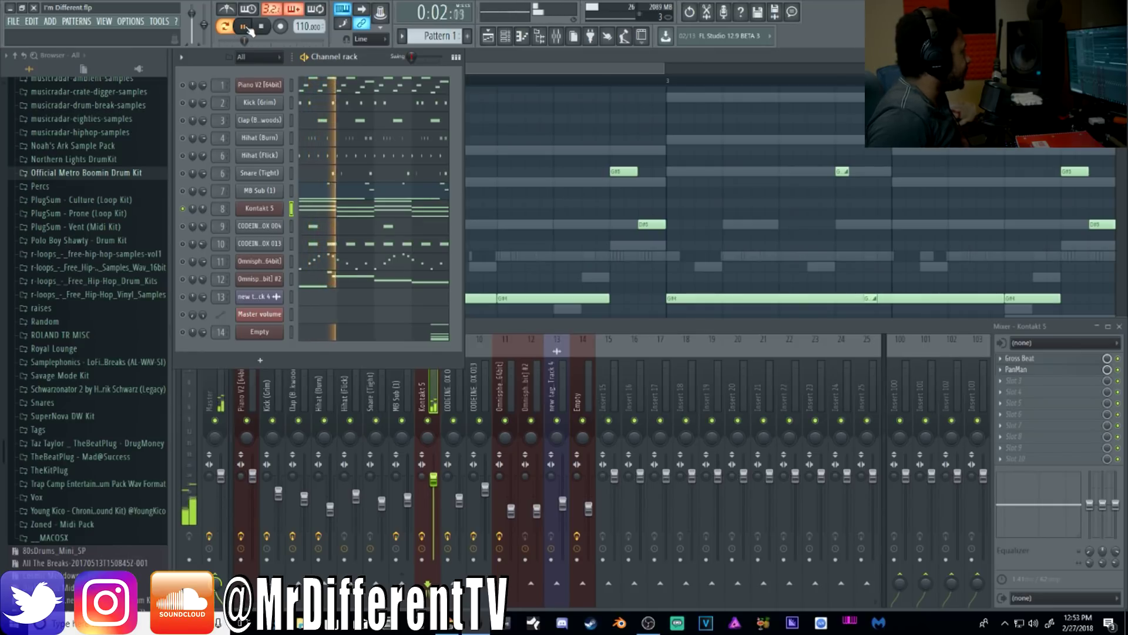
left_click(266, 27)
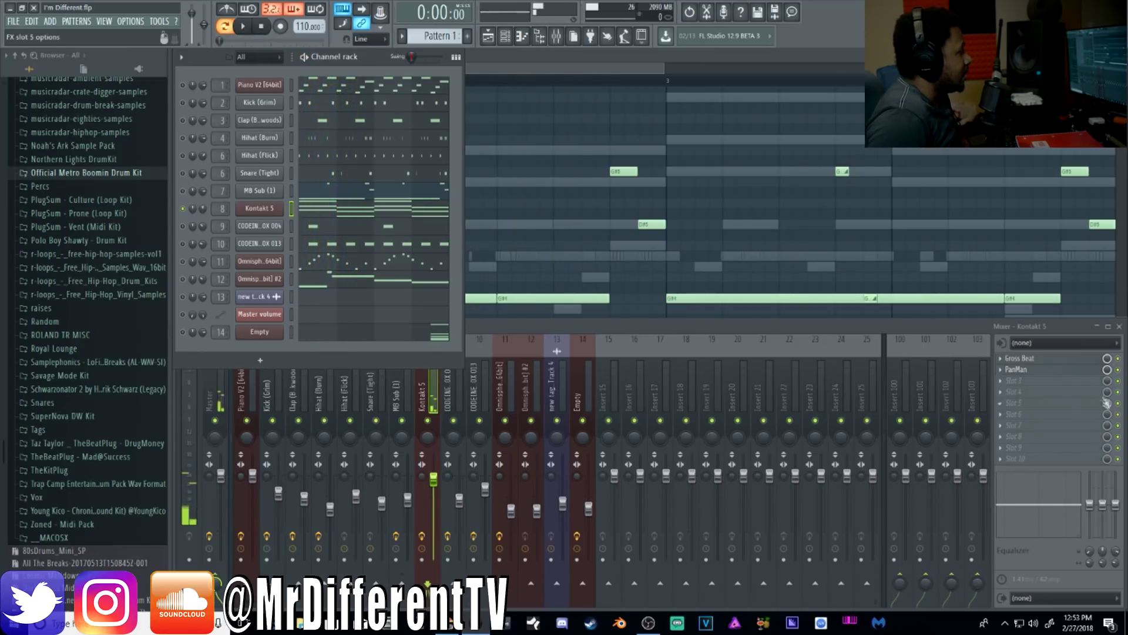
- Show the Gross Beat and PanMan effects on the Kontakt 5 mixer track, then play the choir pattern through them
left_click(1059, 361)
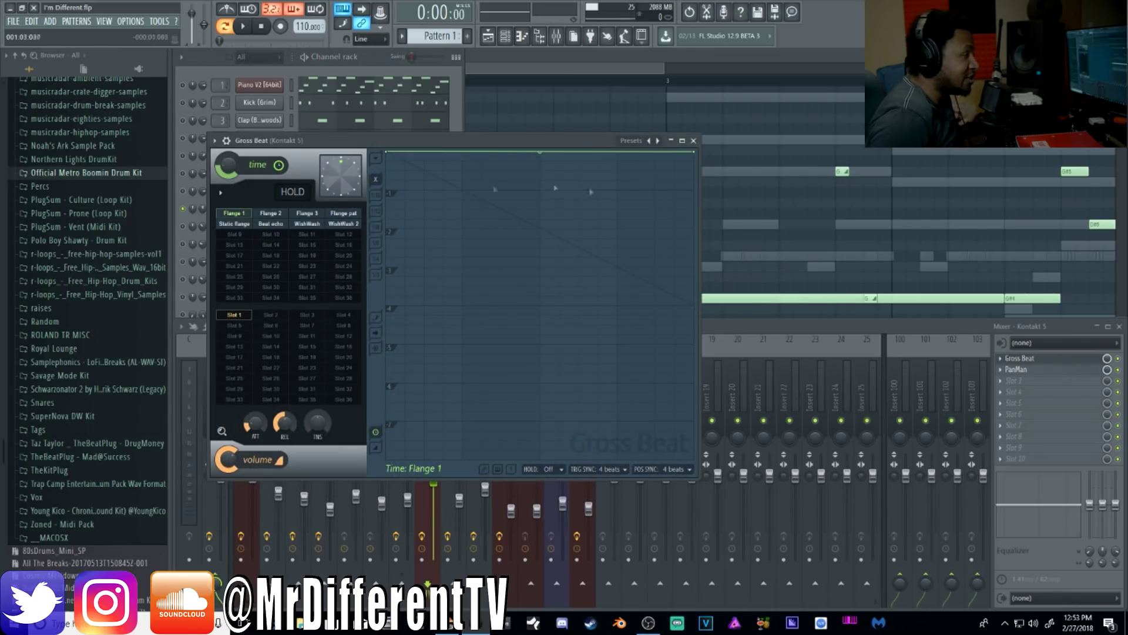
left_click(693, 140)
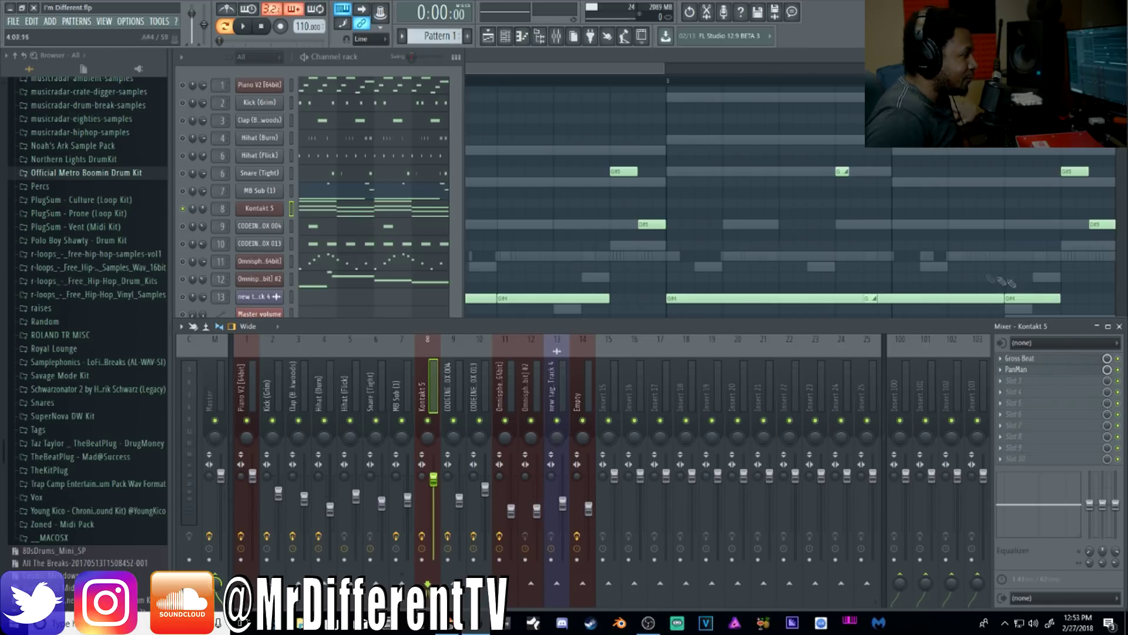
left_click(1040, 369)
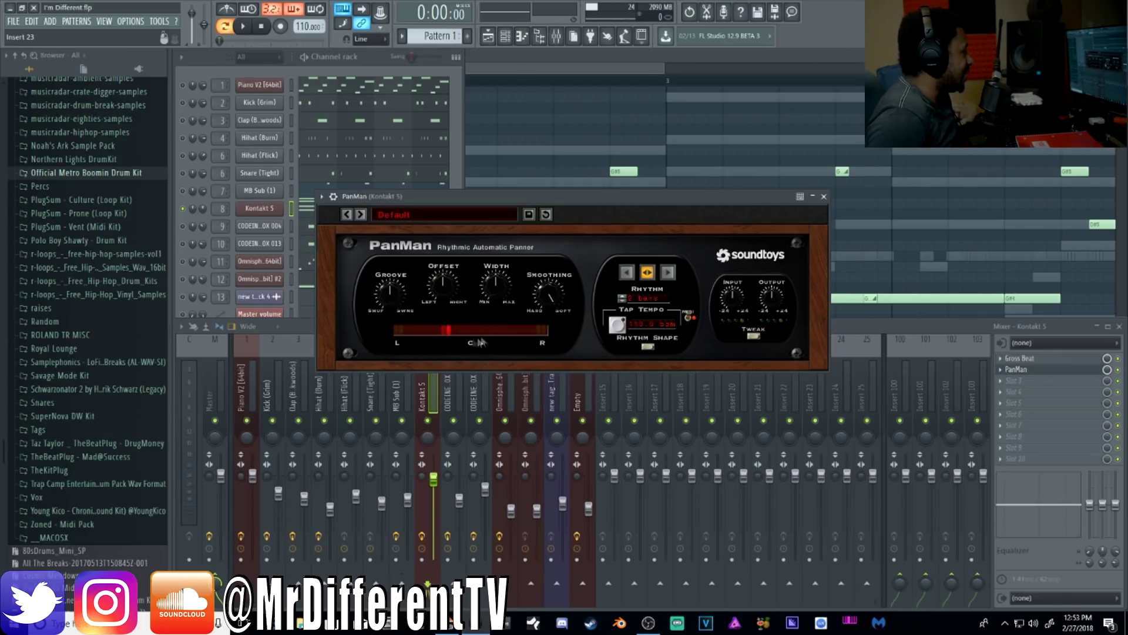
left_click(823, 197)
left_click(243, 26)
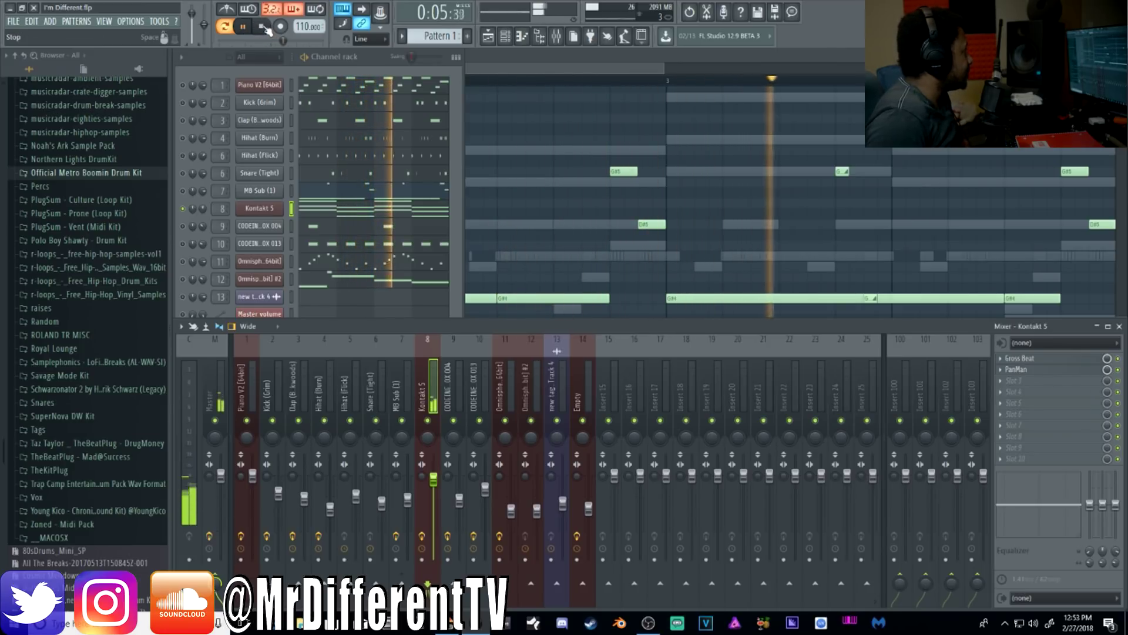
left_click(262, 26)
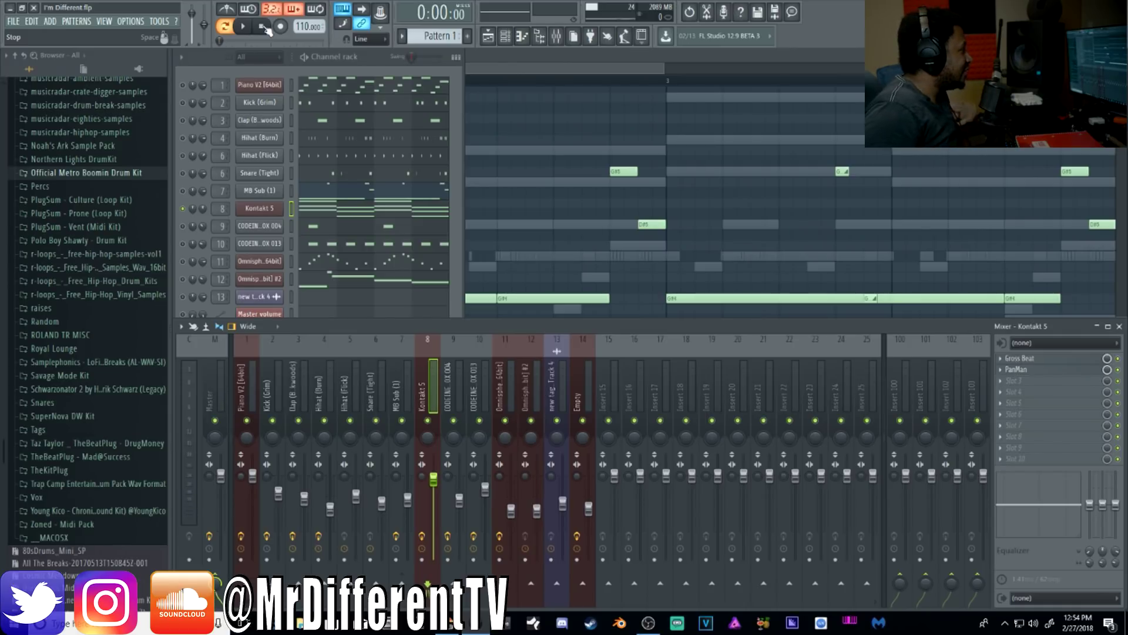
- Solo the CODEINE III - VOX 004 channel and audition its sample in the sampler
left_click(182, 209)
left_click(183, 226)
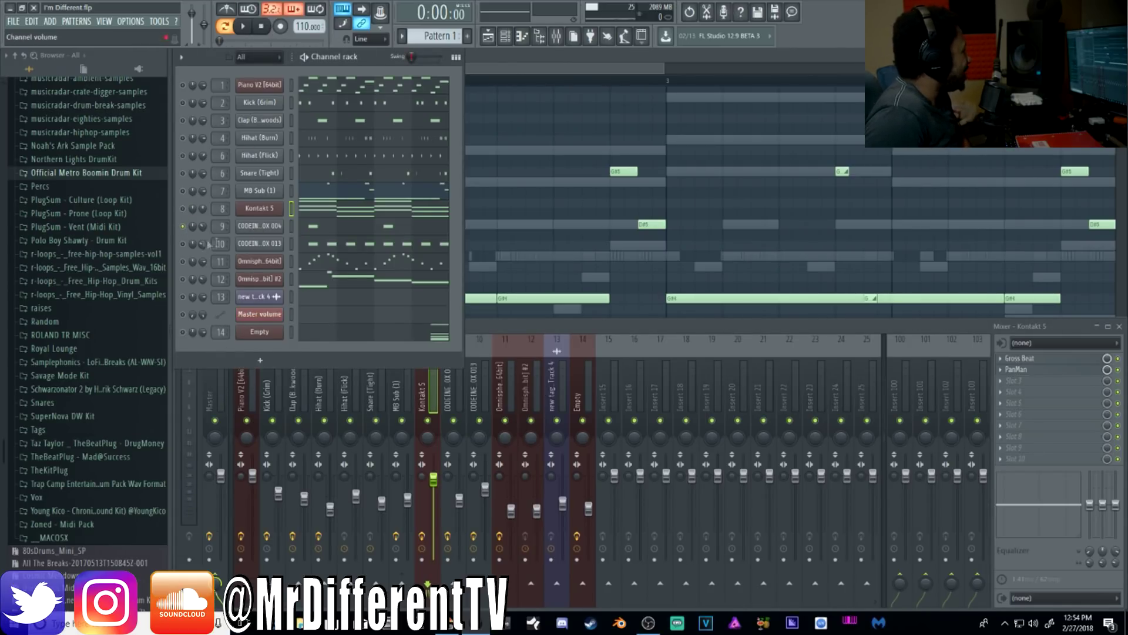
left_click(259, 225)
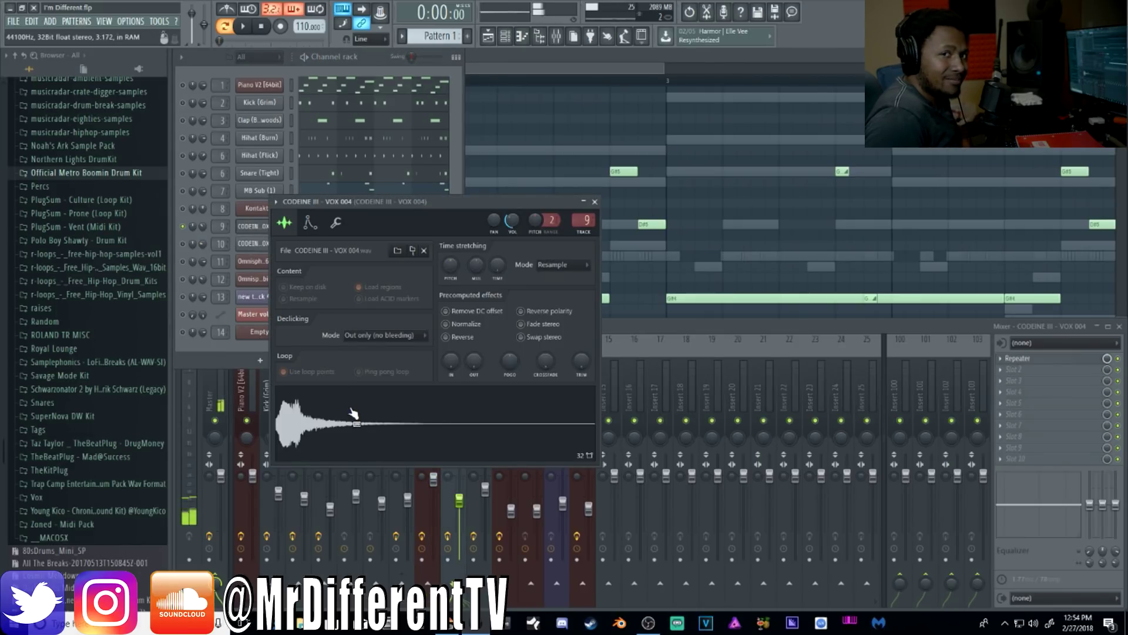
left_click(595, 202)
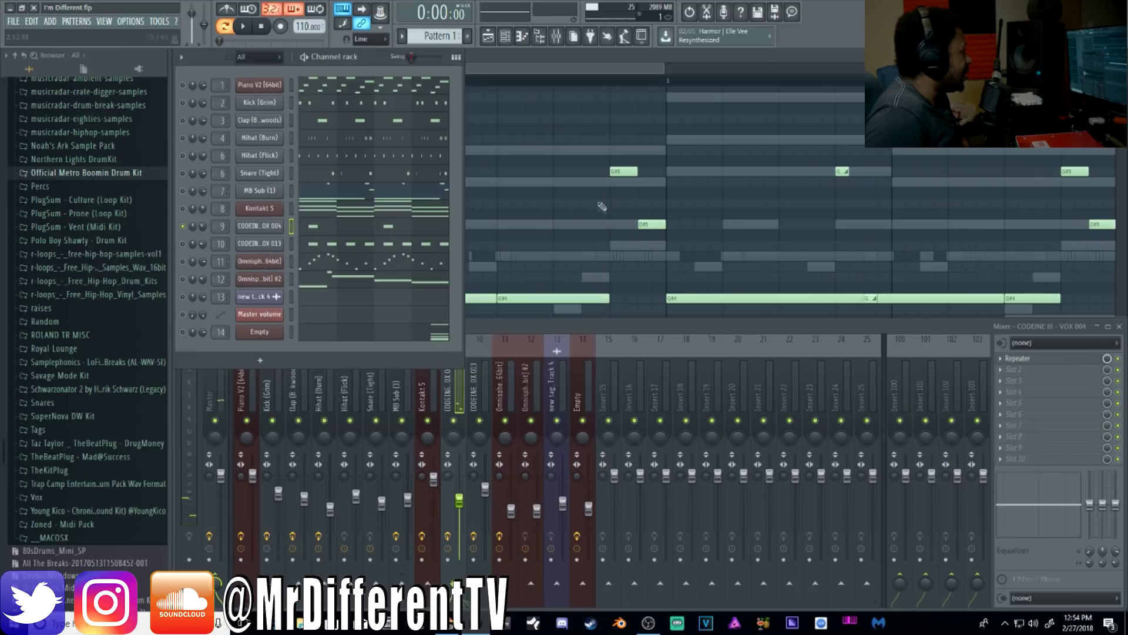
- Examine the Repeater delay settings on the VOX 004 mixer track, then close the effect
left_click(1048, 361)
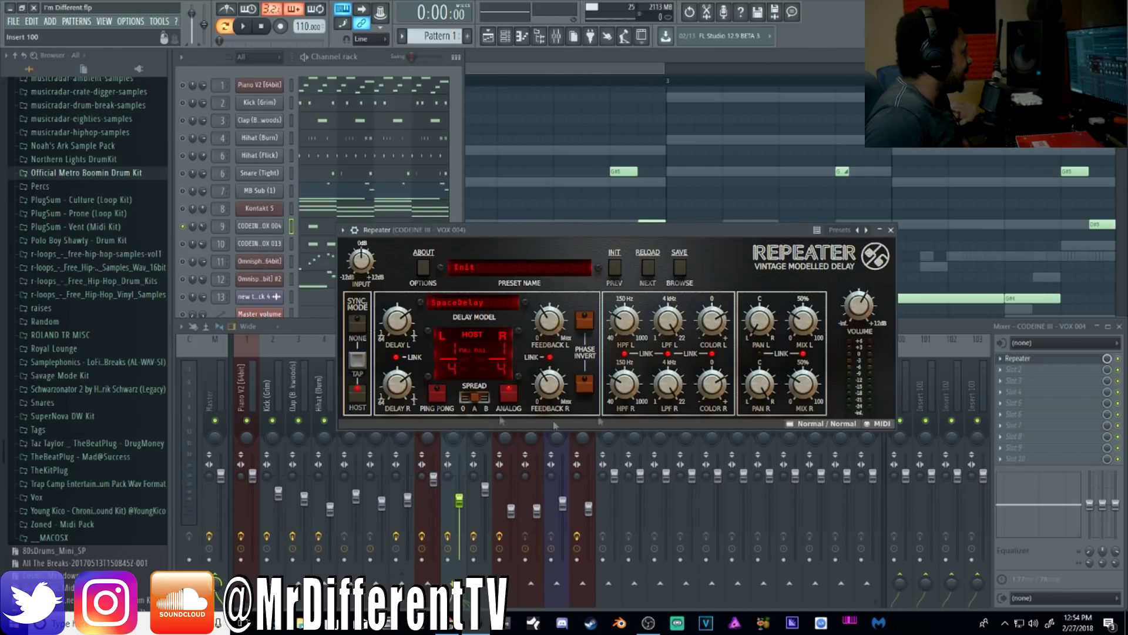
left_click_drag(629, 237, 453, 125)
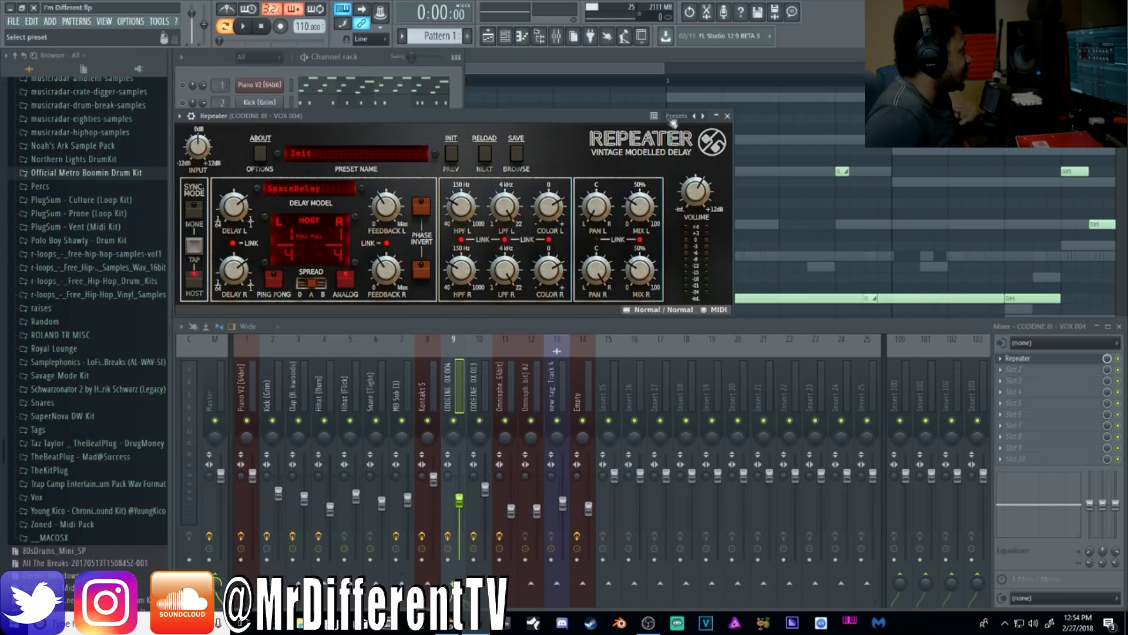
left_click(728, 116)
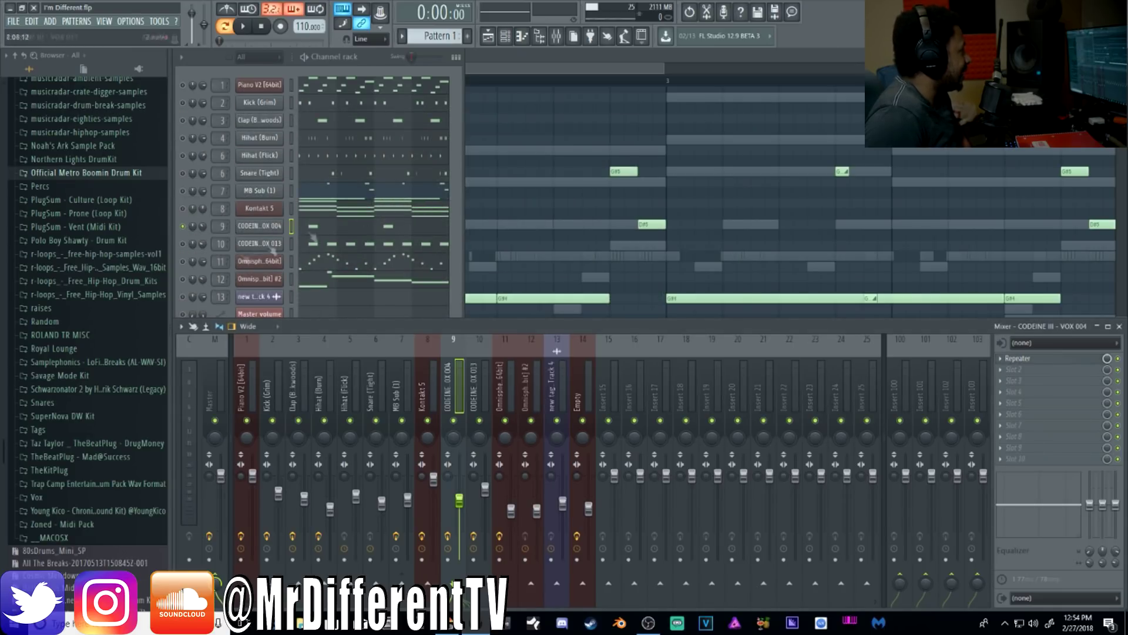
- Bring the channel rack forward and audition the CODEINE III - VOX 013 sample in its sampler
left_click(375, 56)
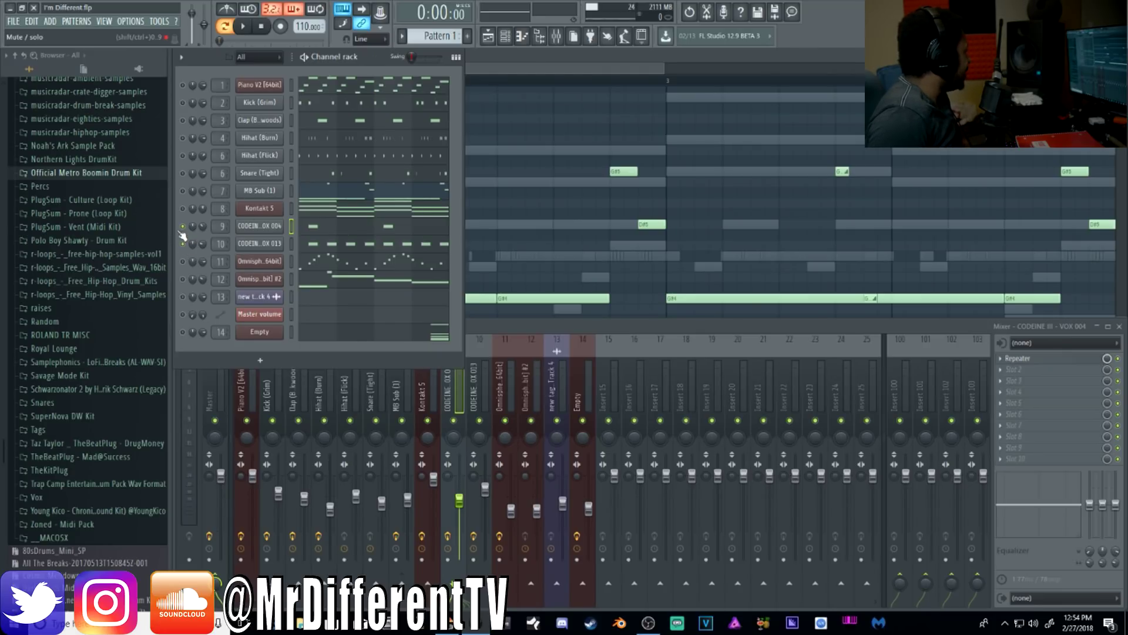
left_click(260, 243)
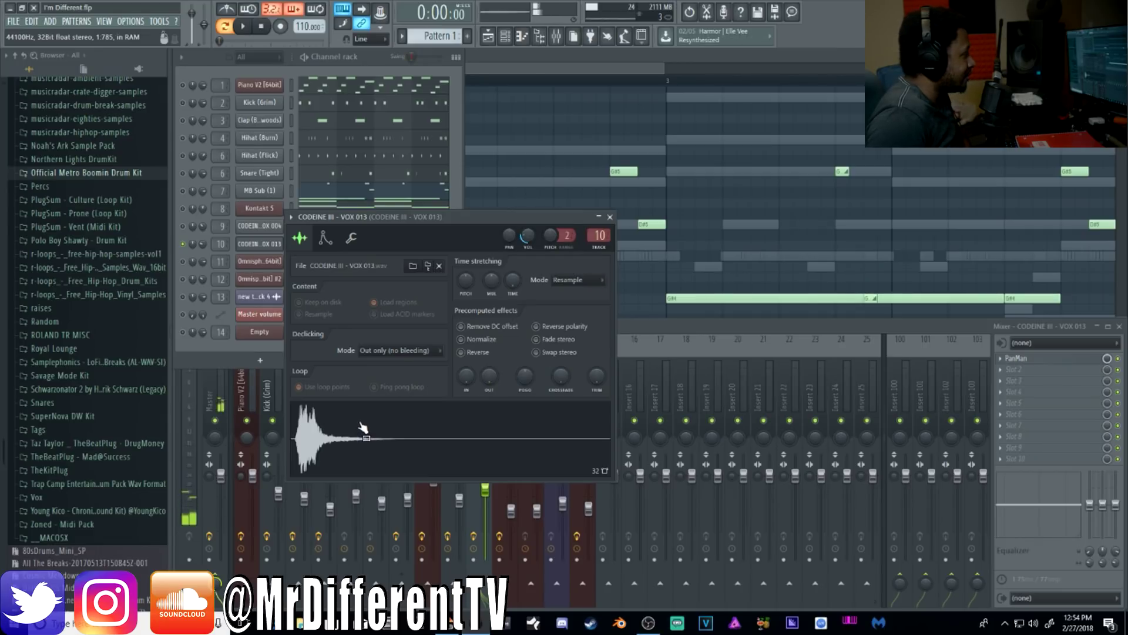
left_click(609, 217)
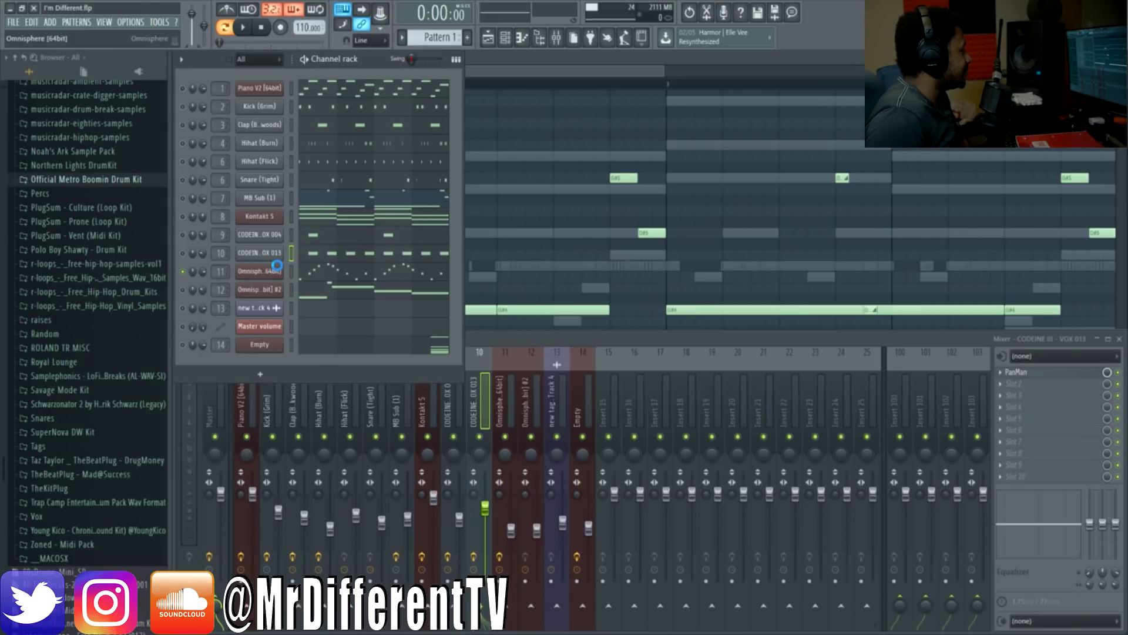
- Show the Analog Synced Bells patch on the Omnisphere [64bit] channel, then close the synth and play its pattern
left_click(277, 265)
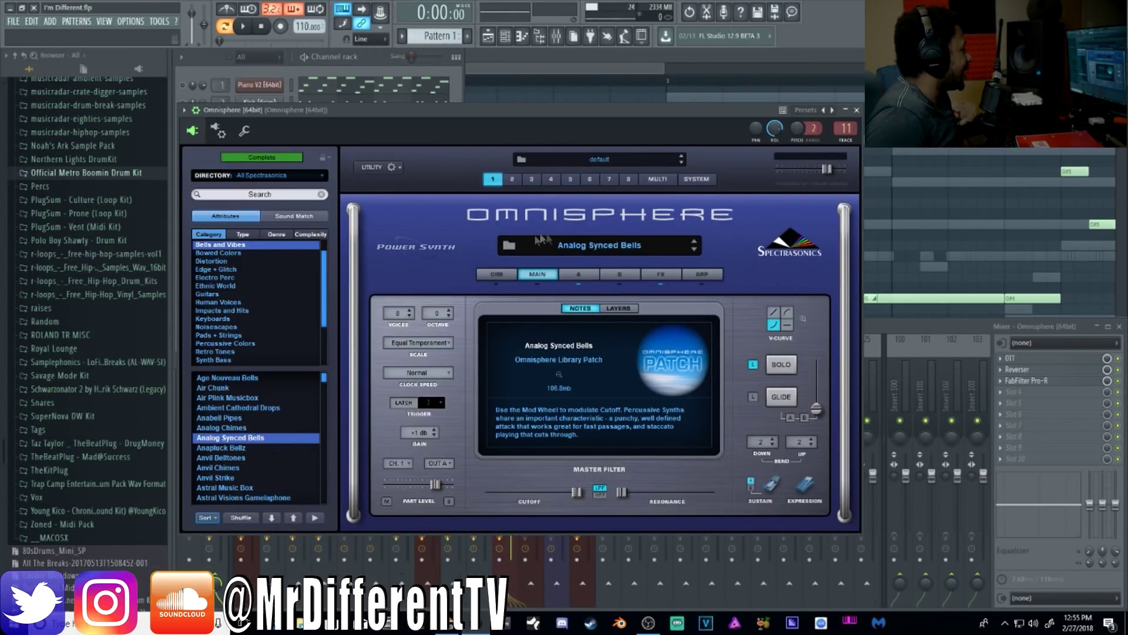
left_click_drag(497, 113, 497, 73)
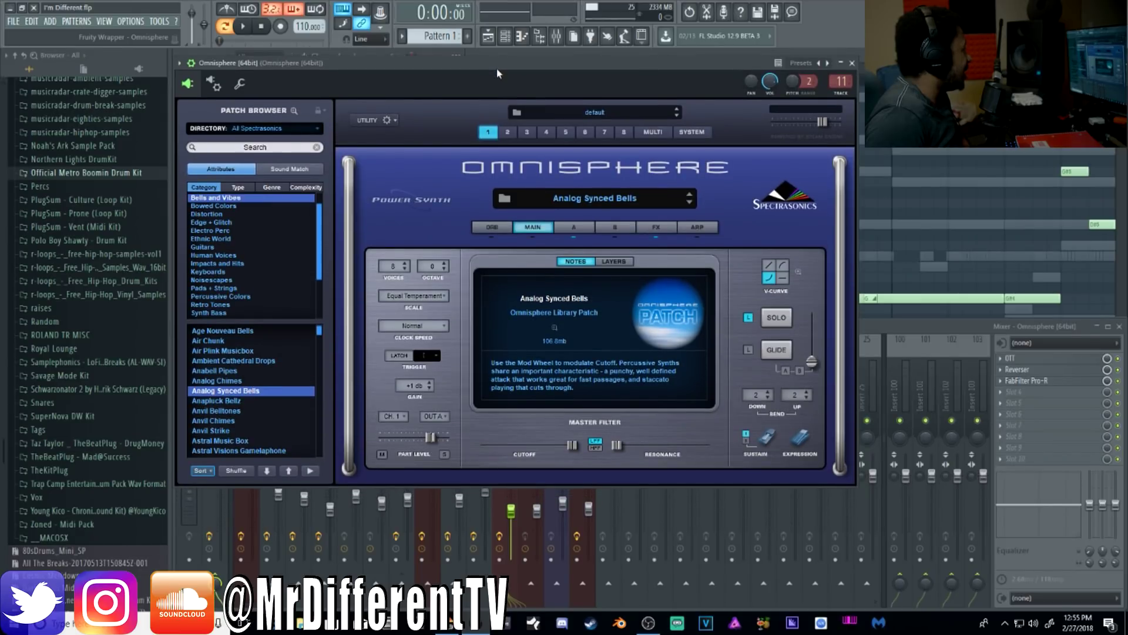
left_click(852, 65)
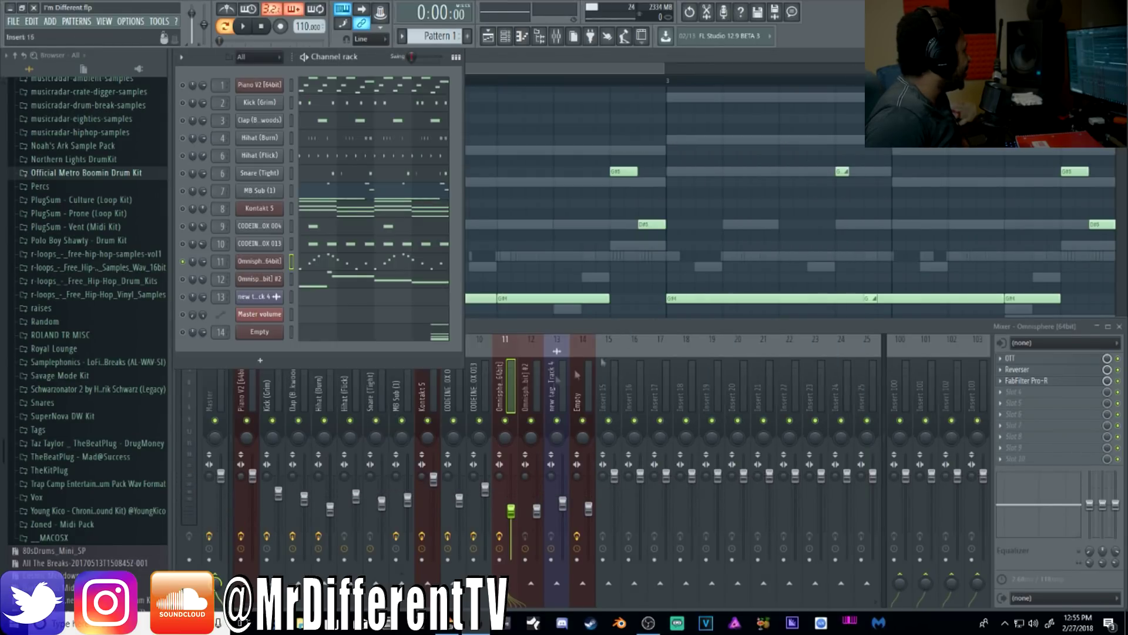
left_click(268, 273)
left_click(852, 63)
left_click(242, 25)
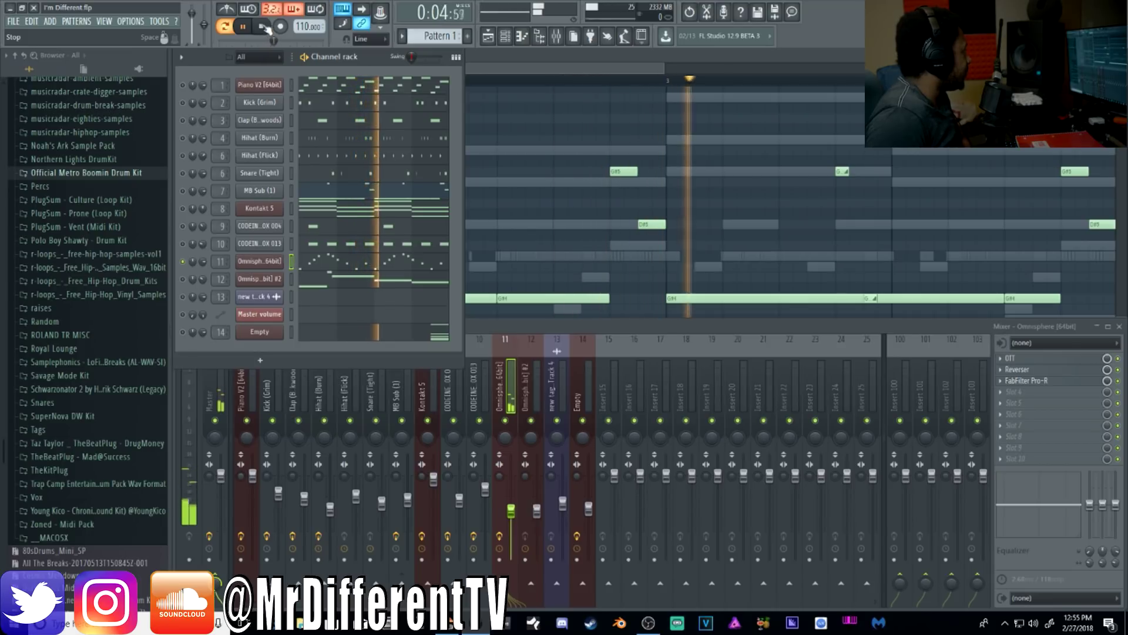
left_click(261, 25)
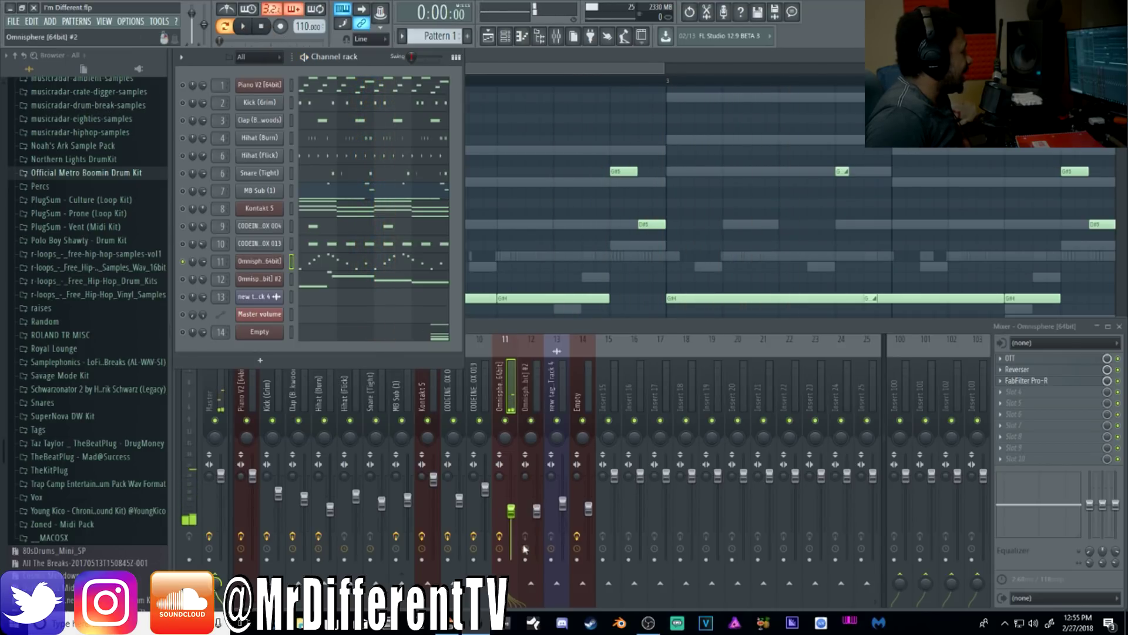
left_click(245, 28)
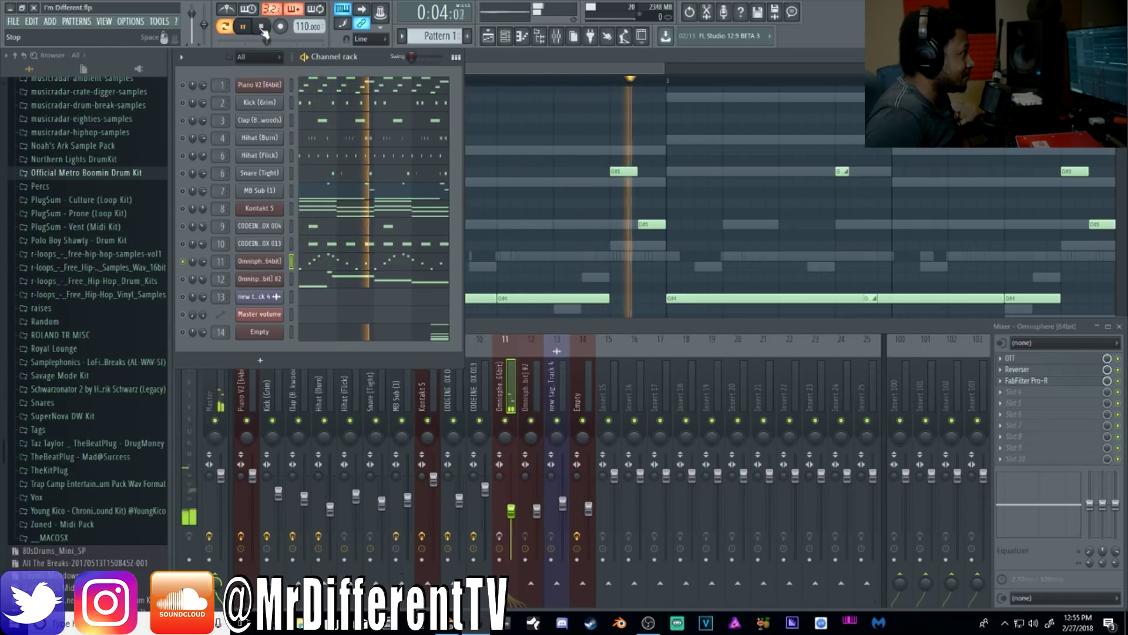
left_click(262, 30)
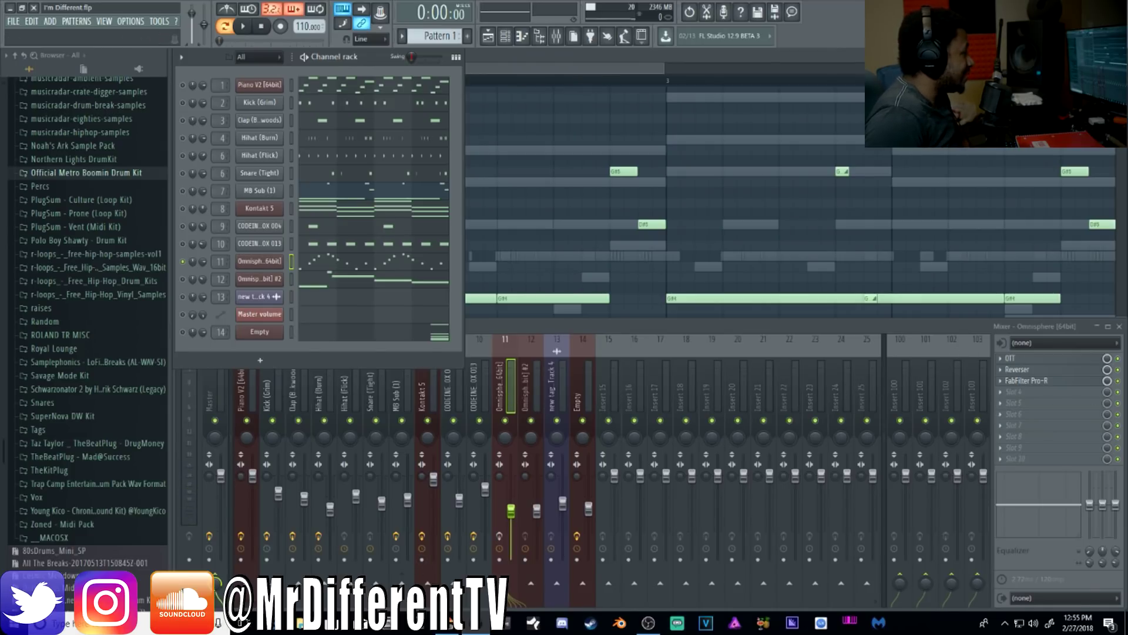
- Bypass the FabFilter Pro-R slot, open the OTT compressor on the Omnisphere mixer track and play the bells through it
left_click(1121, 384)
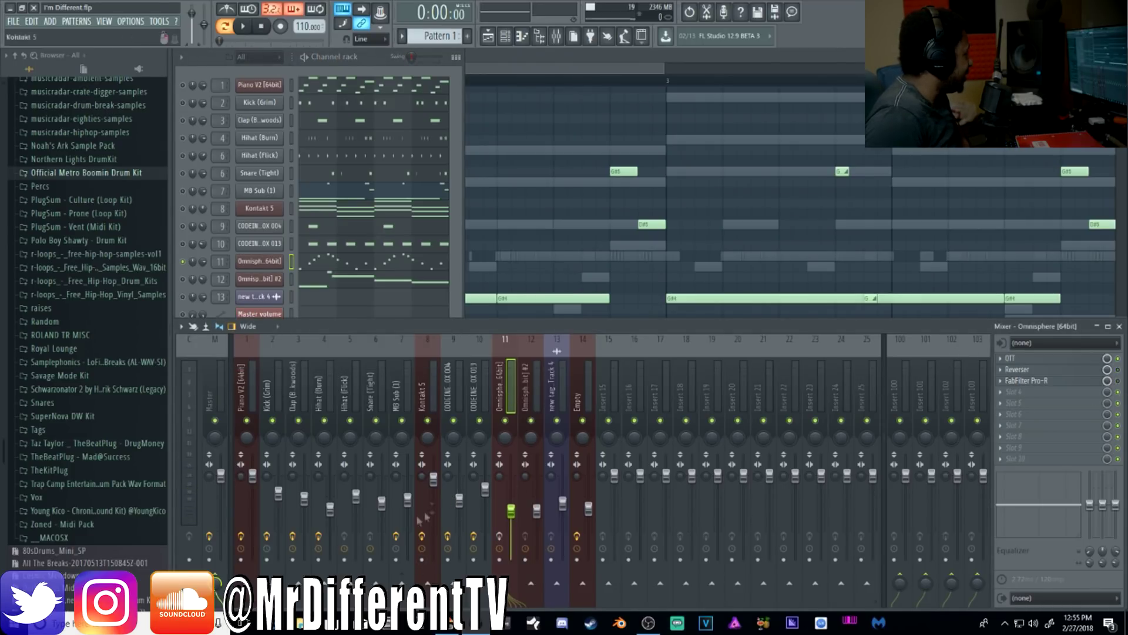
left_click(1049, 359)
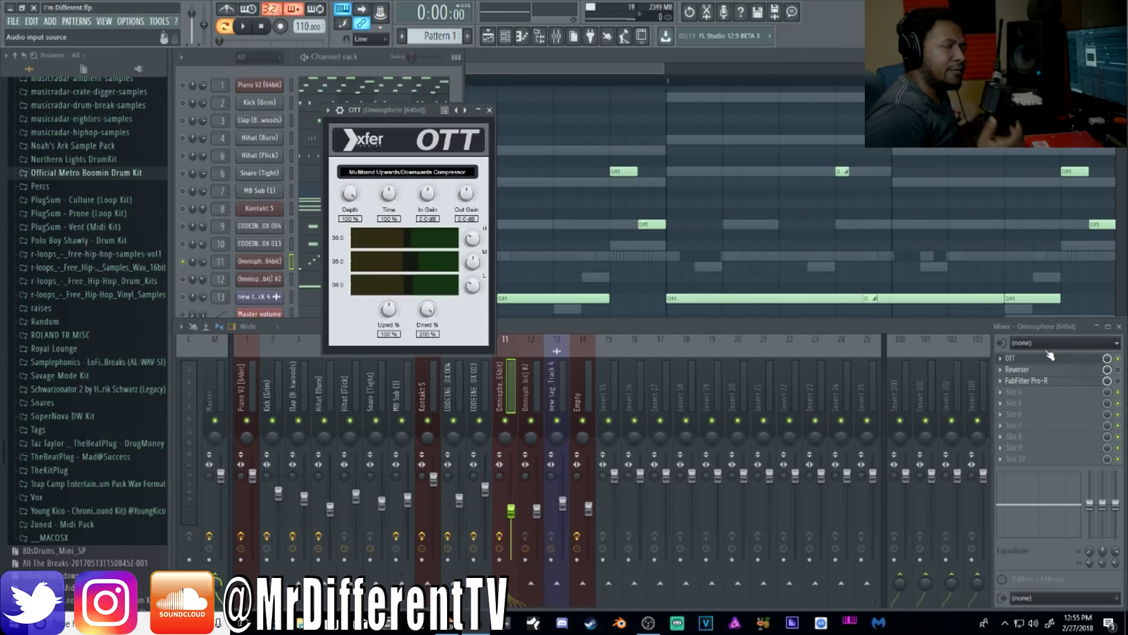
left_click(247, 28)
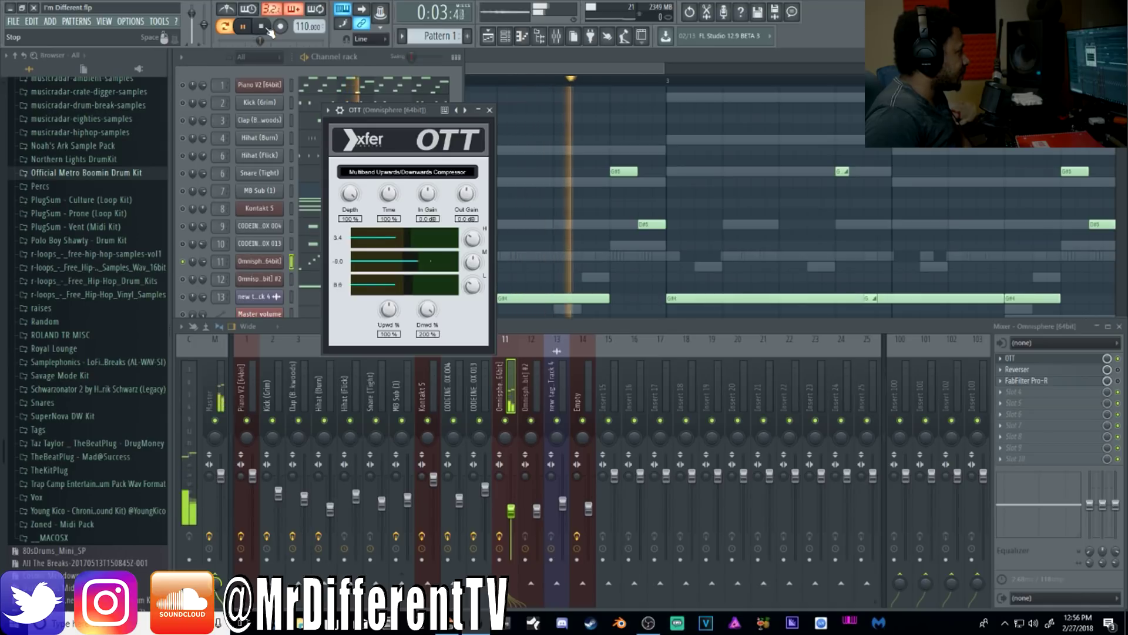
left_click(263, 27)
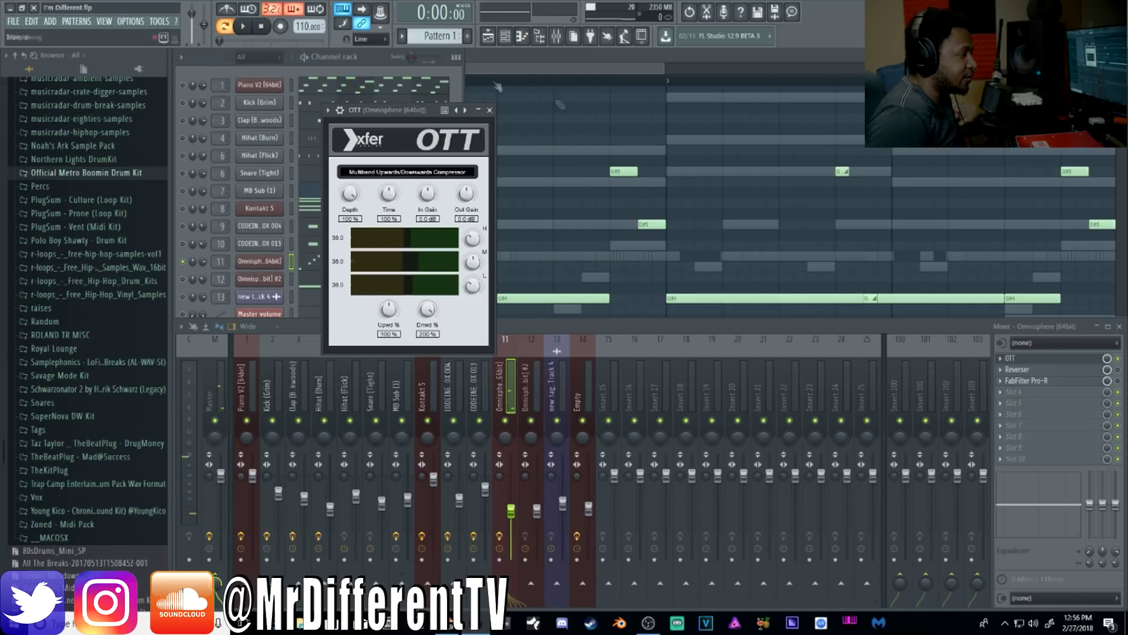
- Enable the Reverser effect on the Omnisphere track, show its settings beside OTT and play the pattern through both
left_click(1118, 370)
left_click(1019, 369)
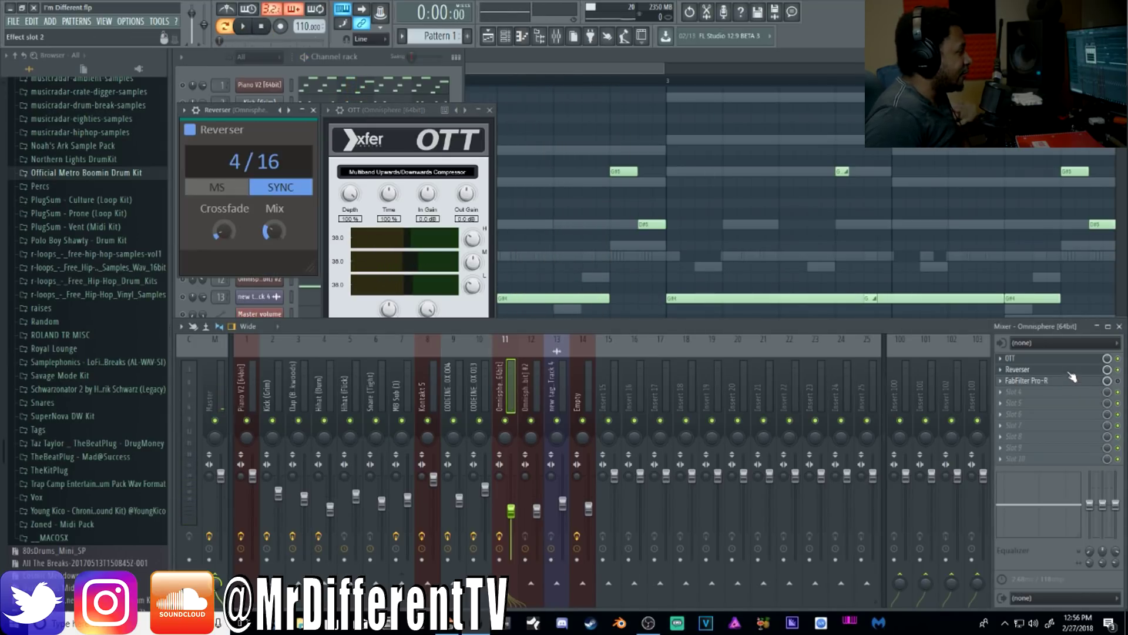
left_click_drag(262, 127, 266, 153)
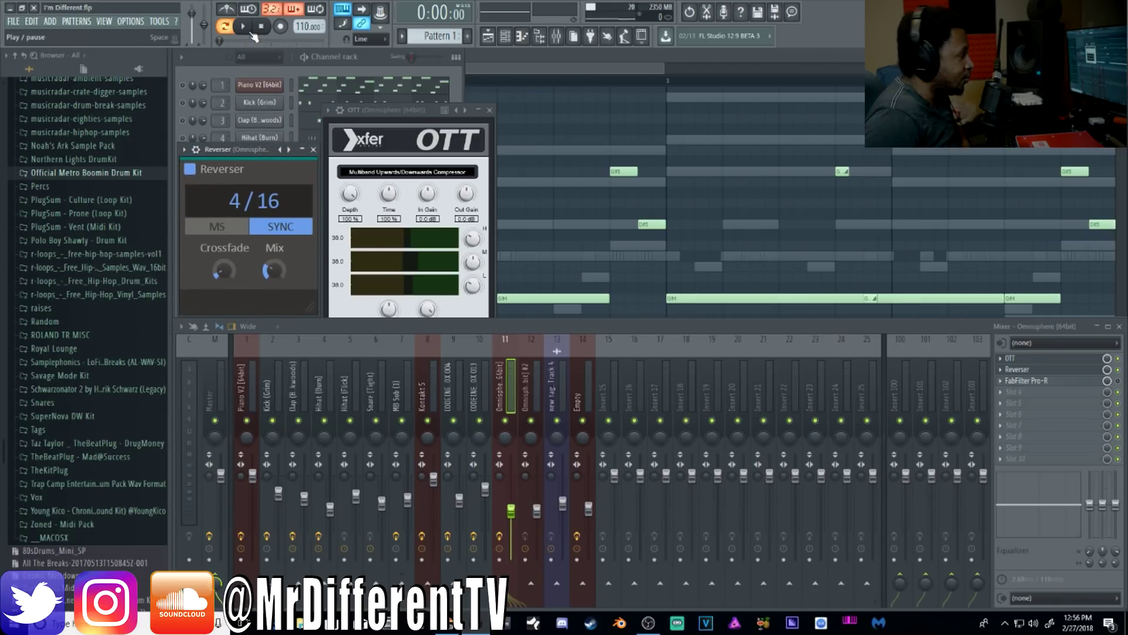
key("space")
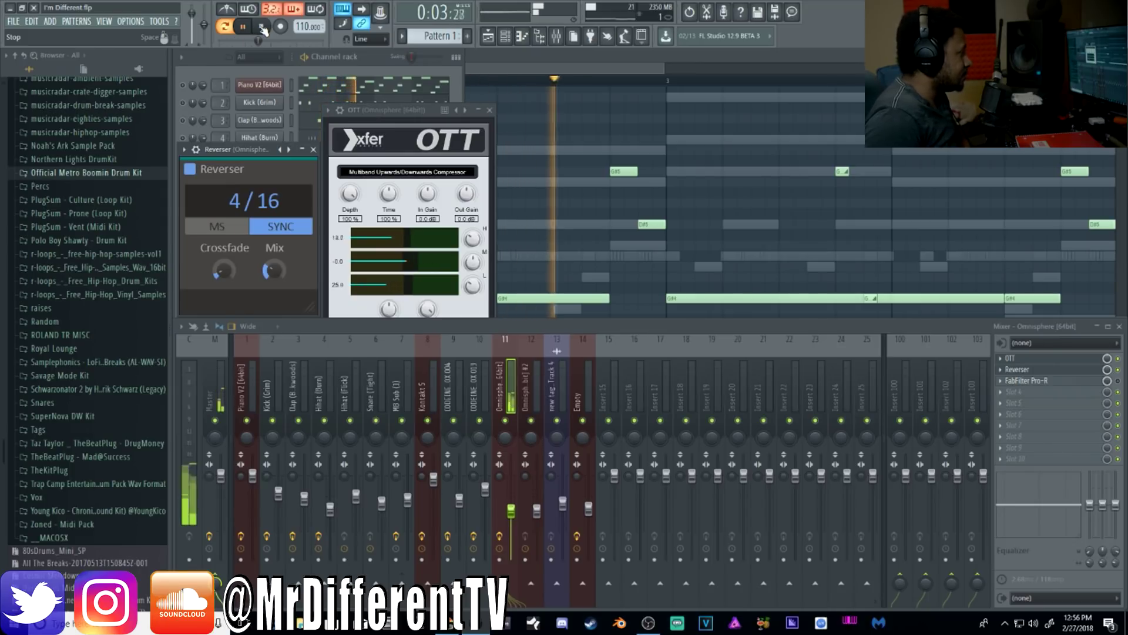
left_click(263, 29)
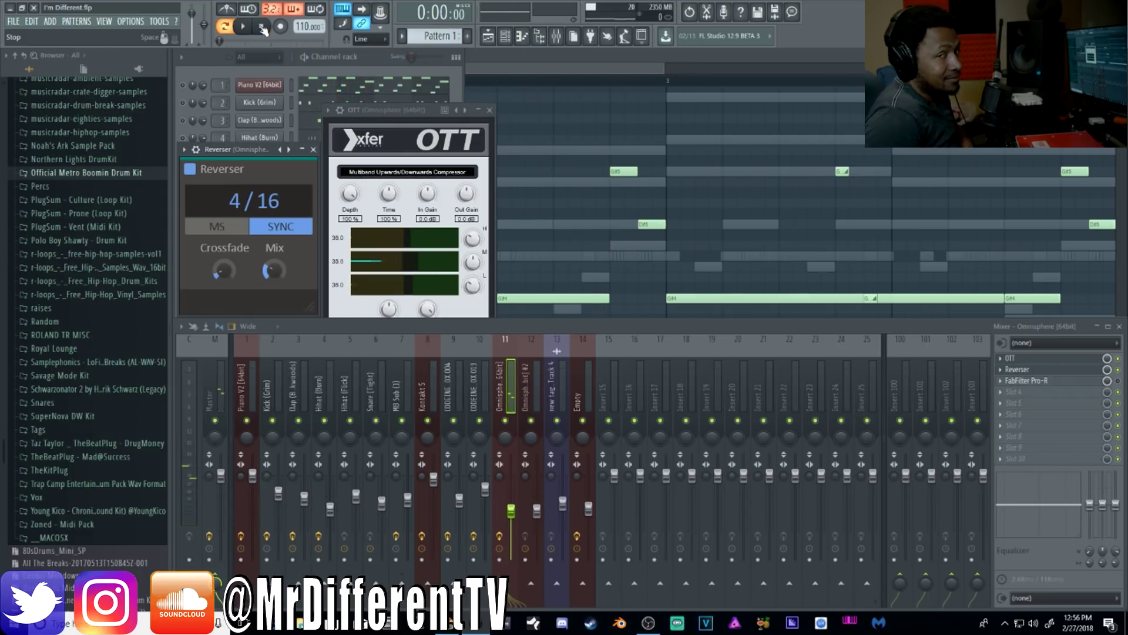
- Show the FabFilter Pro-R reverb on the Omnisphere track and play the bells with the reverb active
left_click(1082, 381)
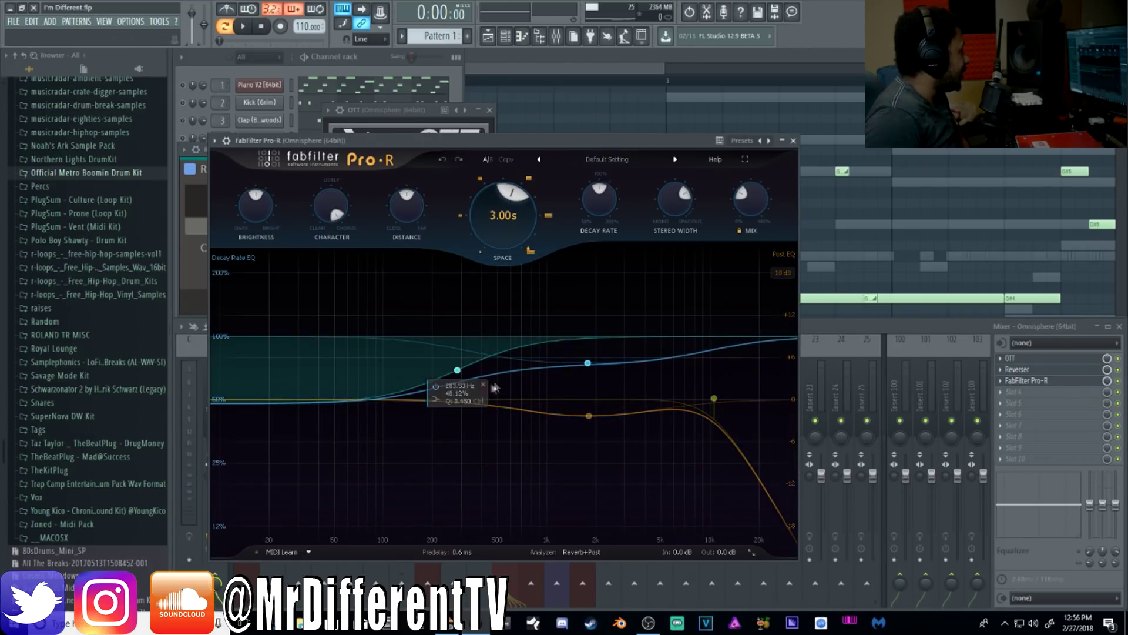
key("space")
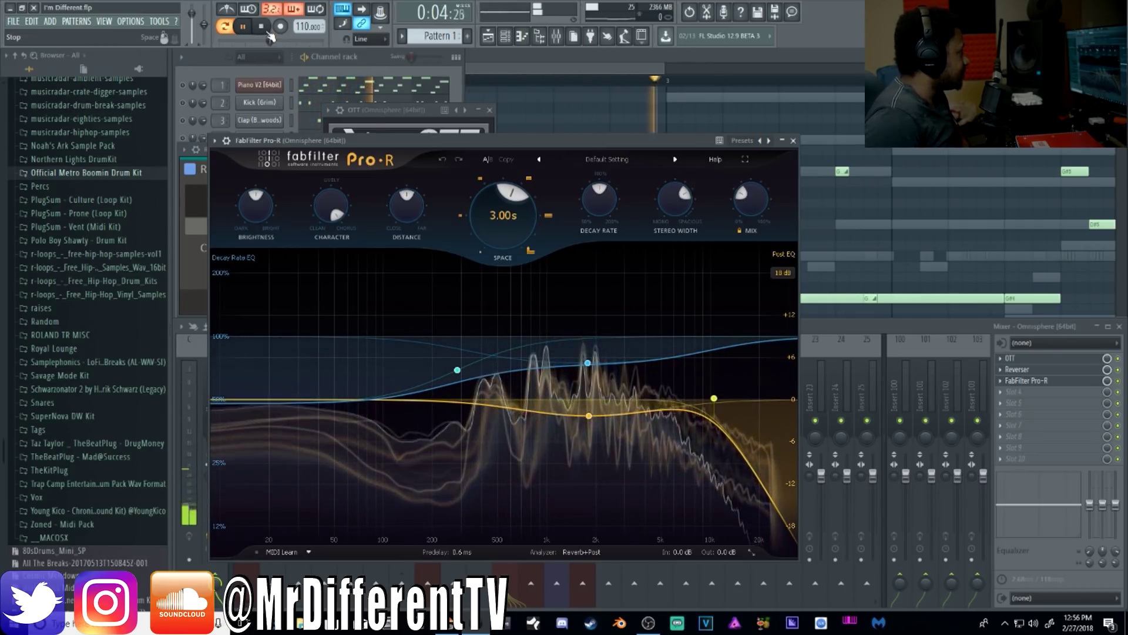
left_click(261, 25)
- Solo the Omnisphere [64bit] #2 channel, show its Analog FM ModWheeling Lead patch and mixer track, then play its pattern
left_click(180, 276)
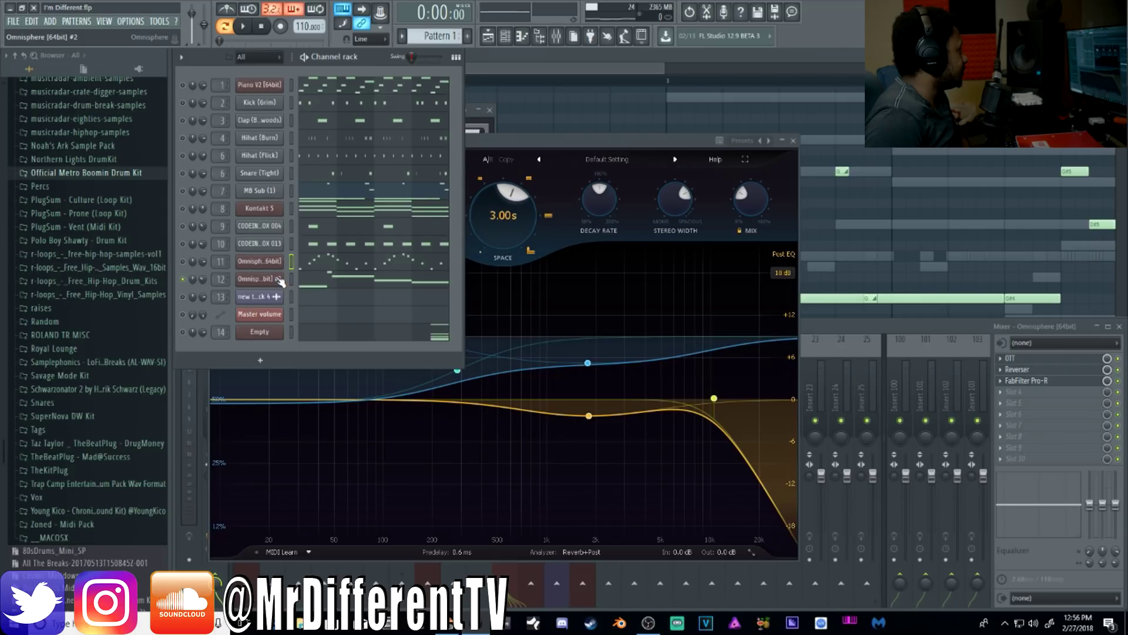
left_click(261, 279)
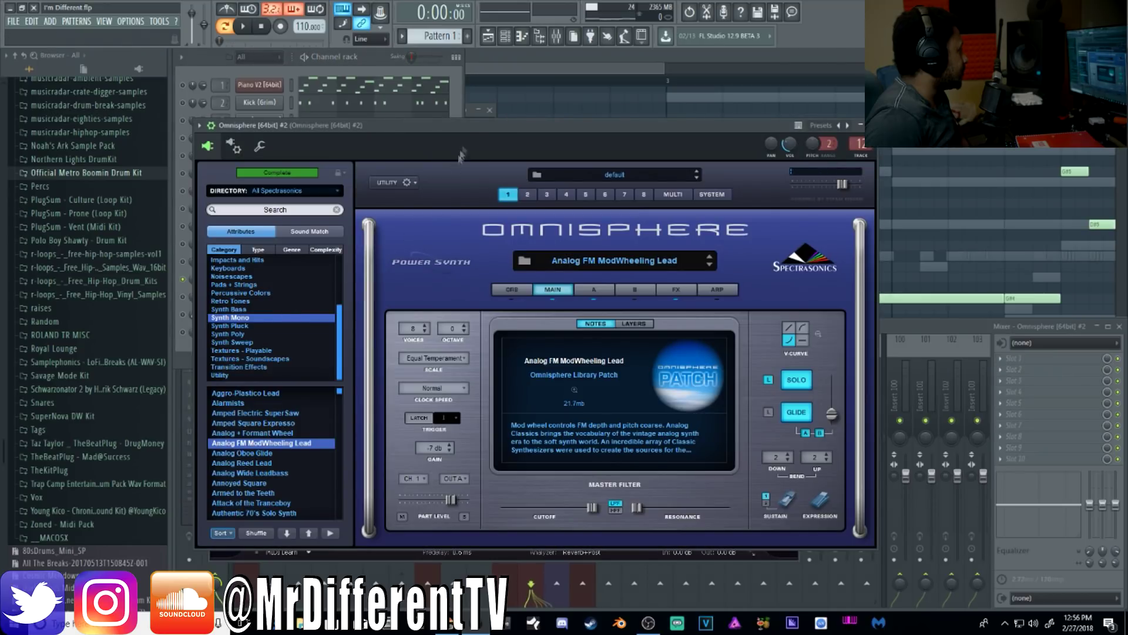
left_click_drag(463, 126, 444, 55)
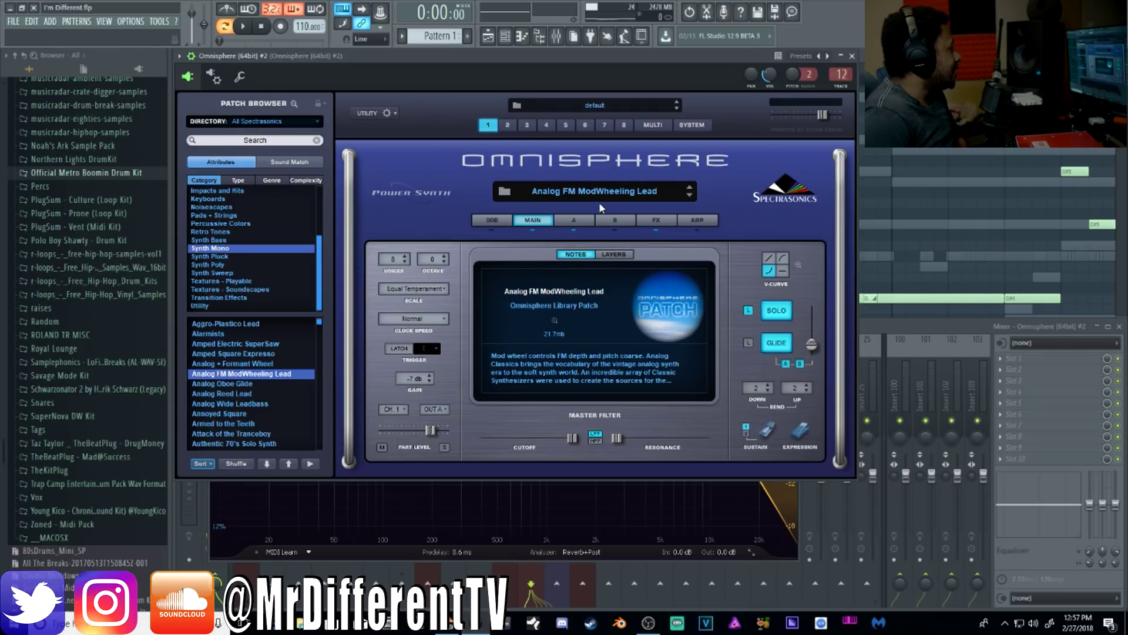
left_click(852, 56)
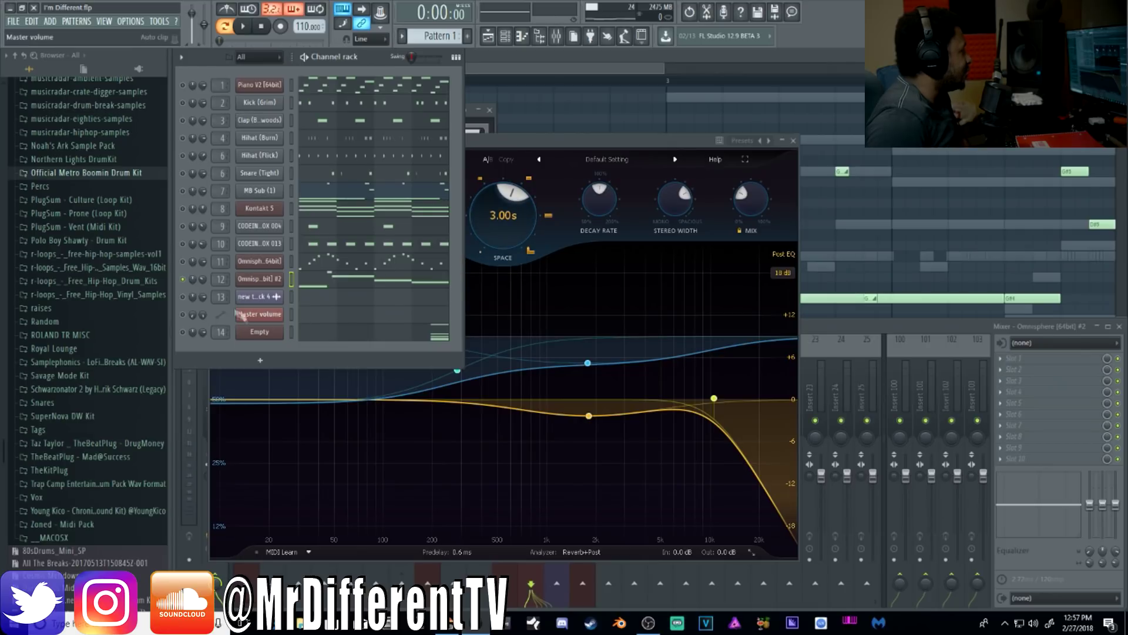
double_click(221, 280)
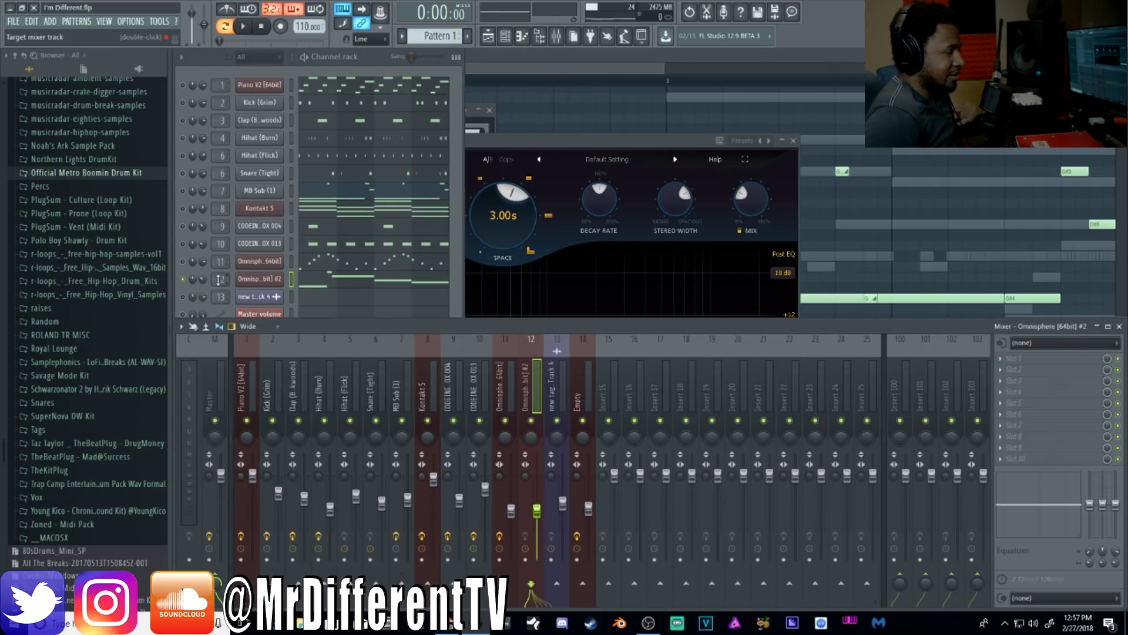
left_click(243, 26)
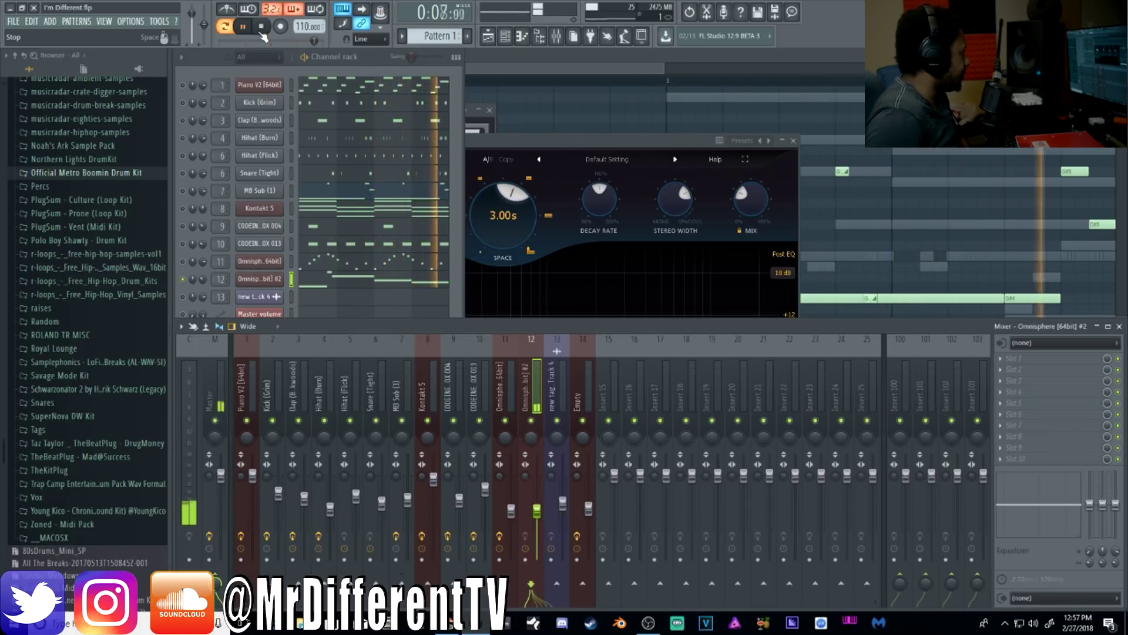
left_click(261, 33)
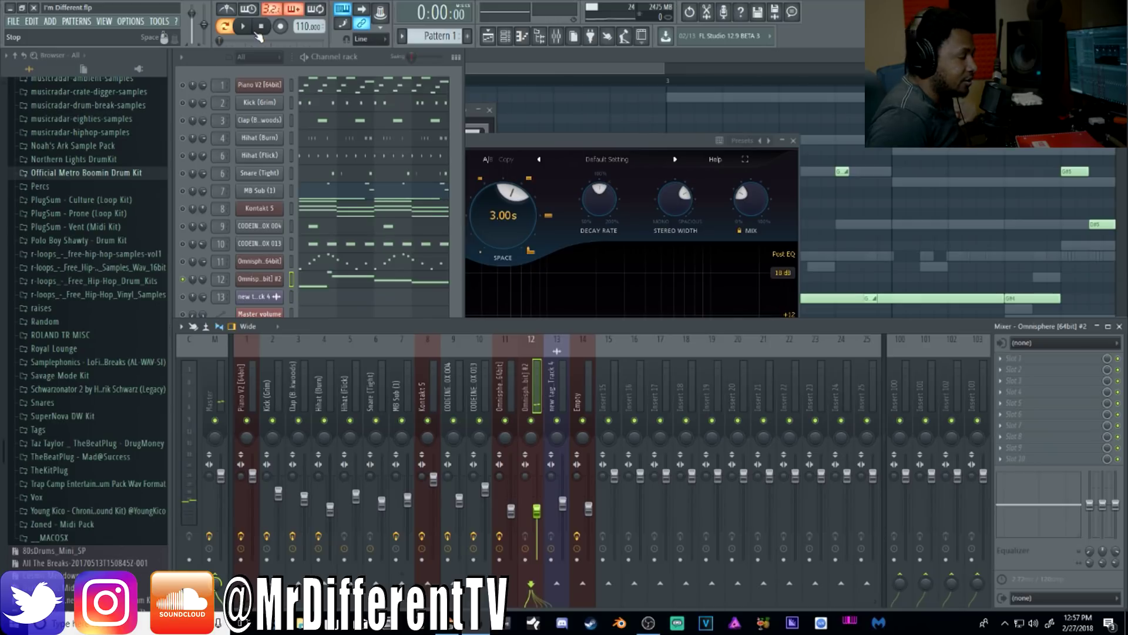
- Unmute the first Omnisphere and Kontakt 5 channels alongside Omnisphere #2 and Piano V2, then play the melodies together
left_click(186, 263)
left_click(183, 208)
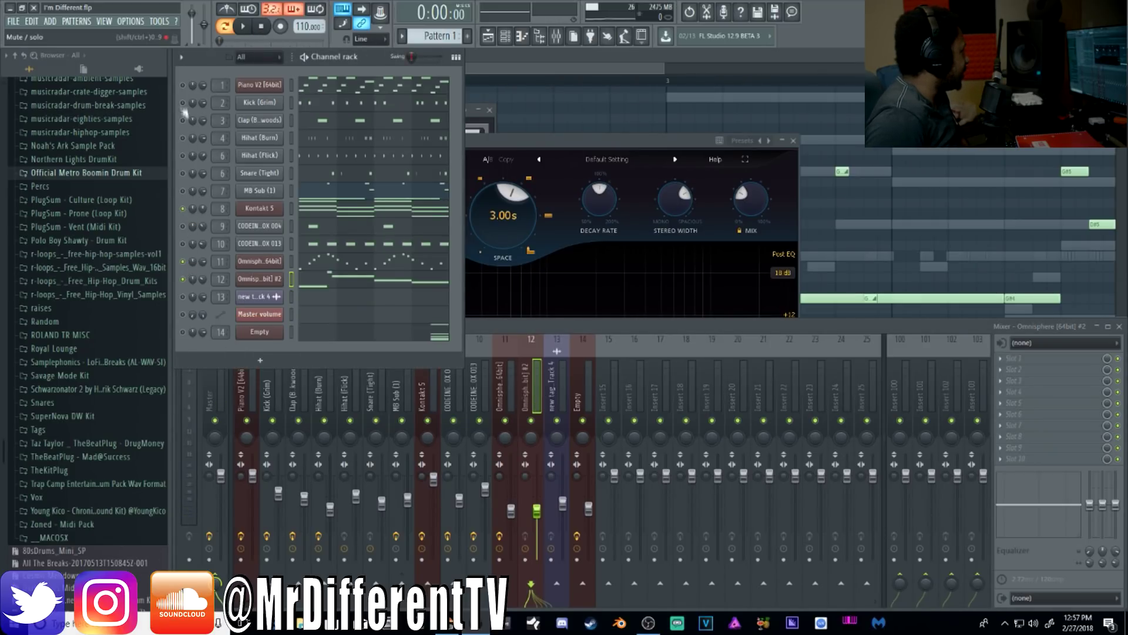
left_click(242, 26)
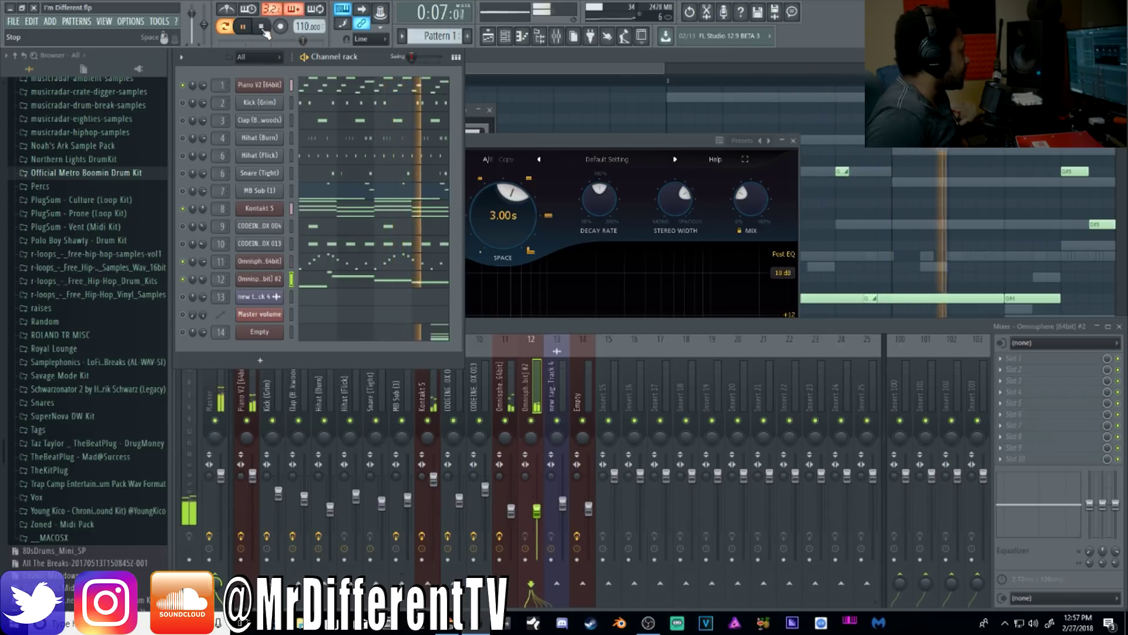
left_click(262, 27)
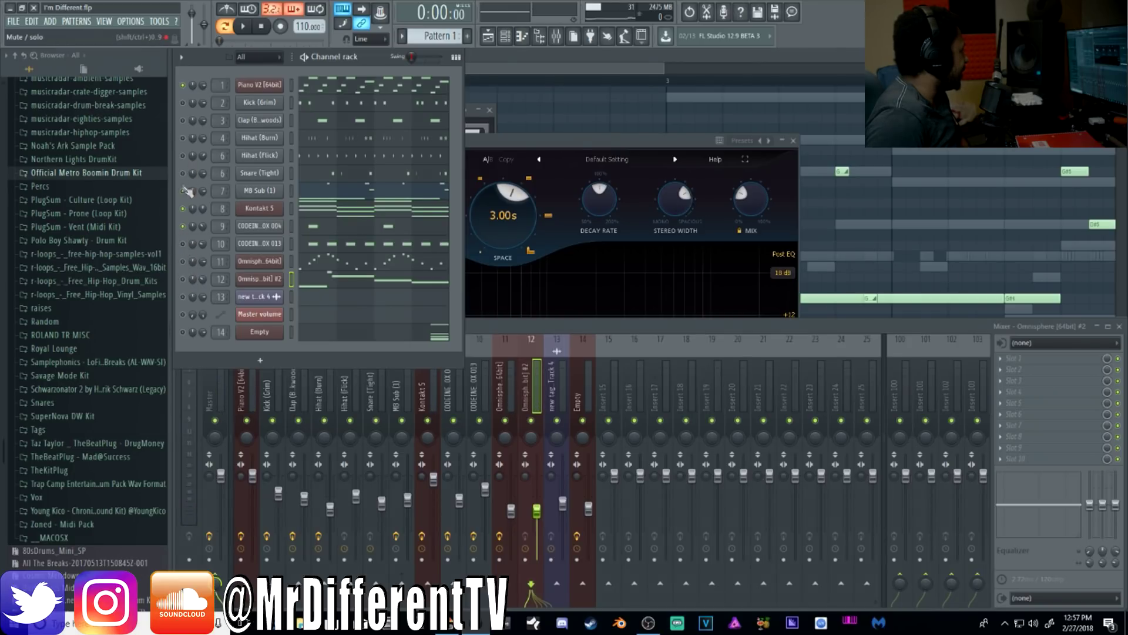
- Unmute the kick, hi-hat and other drum channels and play them with MB Sub, Piano V2 and VOX 004
left_click(183, 138)
left_click(183, 103)
key("space")
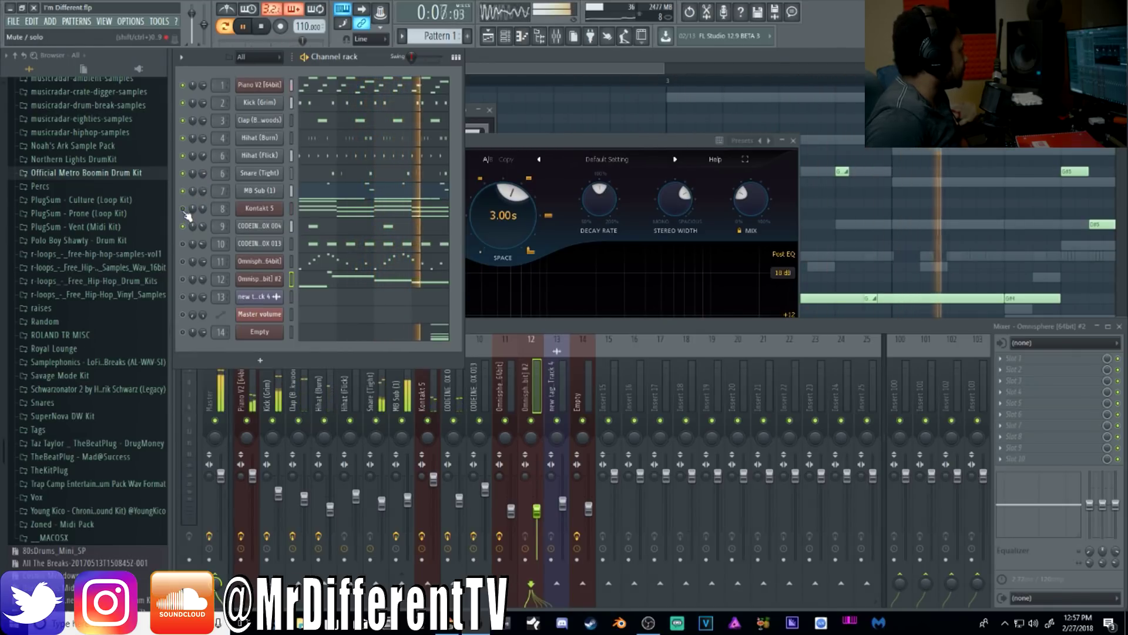
left_click(262, 27)
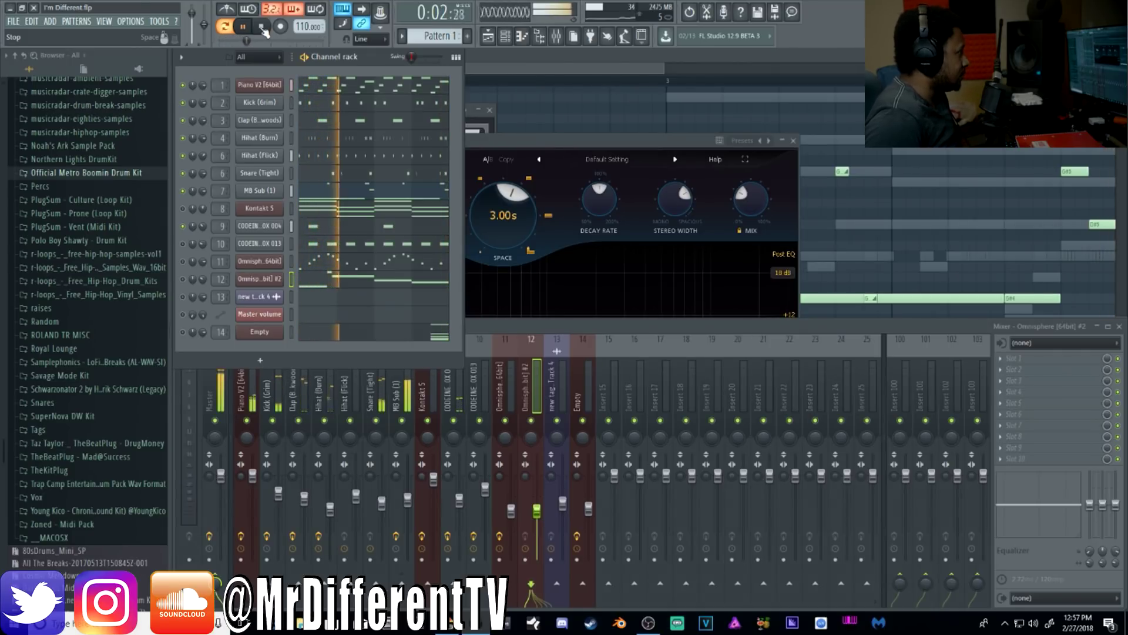
left_click(262, 28)
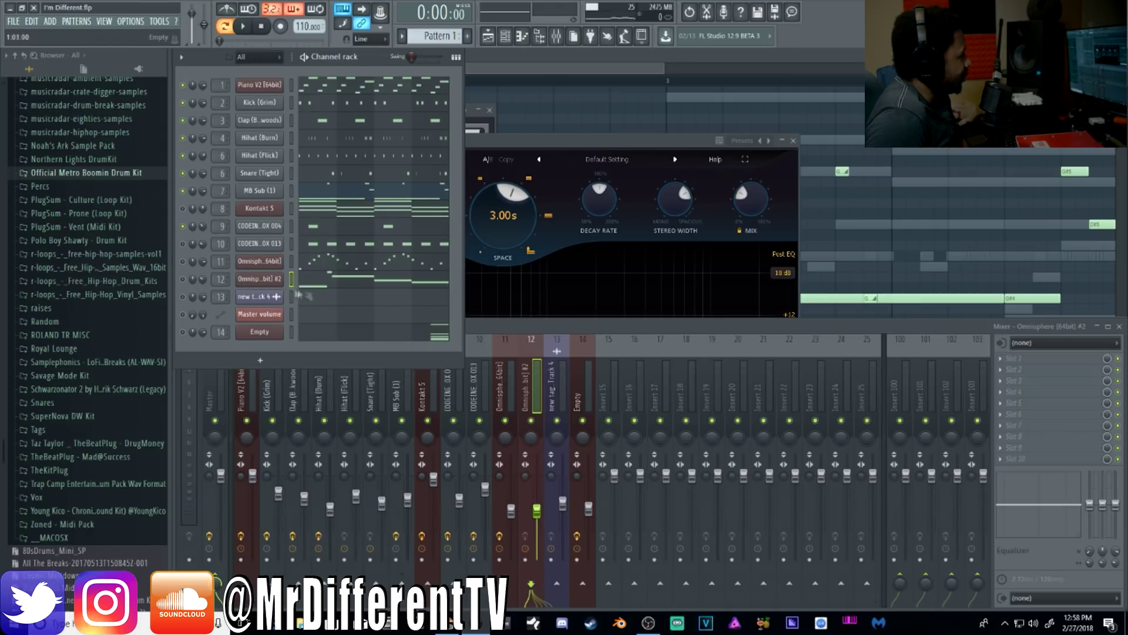
left_click(183, 86)
left_click(182, 103)
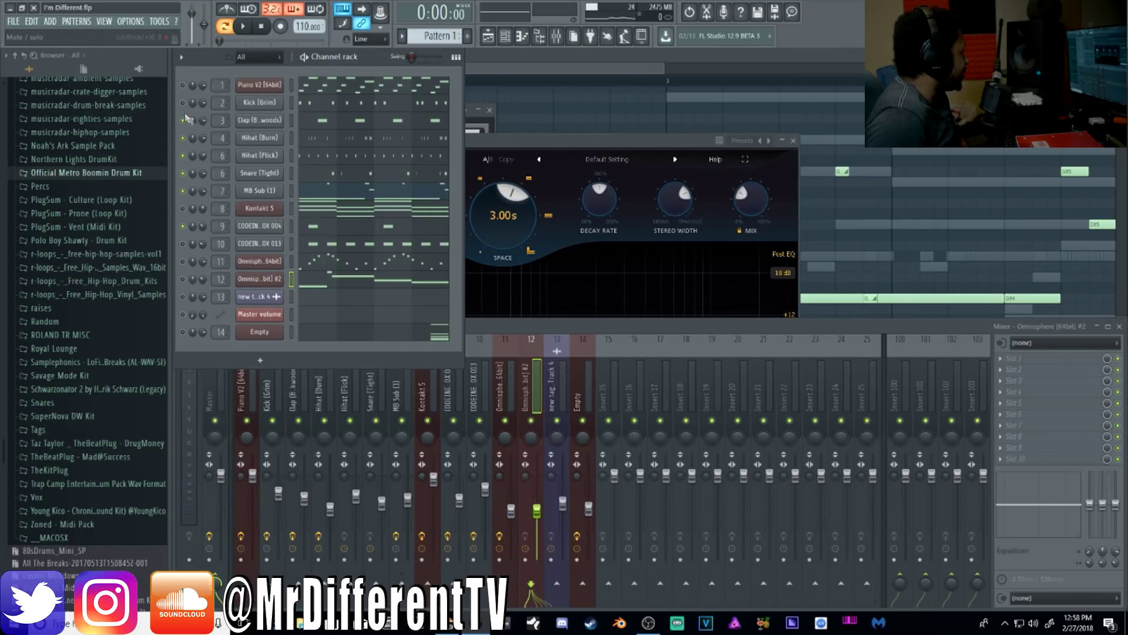
left_click(183, 120)
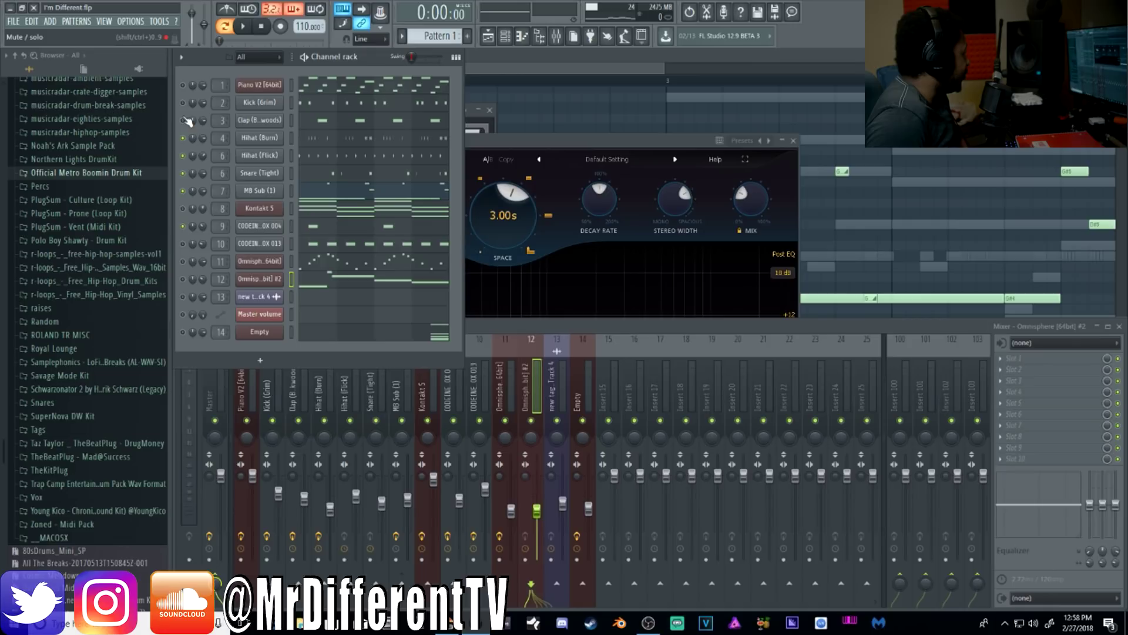
- Solo and unsolo the Piano V2 channel to make every channel active again, then open the playlist arrangement
right_click(186, 87)
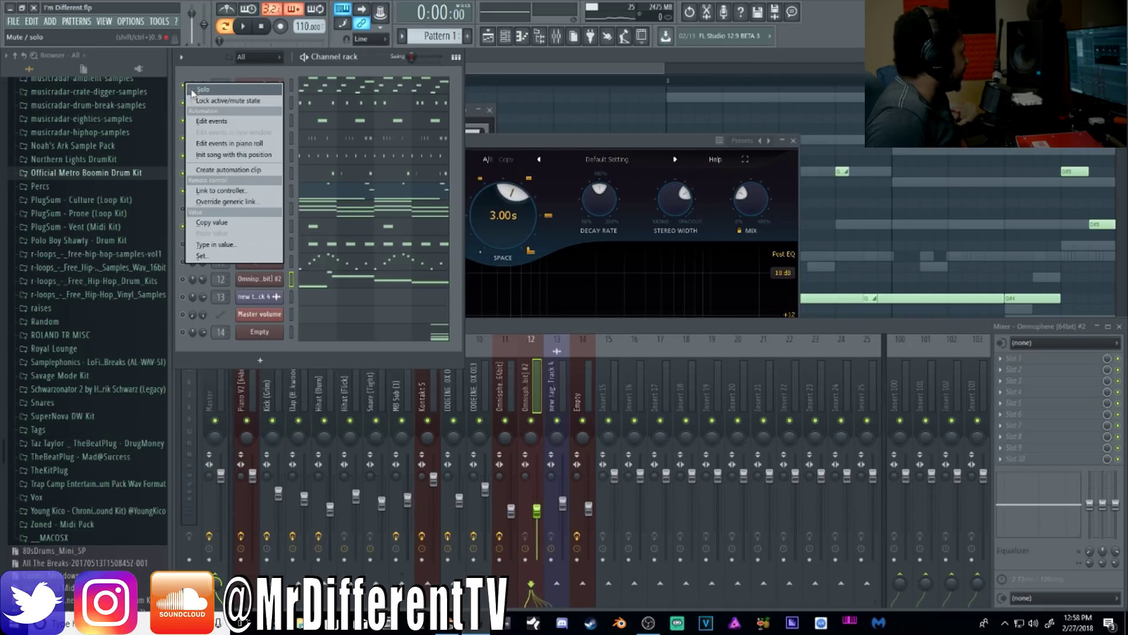
left_click(193, 89)
left_click(188, 96)
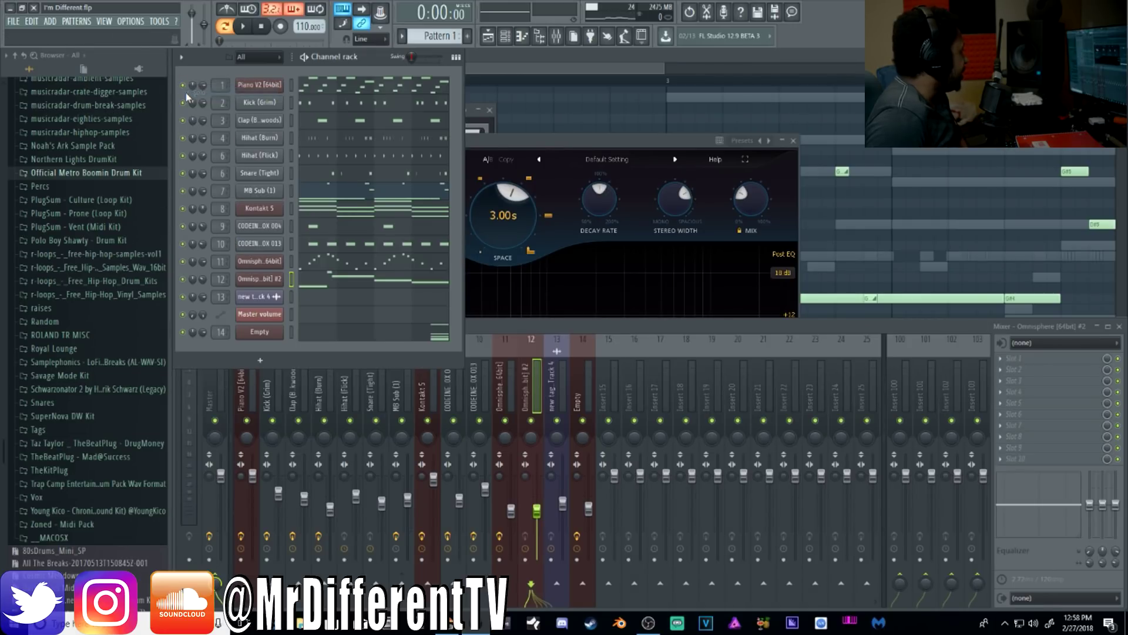
left_click(498, 45)
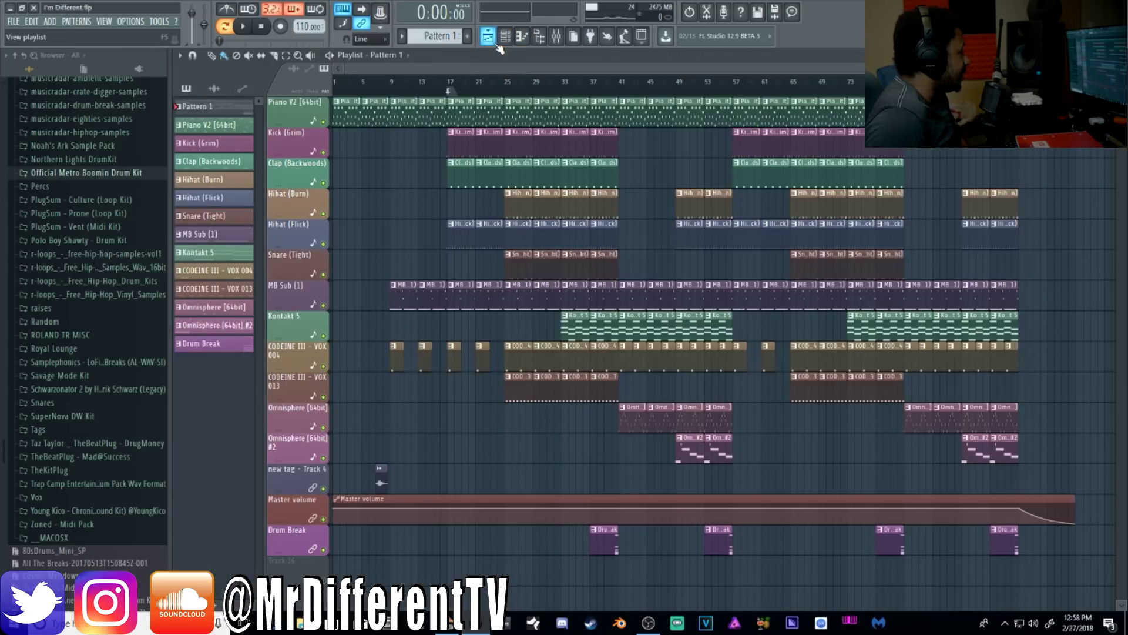
- Play the arrangement from bar 37 to hear the first drum break, then stop playback
left_click(591, 94)
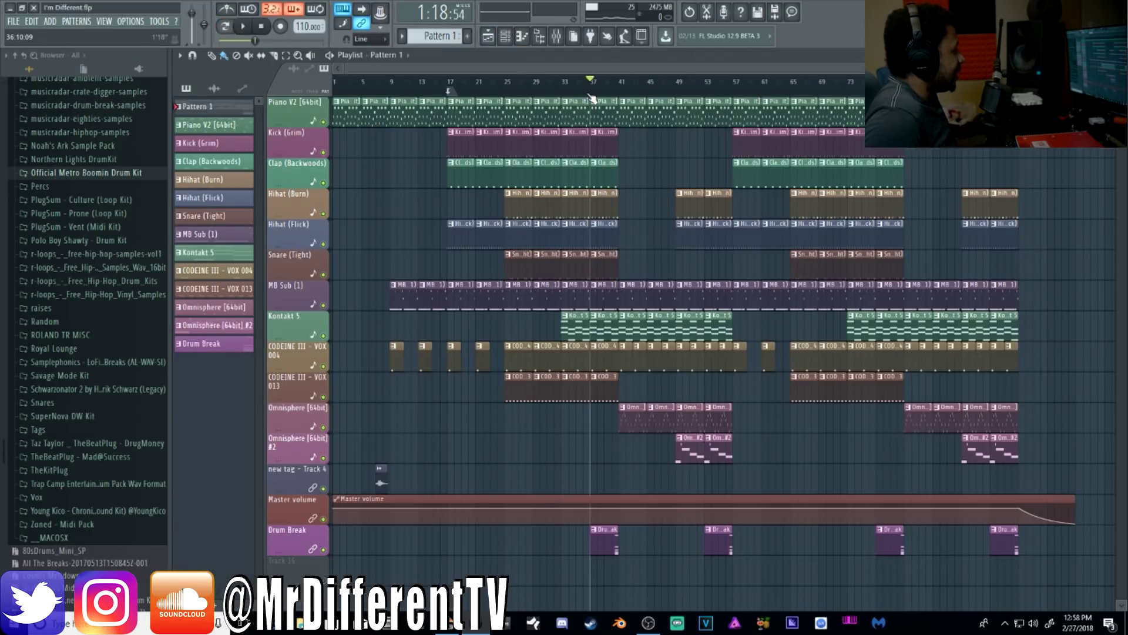
left_click(706, 84)
left_click(595, 90)
key("space")
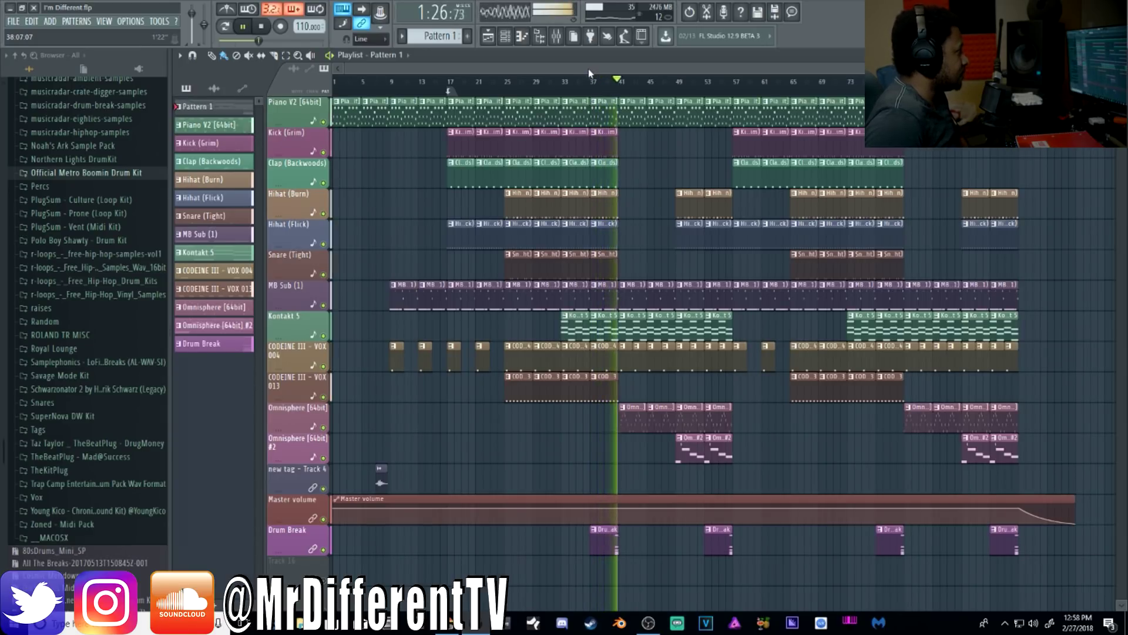
left_click(261, 26)
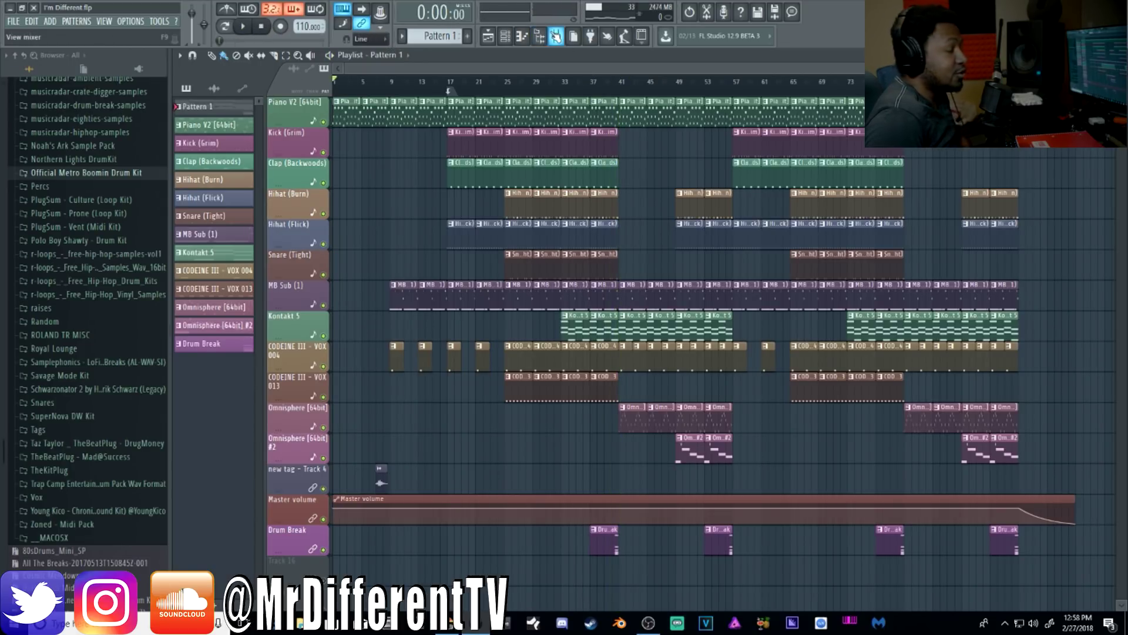
- Show the mixer and the Empty channel's FPC drum pads, with the plugin window moved clear of the mixer
left_click(555, 37)
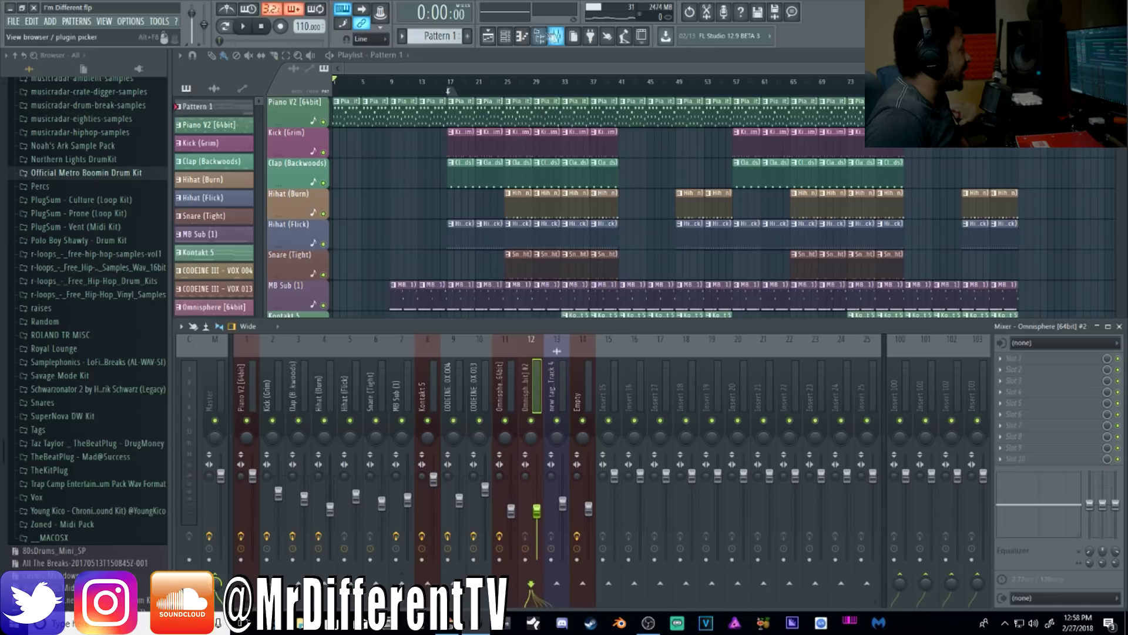
left_click(505, 36)
left_click(266, 334)
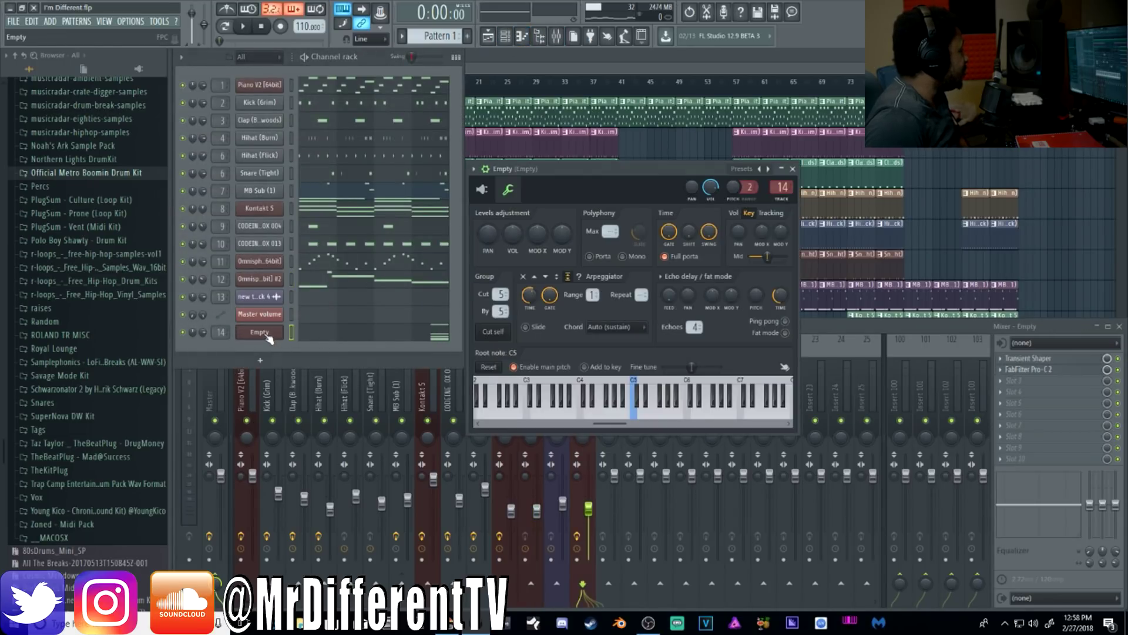
left_click(483, 189)
left_click_drag(598, 167, 599, 61)
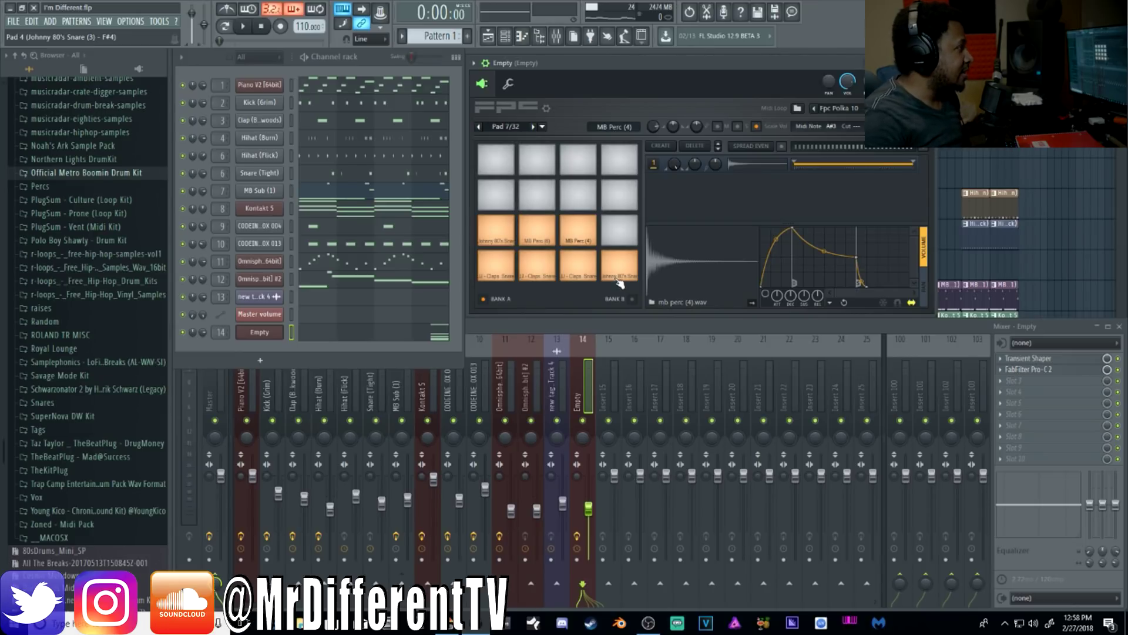
- Audition the seven loaded FPC pads one by one, from the claps and snares to the MB Perc sounds
left_click(503, 272)
left_click(535, 275)
left_click(571, 273)
left_click(610, 275)
left_click(497, 234)
left_click(534, 238)
left_click(574, 238)
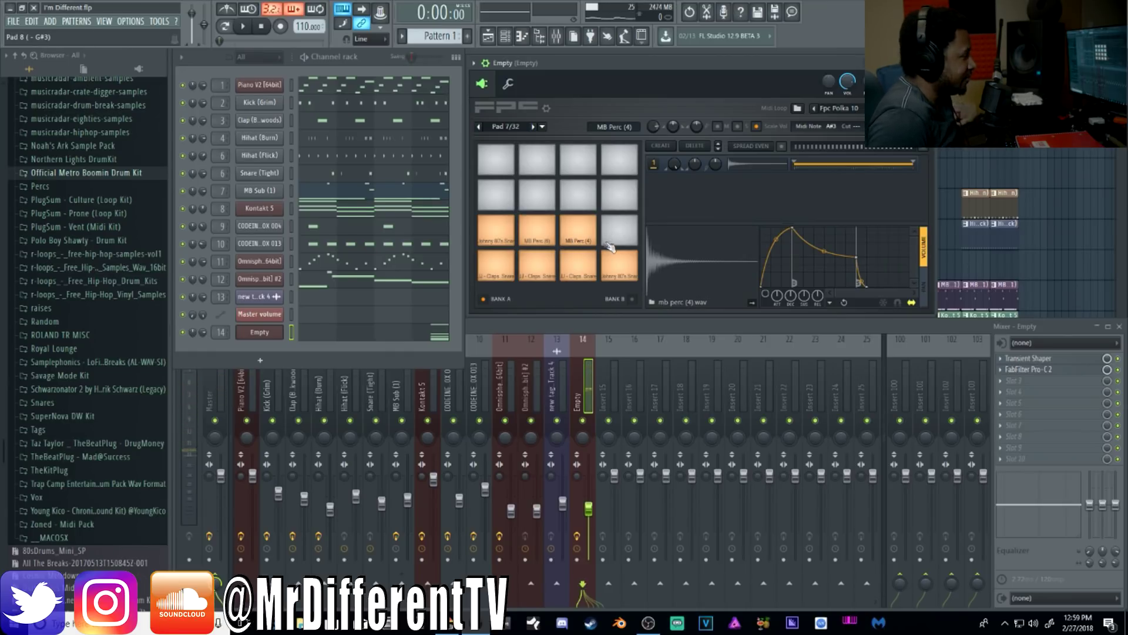
- Randomize the velocities of the Empty channel's stacked drum break notes at 27% in the piano roll
left_click(435, 338)
left_click_drag(533, 67, 703, 67)
scroll(627, 264, "down", 3)
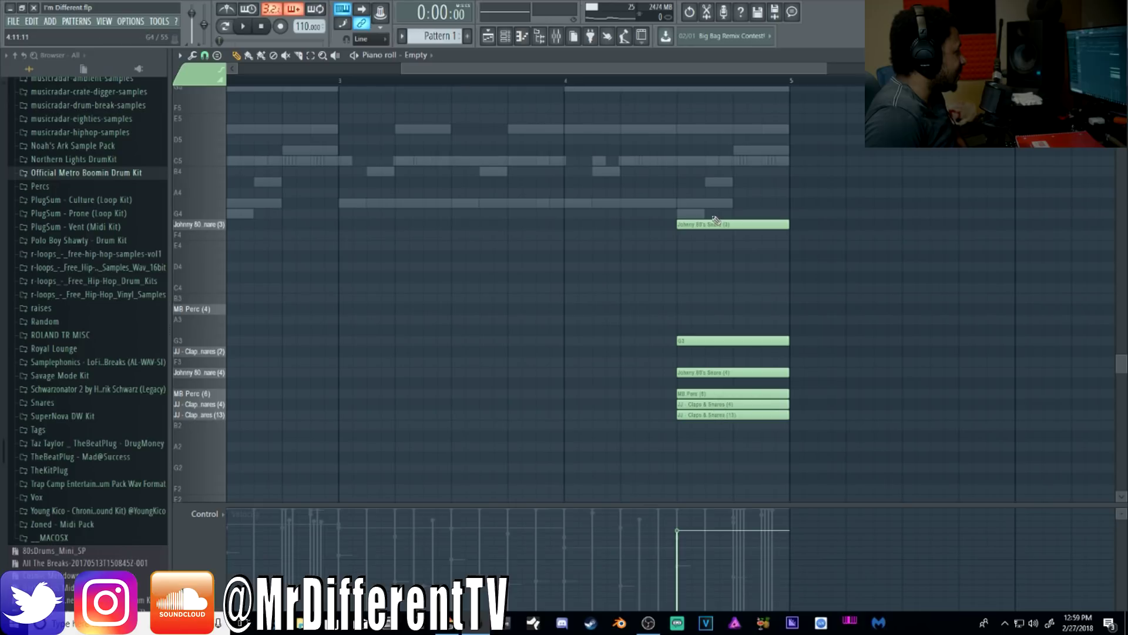
key("alt+r")
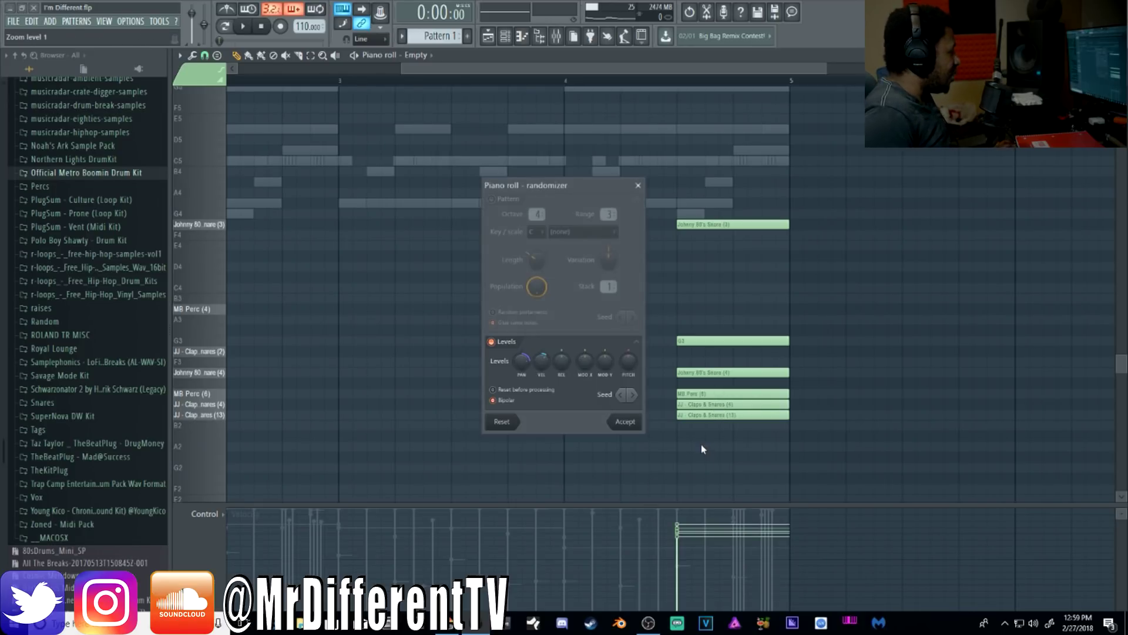
left_click_drag(530, 368, 546, 363)
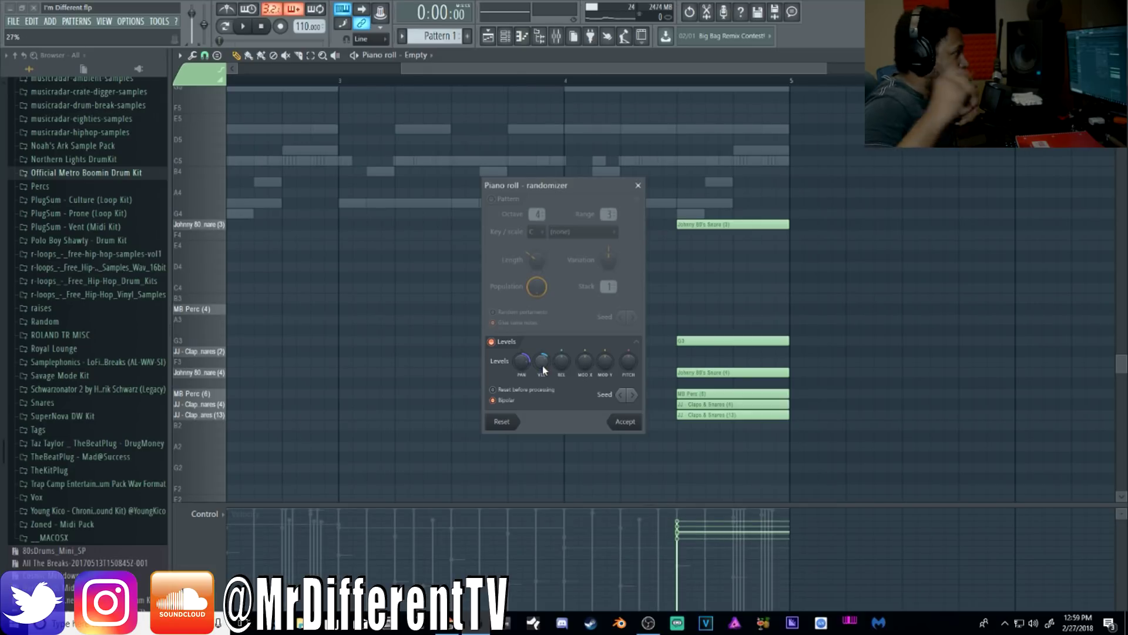
left_click(625, 422)
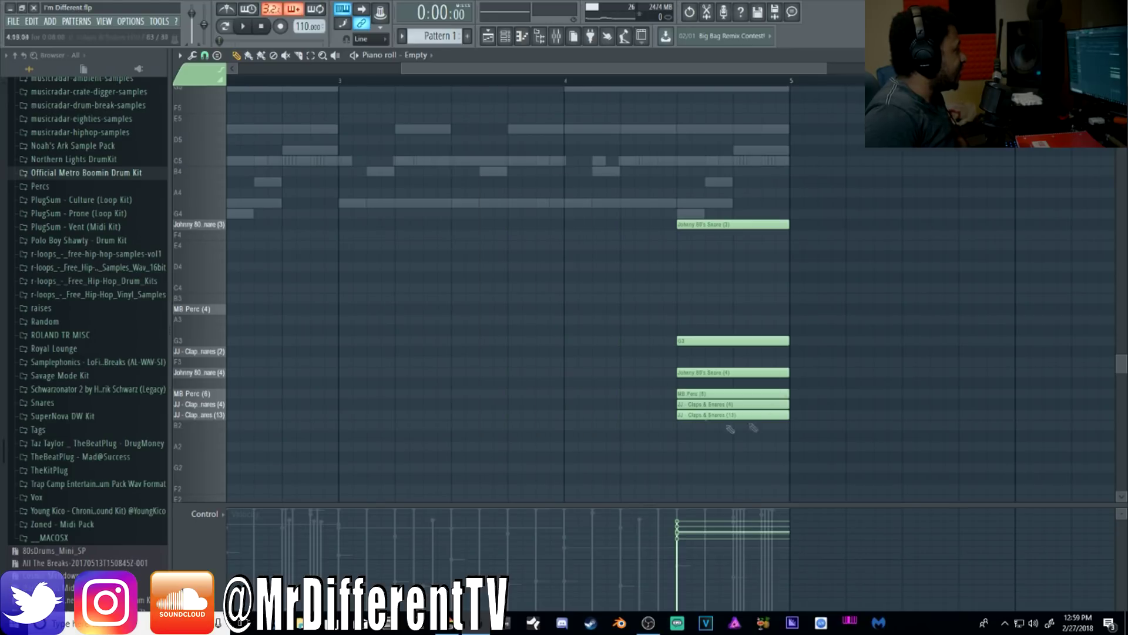
- Reopen the Empty channel's plugin window and examine the arpeggiator direction options in its miscellaneous settings
left_click(503, 38)
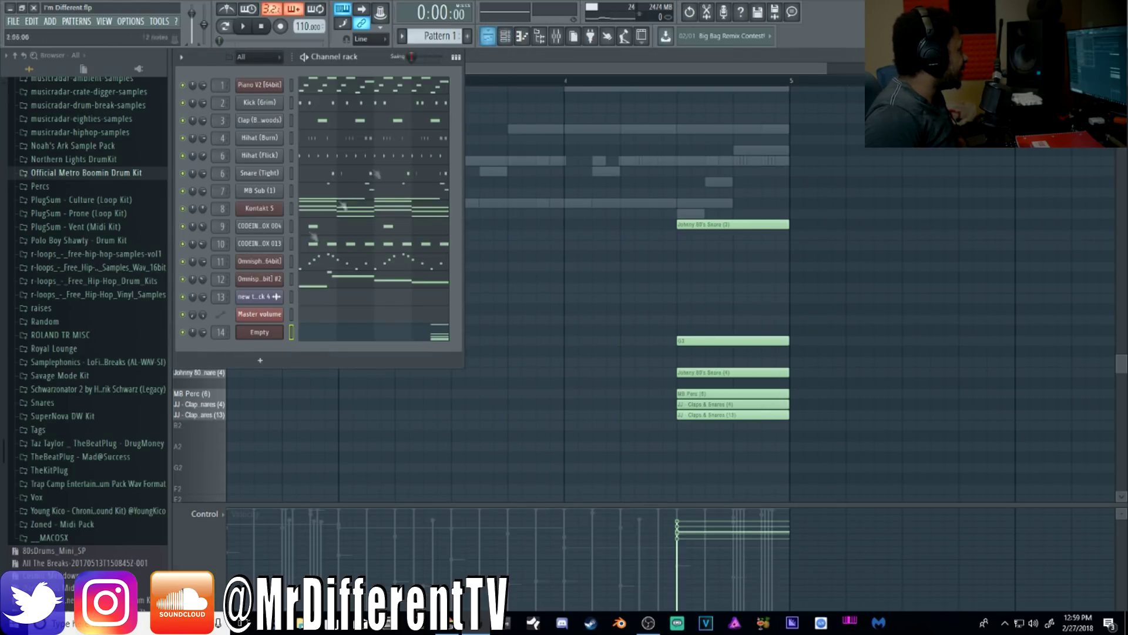
left_click(258, 334)
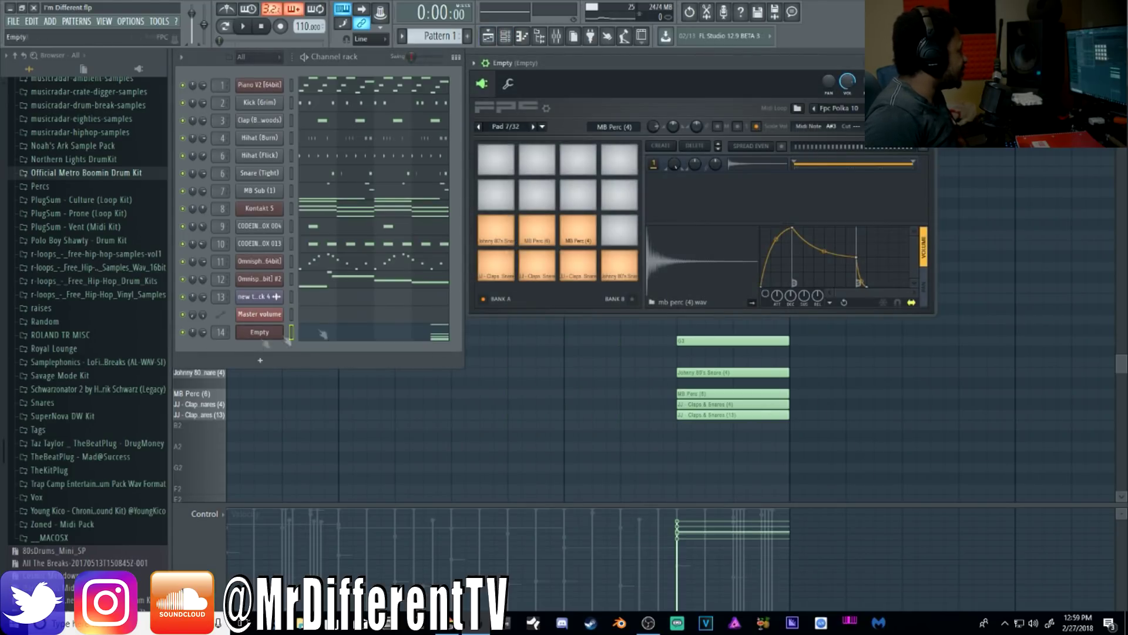
left_click(511, 86)
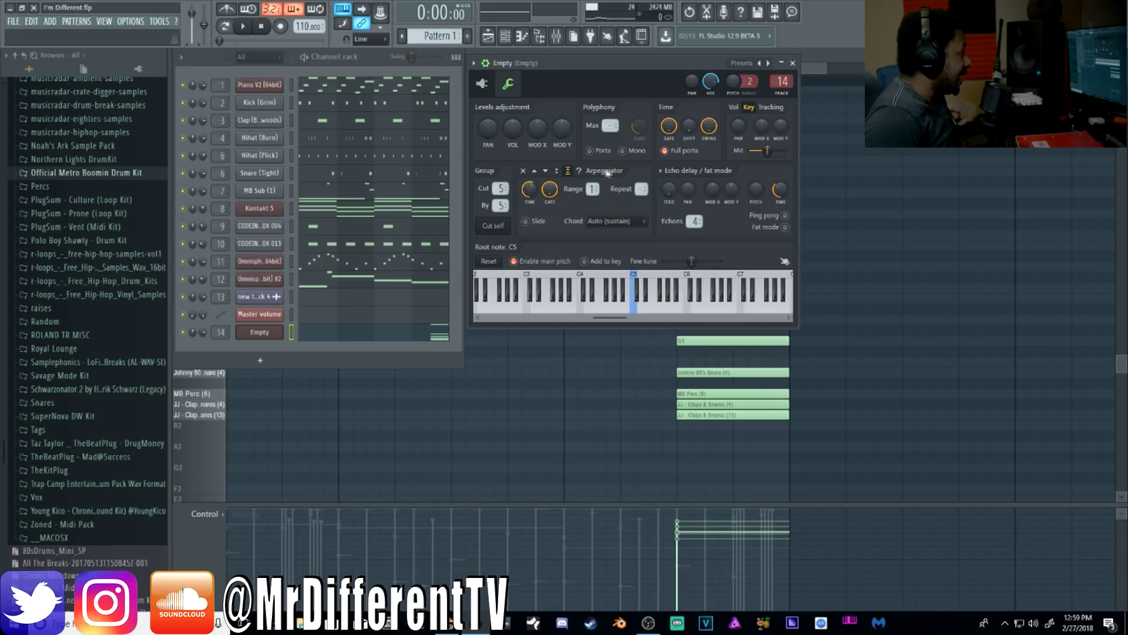
left_click(560, 174)
left_click(568, 174)
left_click(559, 174)
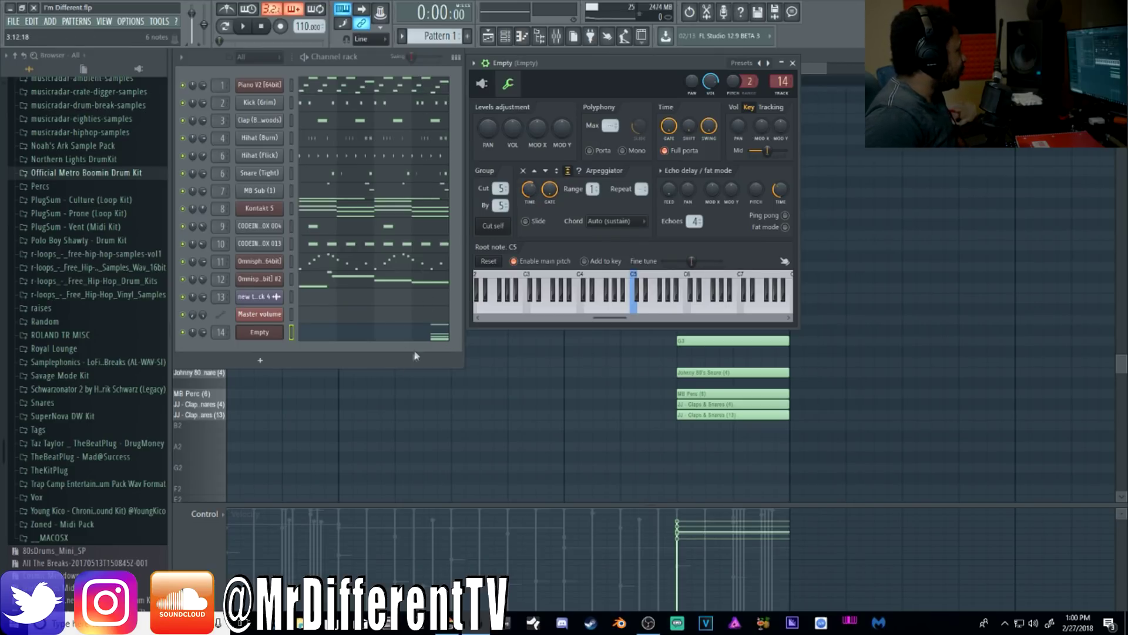
- Solo the Empty channel and play its drum break pattern from bar 4 in the piano roll
left_click(434, 340)
left_click(428, 340)
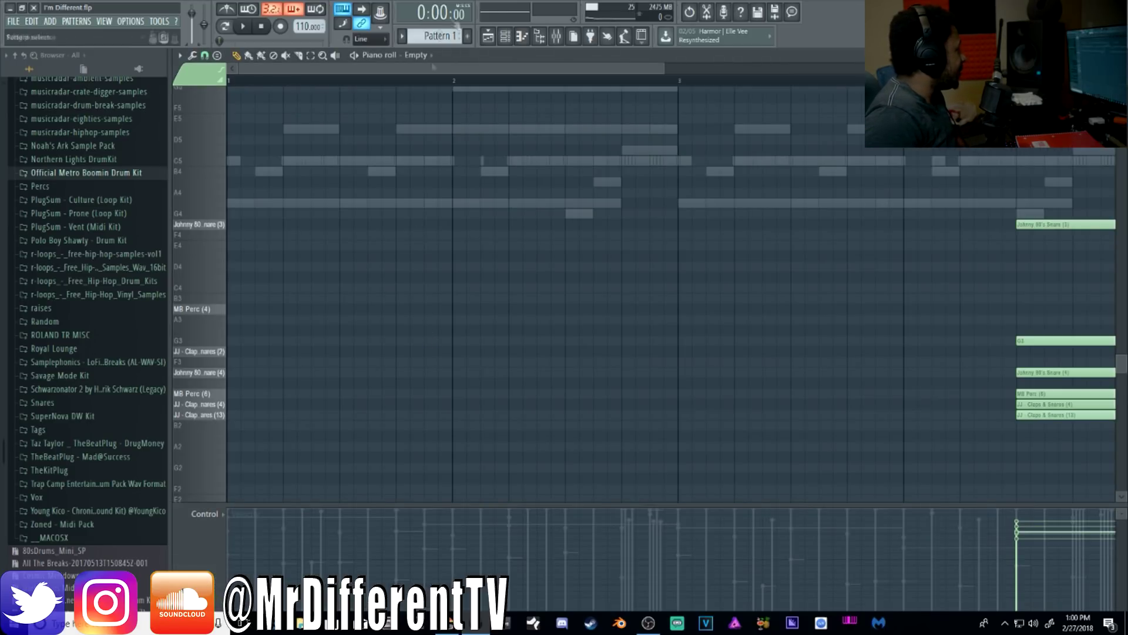
left_click(489, 37)
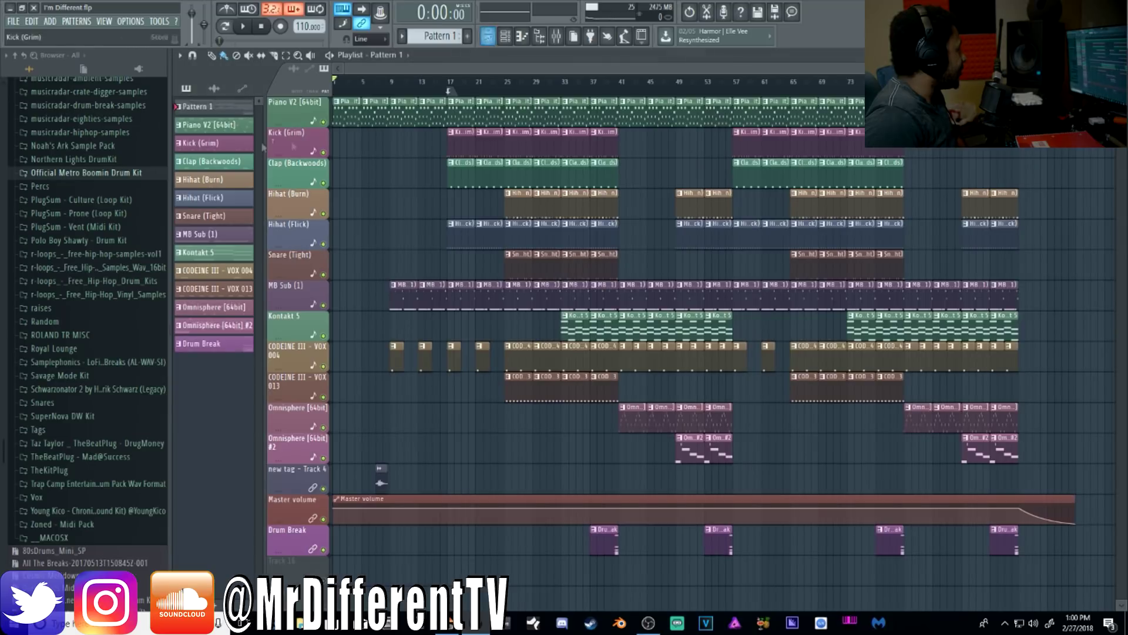
left_click(505, 36)
right_click(182, 333)
left_click(201, 340)
left_click(398, 340)
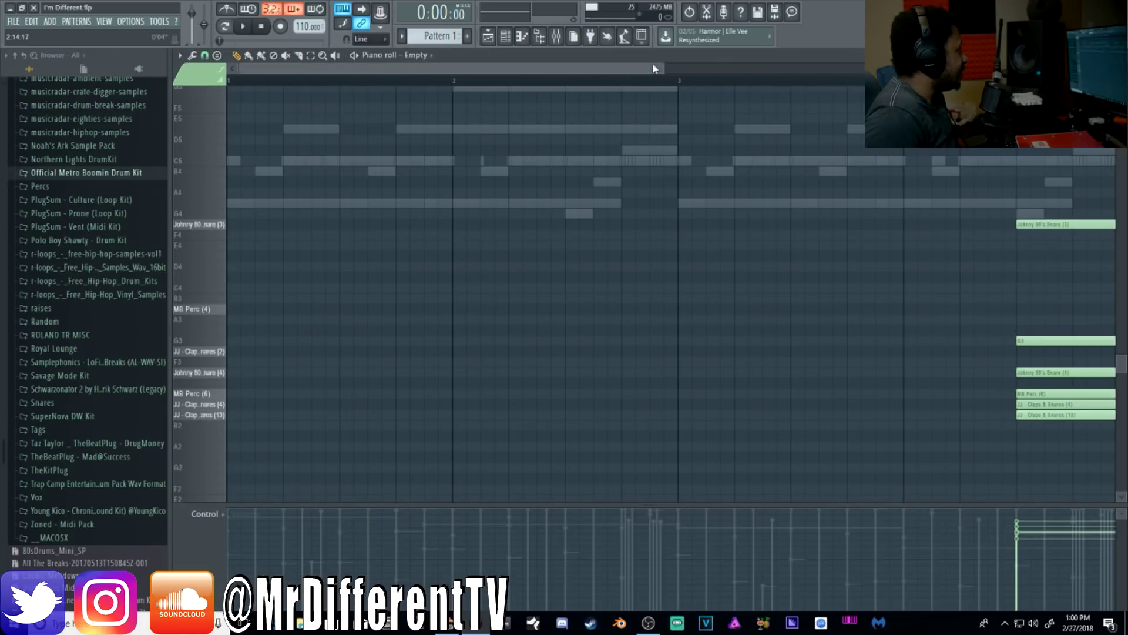
left_click(601, 83)
key("space")
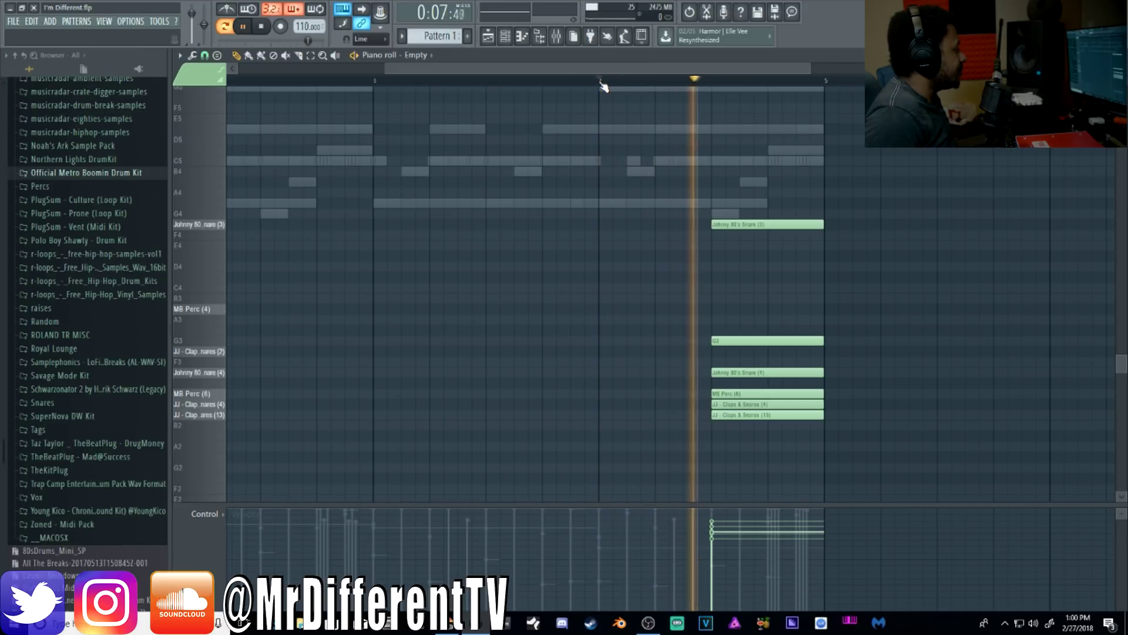
key("space")
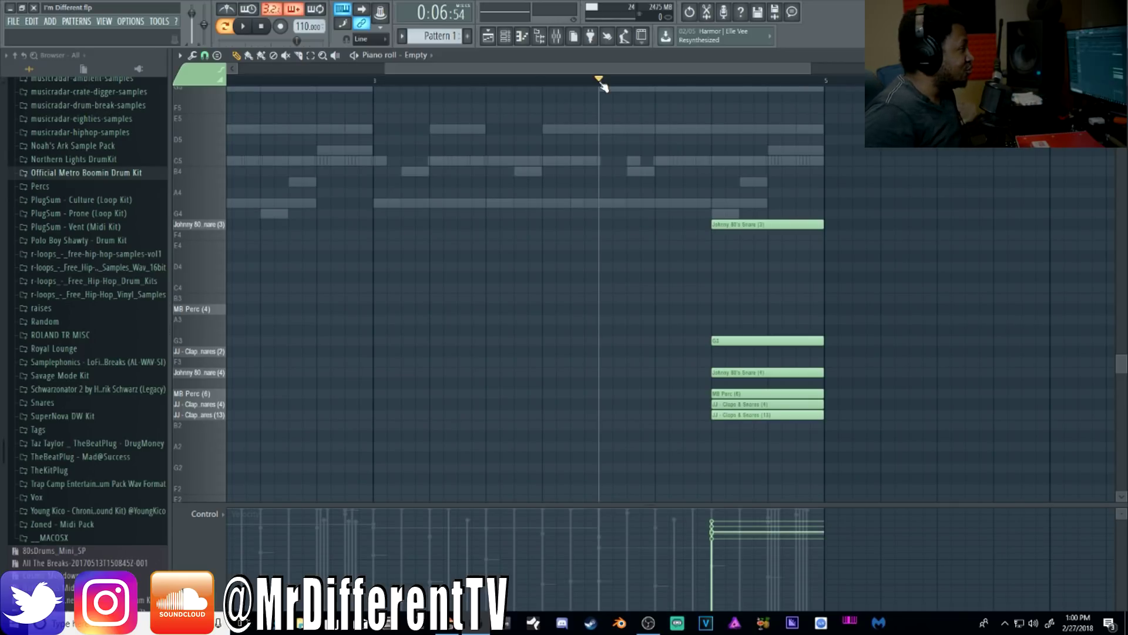
- Examine the KClip and FabFilter Pro-L 2 effects on the Master mixer track
left_click(487, 37)
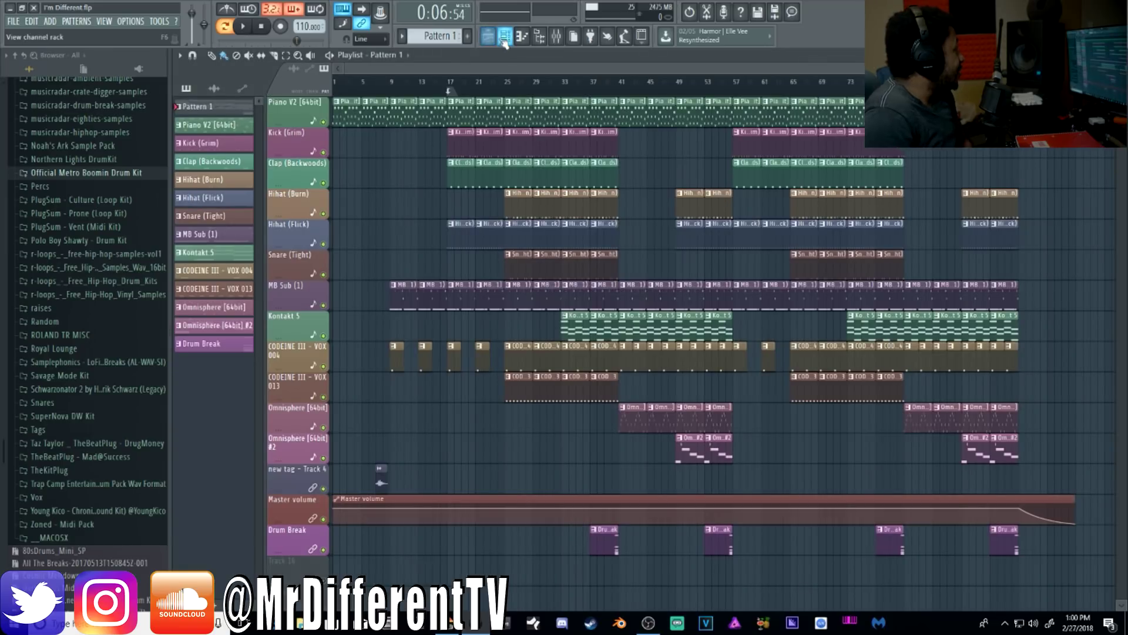
left_click(556, 36)
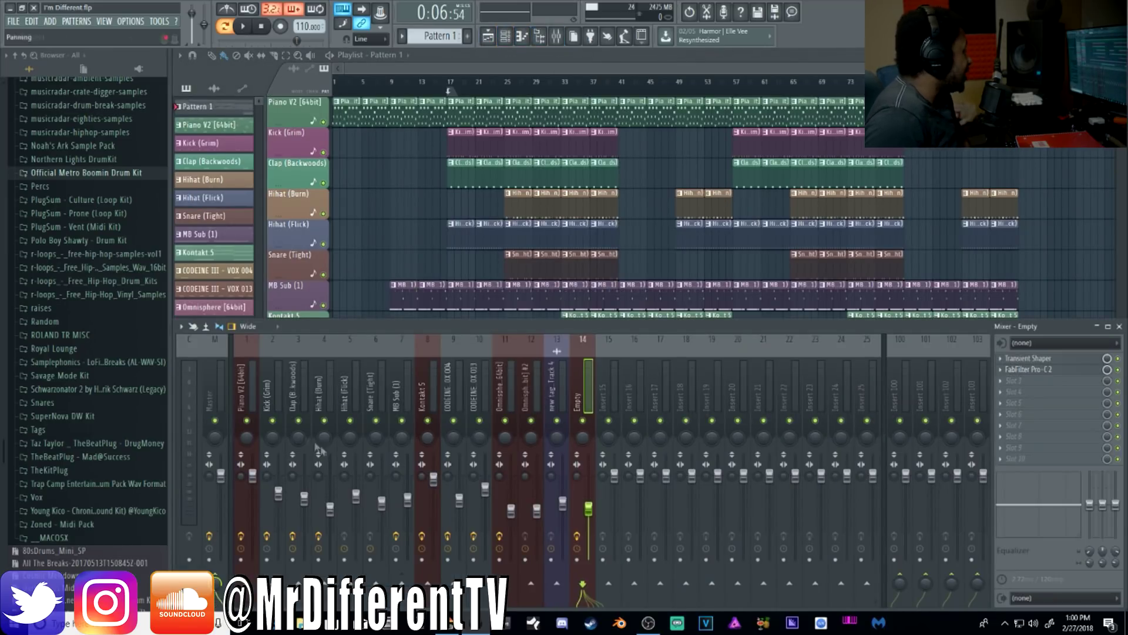
left_click(211, 395)
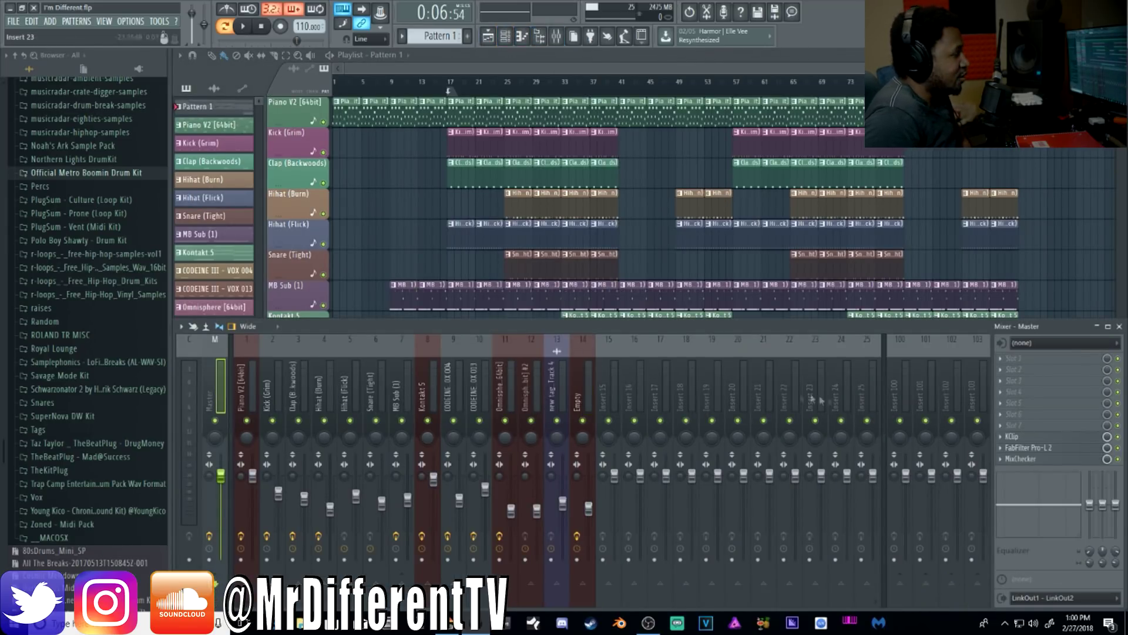
left_click(1012, 436)
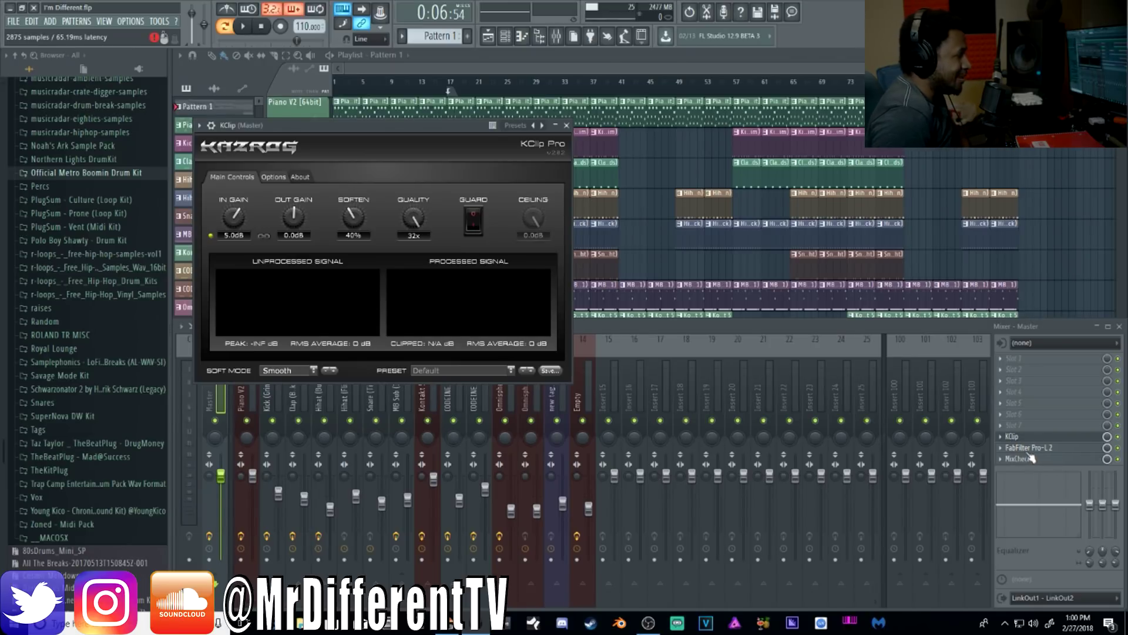
left_click(1025, 449)
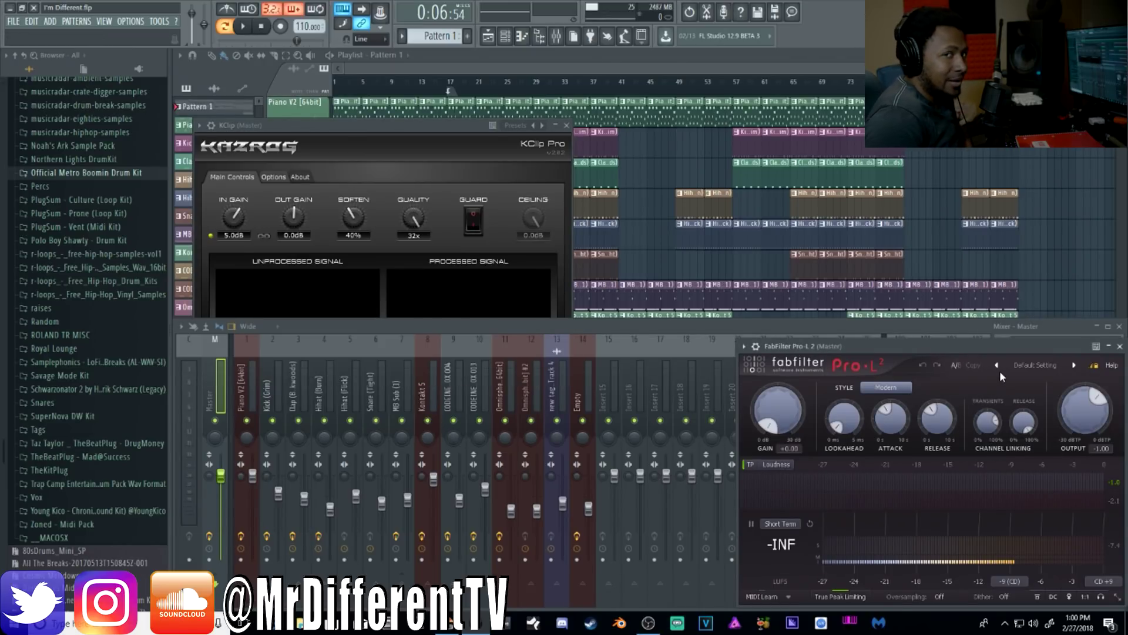
left_click_drag(435, 127, 412, 63)
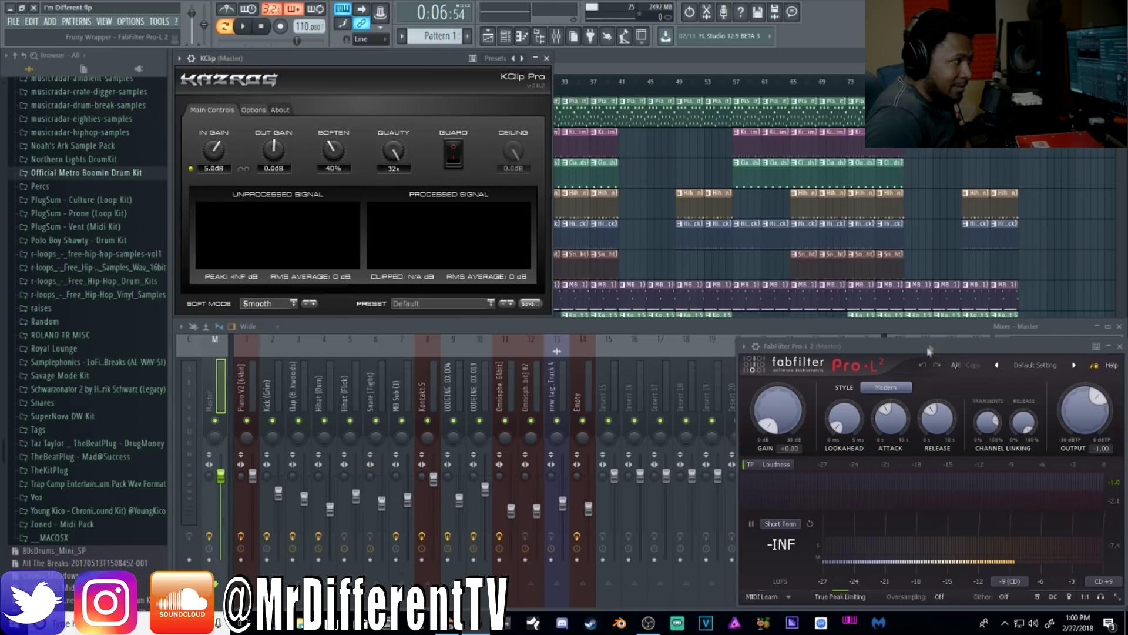
left_click(1120, 347)
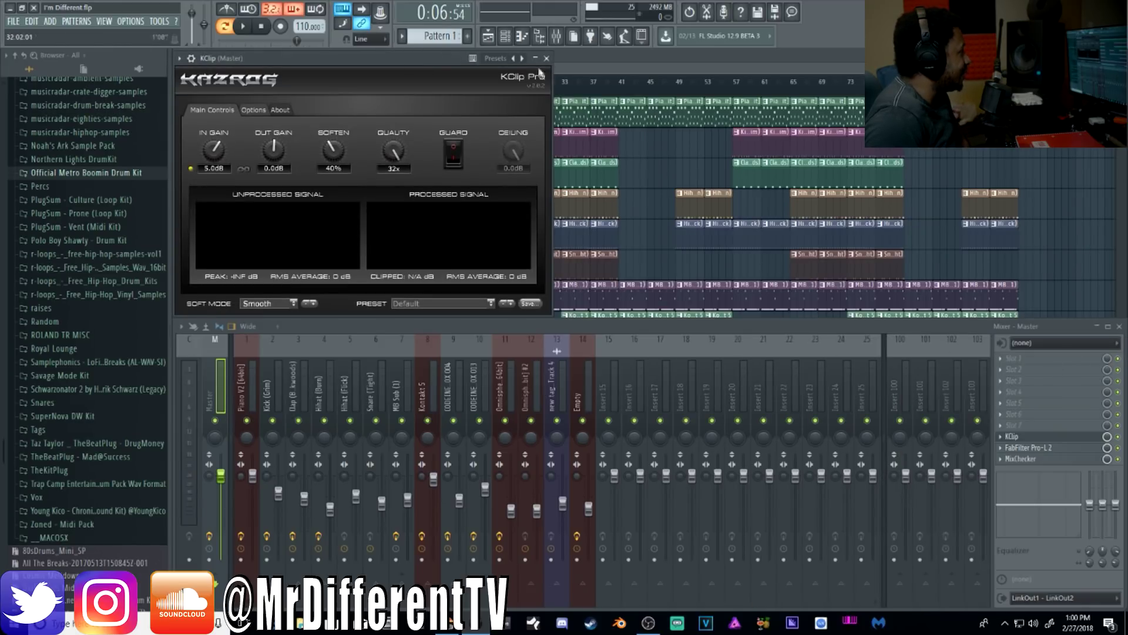
- View the Master track's MixChecker effect, then close the plugin windows and the mixer
left_click(1020, 458)
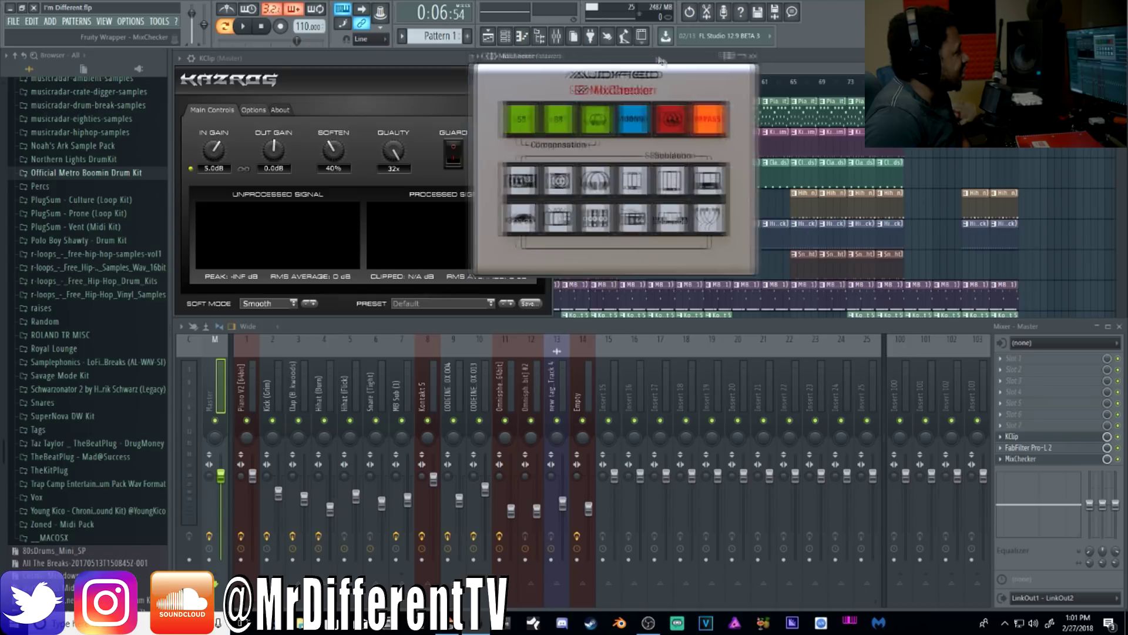
left_click_drag(650, 59, 491, 203)
left_click(583, 200)
left_click(546, 58)
key("F9")
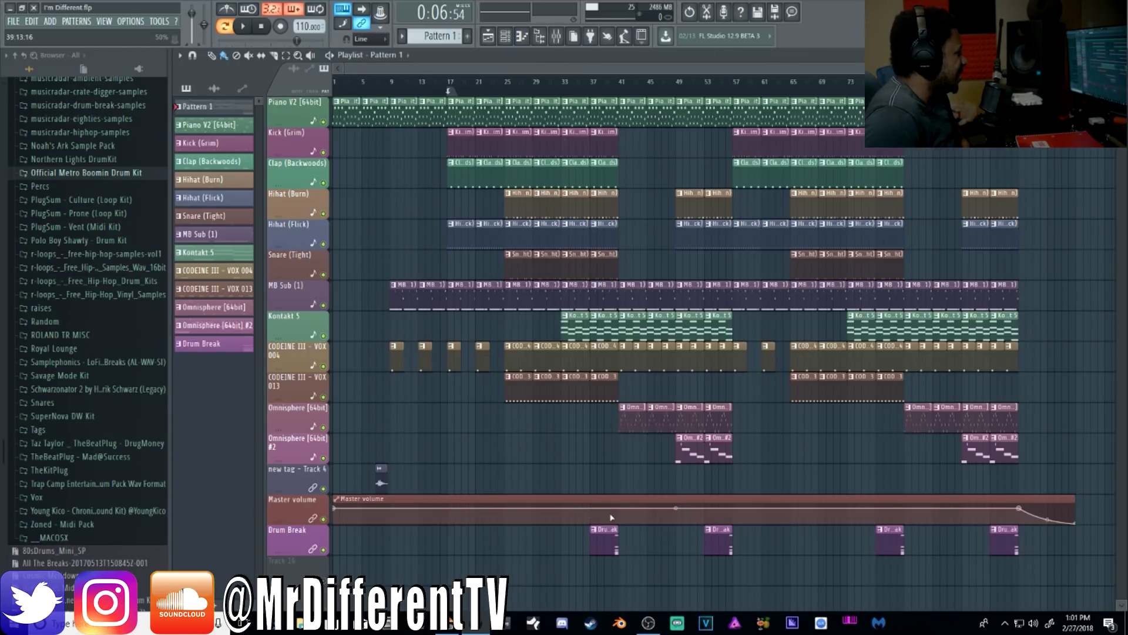
- Switch playback to song mode and unsolo the Empty channel so every channel is active again
key("l")
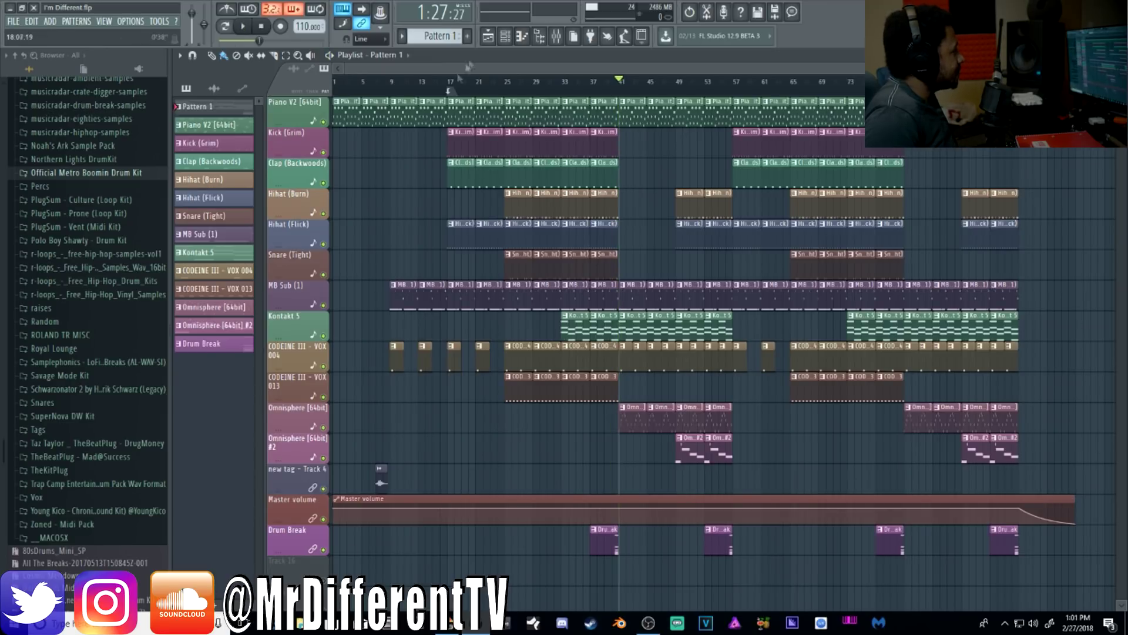
left_click(506, 36)
right_click(181, 86)
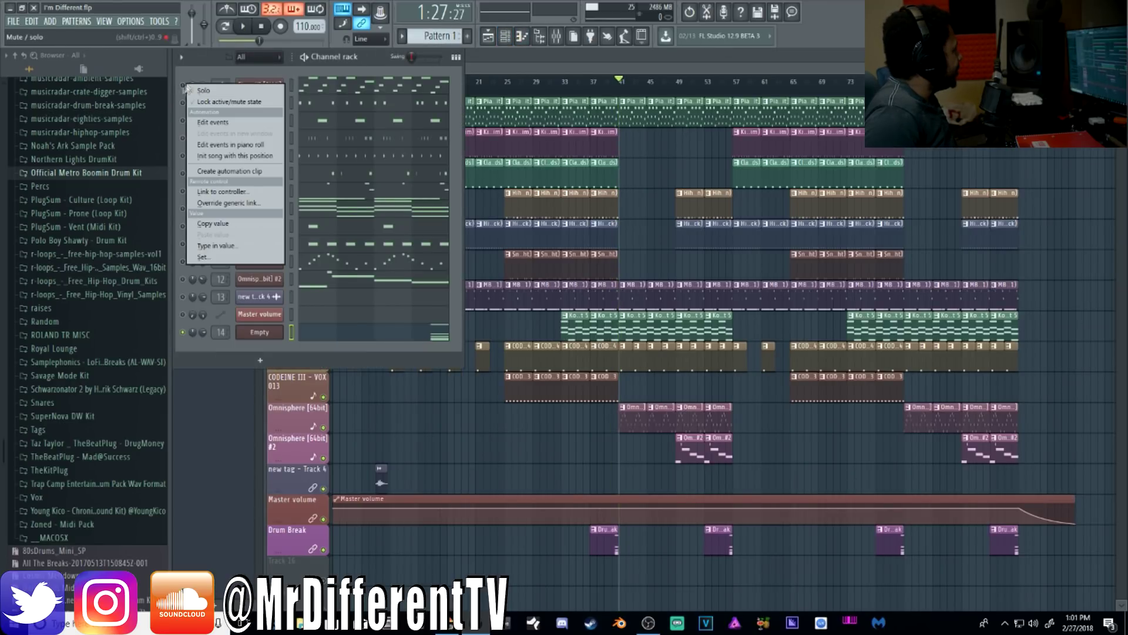
left_click(186, 92)
- Play short parts of the arrangement from bar 41 and from bar 49
key("space")
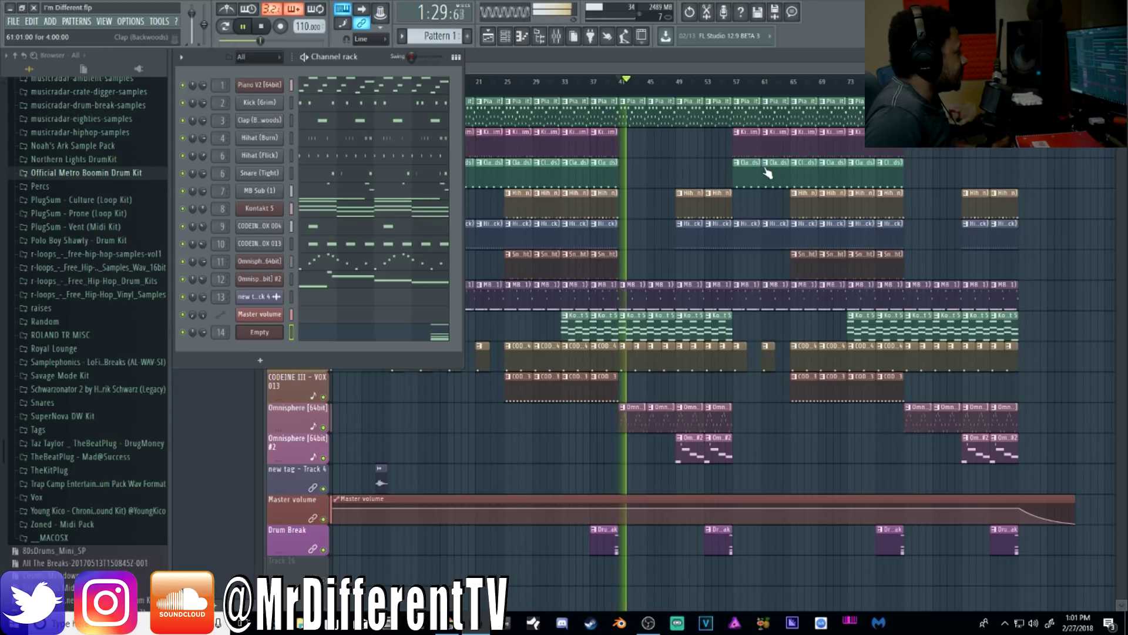
key("space")
left_click(679, 93)
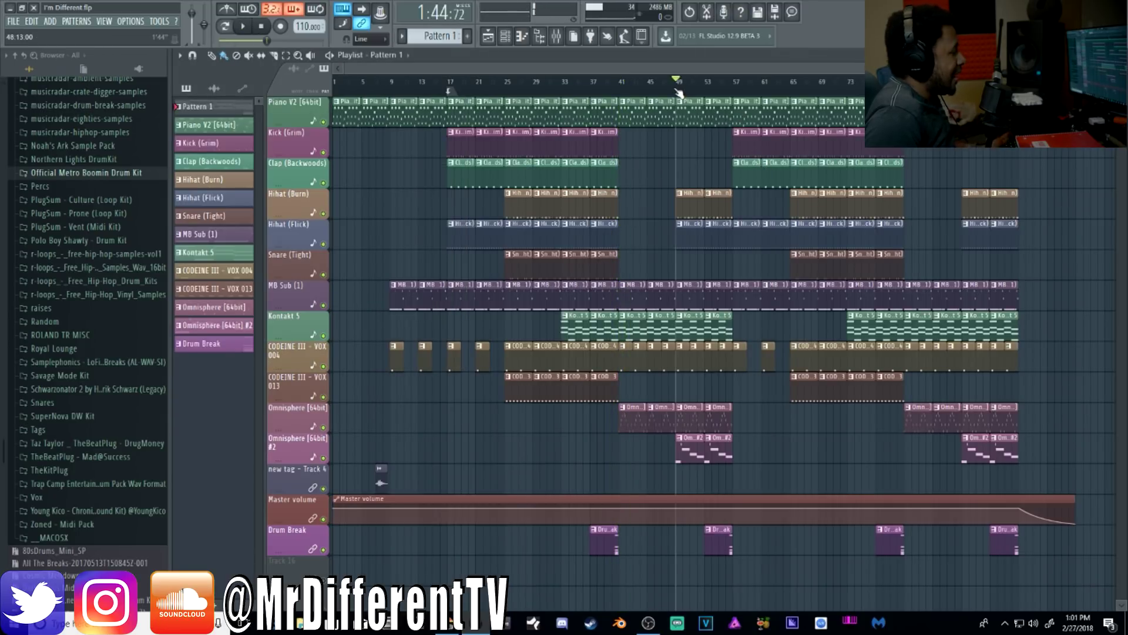
key("space")
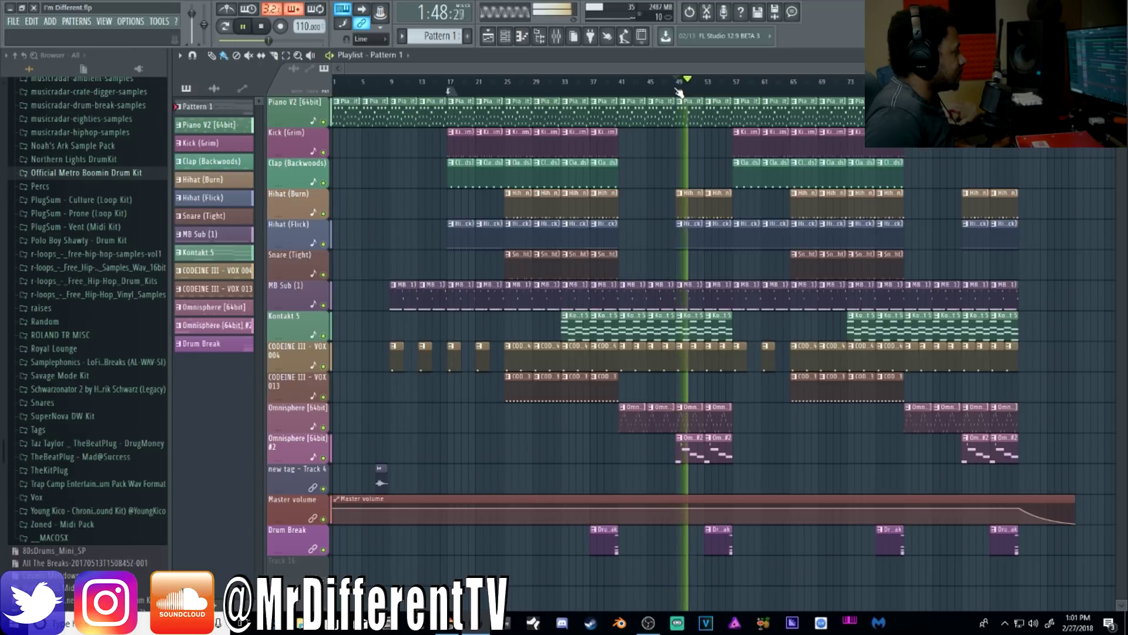
key("space")
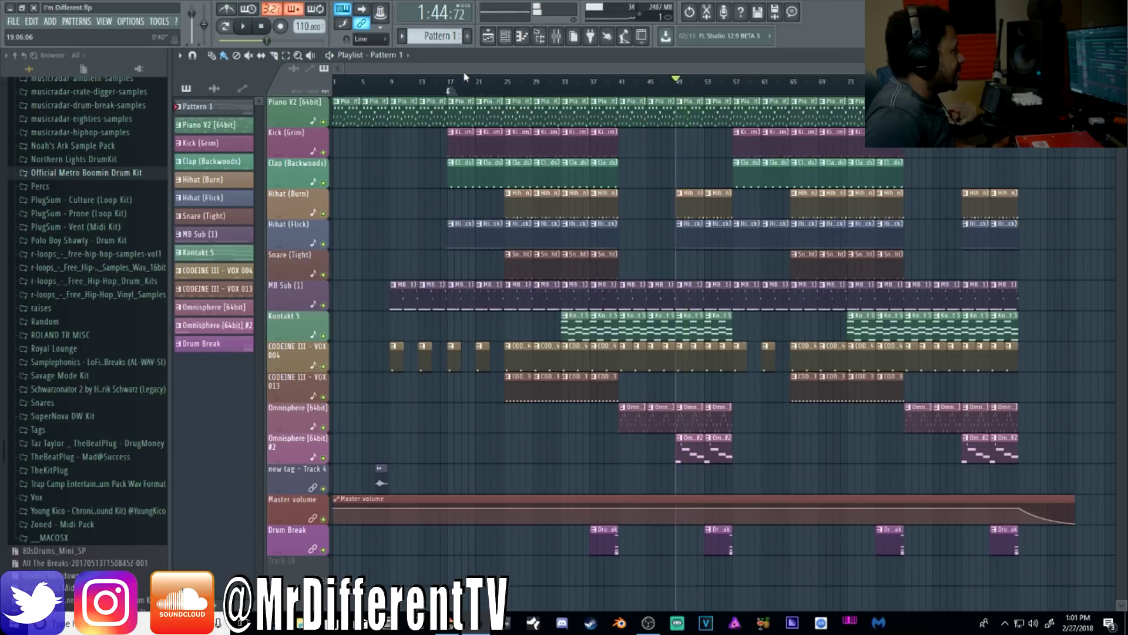
- Play the arrangement briefly from bar 17, then save the project
left_click(449, 86)
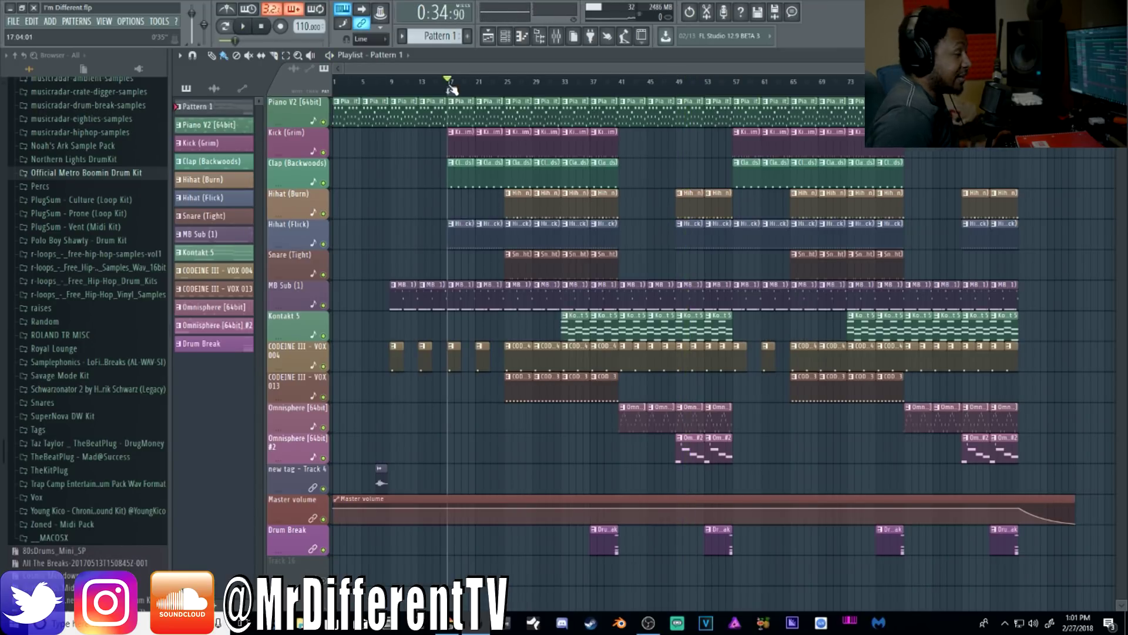
key("space")
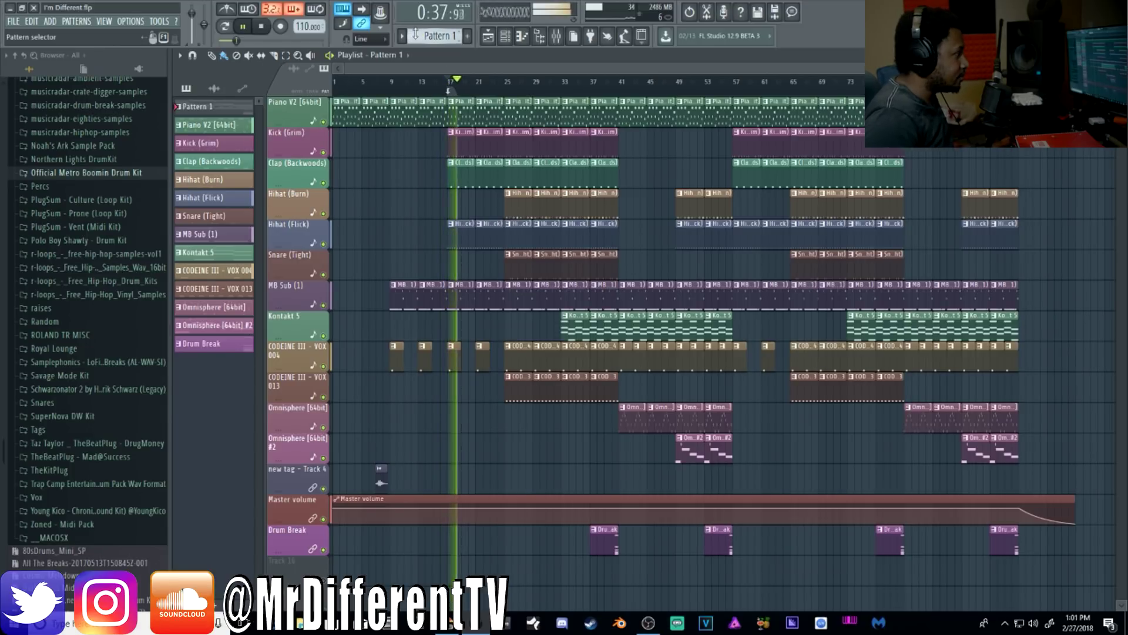
key("space")
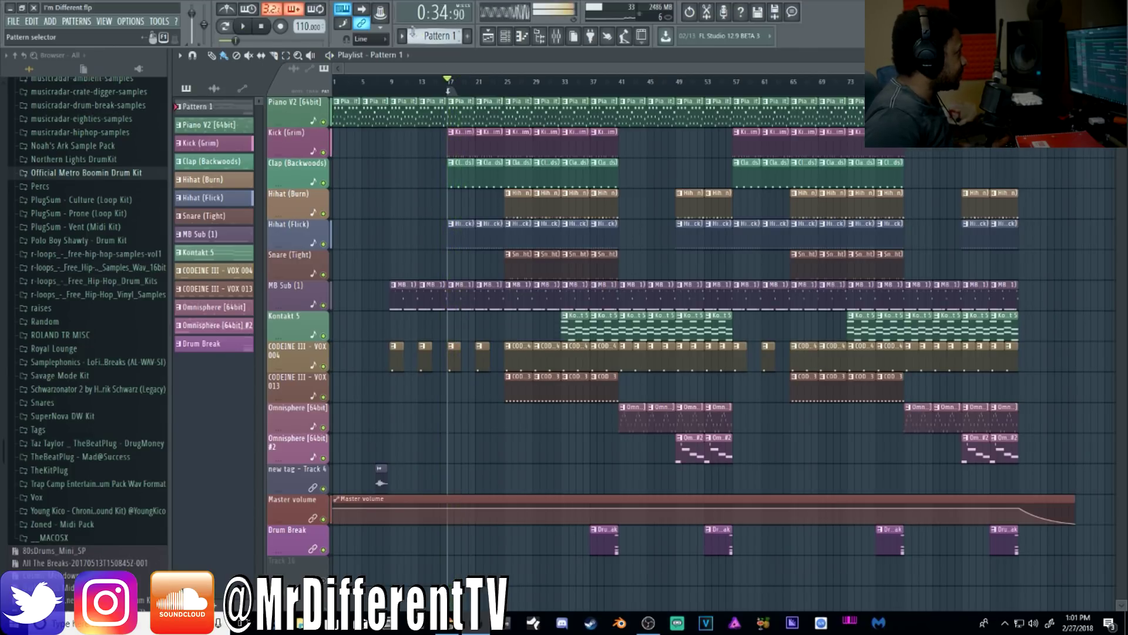
left_click(13, 22)
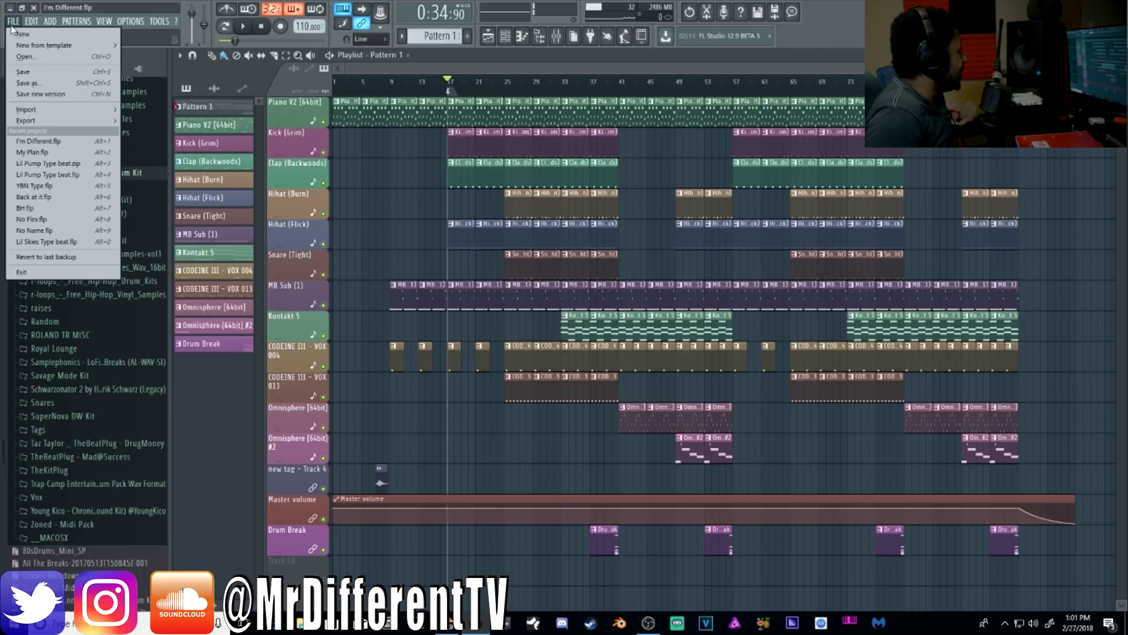
left_click(24, 74)
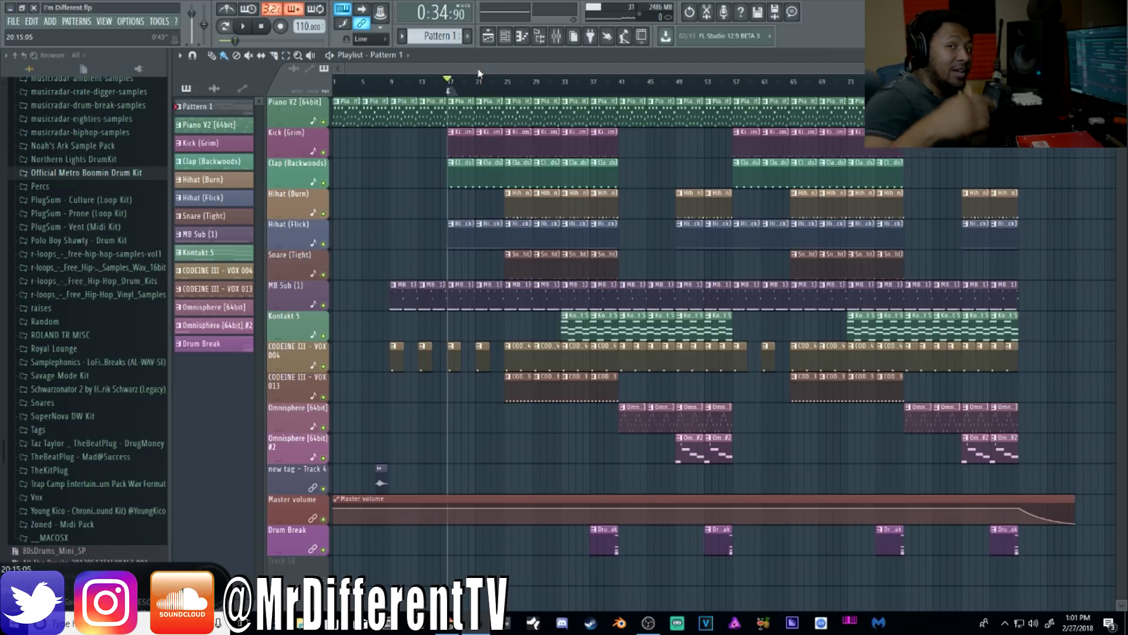